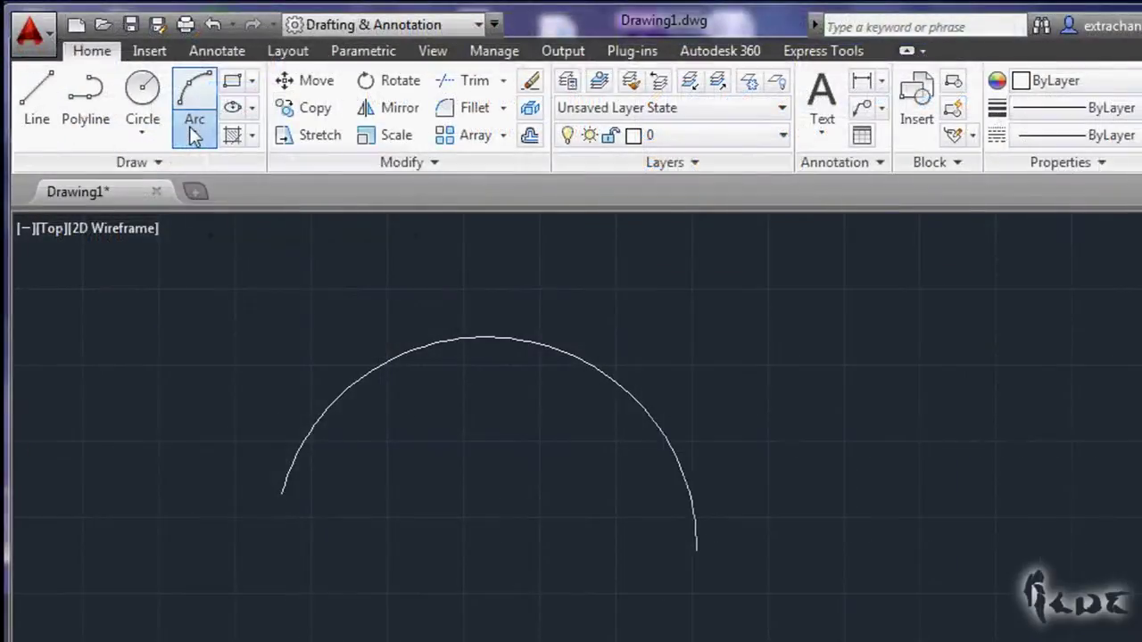
- Examine the available creation methods for arcs and circles, and the rectangle and polygon variants
{"action": "left_click", "coordinate": [235, 164]}
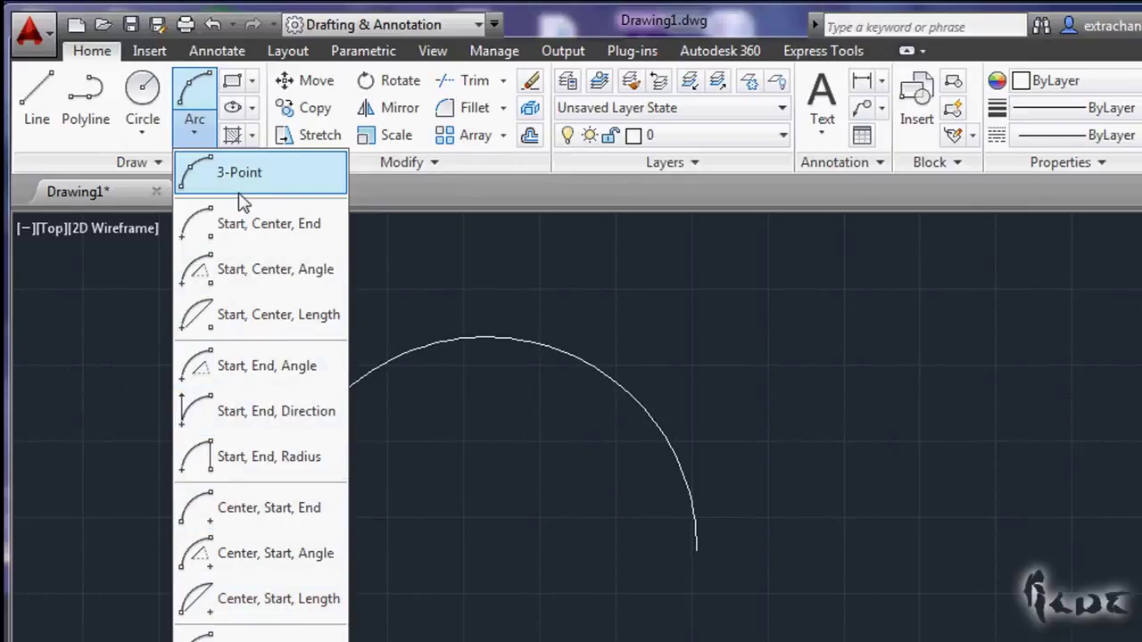
{"action": "left_click", "coordinate": [197, 135]}
{"action": "left_click", "coordinate": [145, 132]}
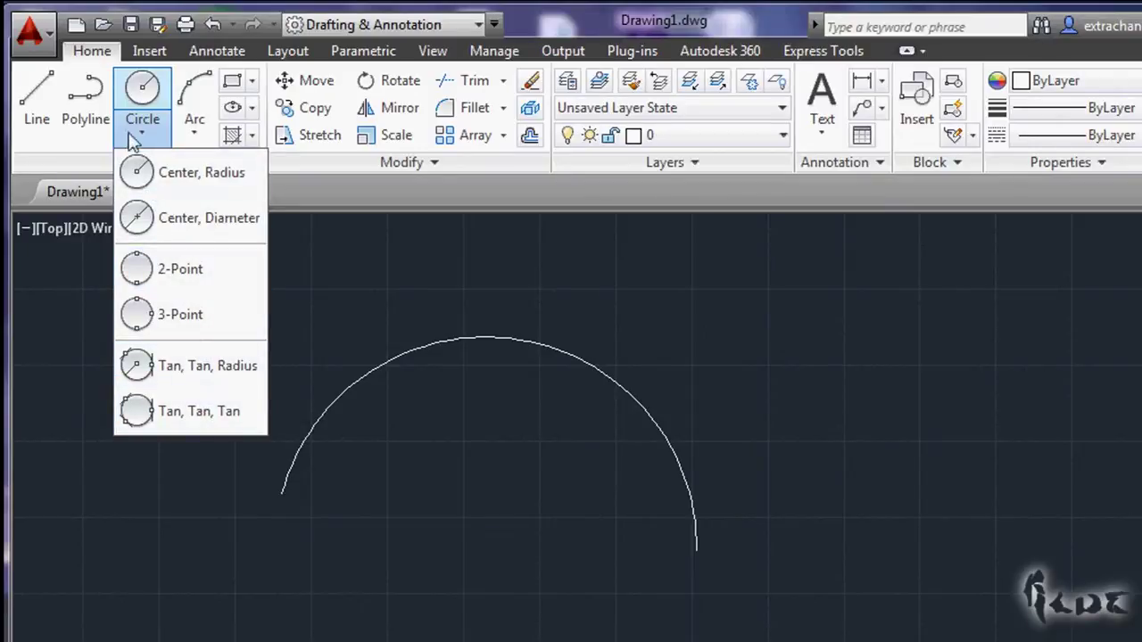
{"action": "left_click", "coordinate": [137, 178]}
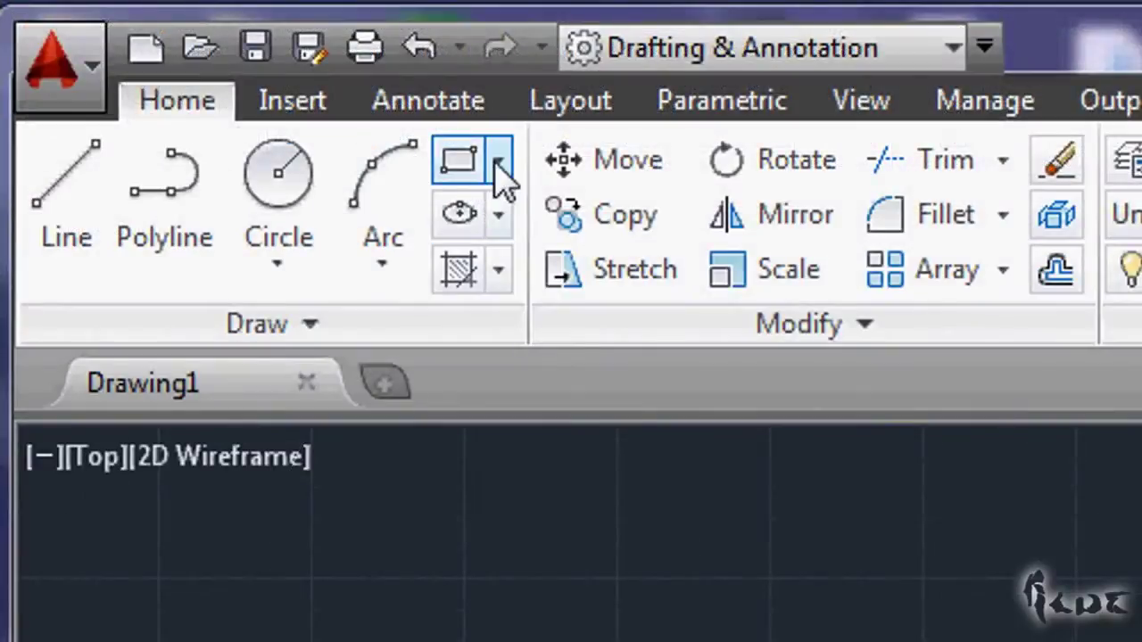
{"action": "left_click", "coordinate": [500, 168]}
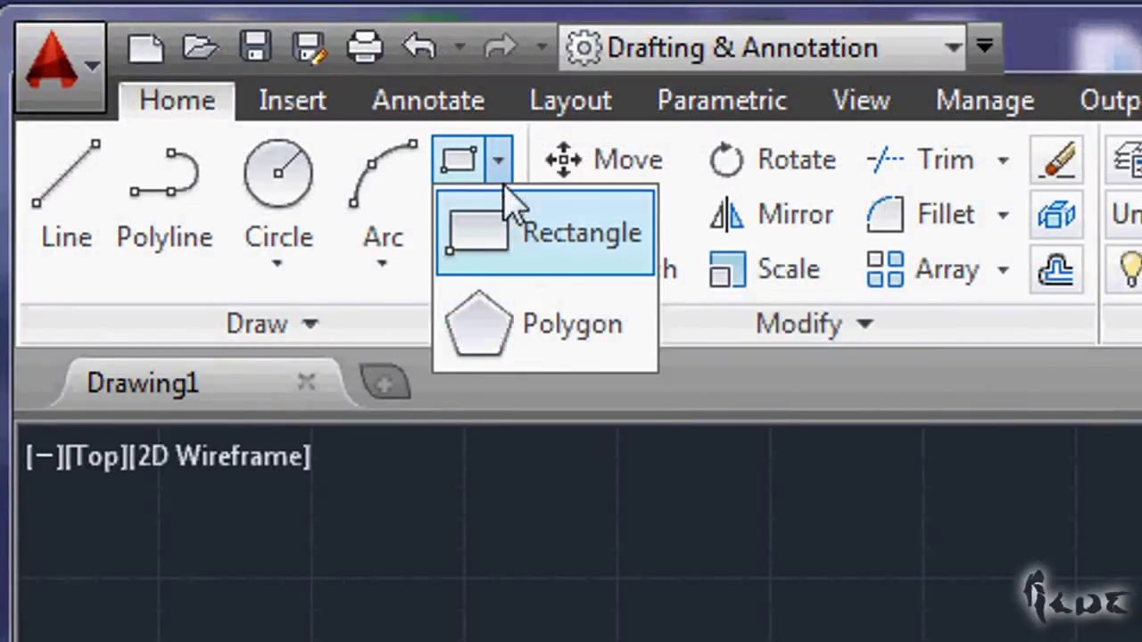
{"action": "left_click", "coordinate": [501, 167]}
{"action": "left_click", "coordinate": [504, 216]}
{"action": "left_click", "coordinate": [506, 218]}
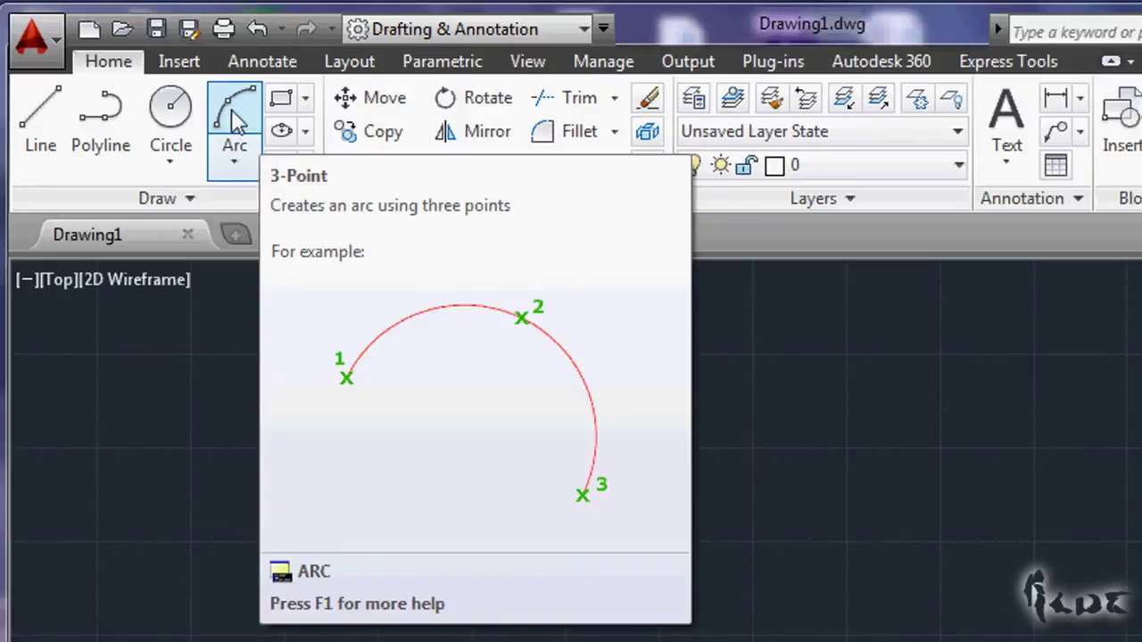
- Draw a large three-point arc in the empty drawing, rising from its start point and curving down to its end point
{"action": "left_click", "coordinate": [236, 116]}
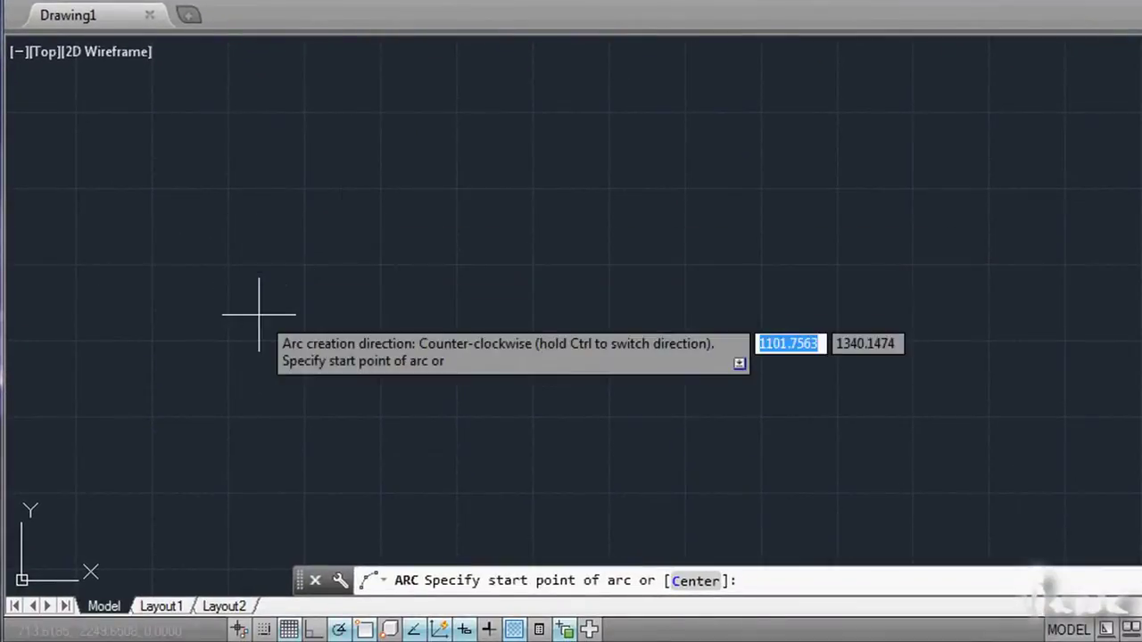
{"action": "left_click", "coordinate": [275, 316]}
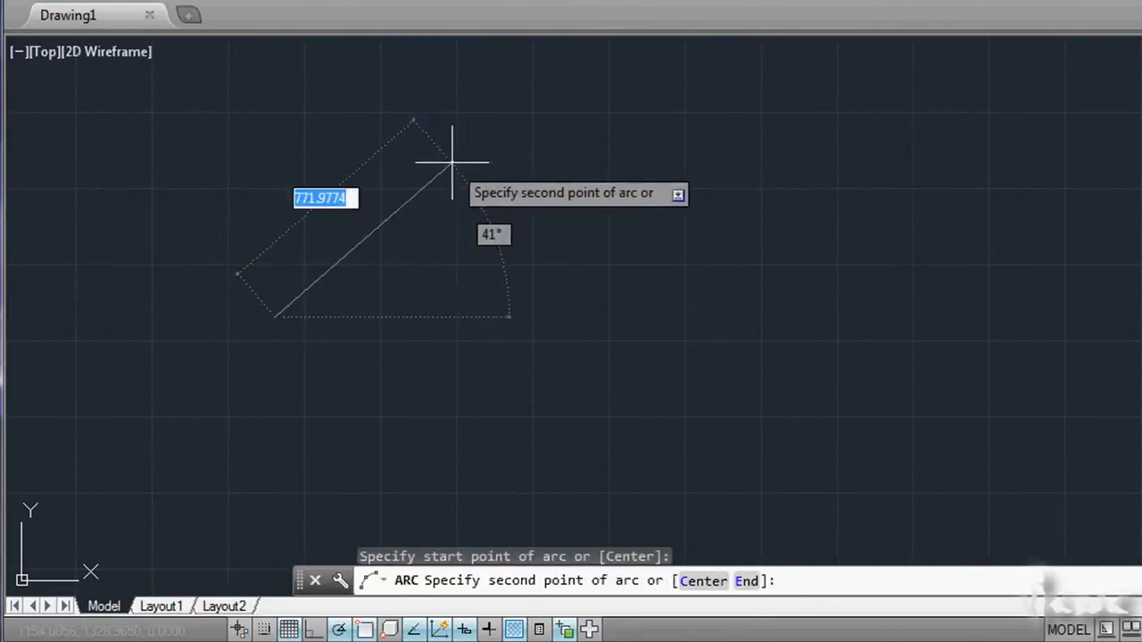
{"action": "left_click", "coordinate": [500, 162]}
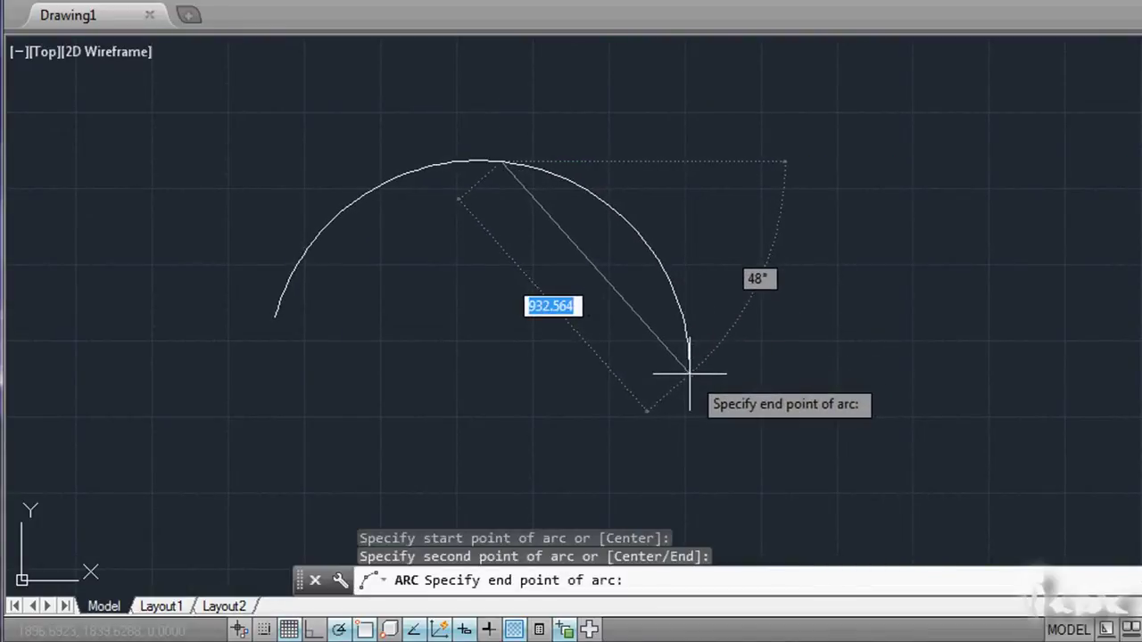
{"action": "left_click", "coordinate": [690, 374]}
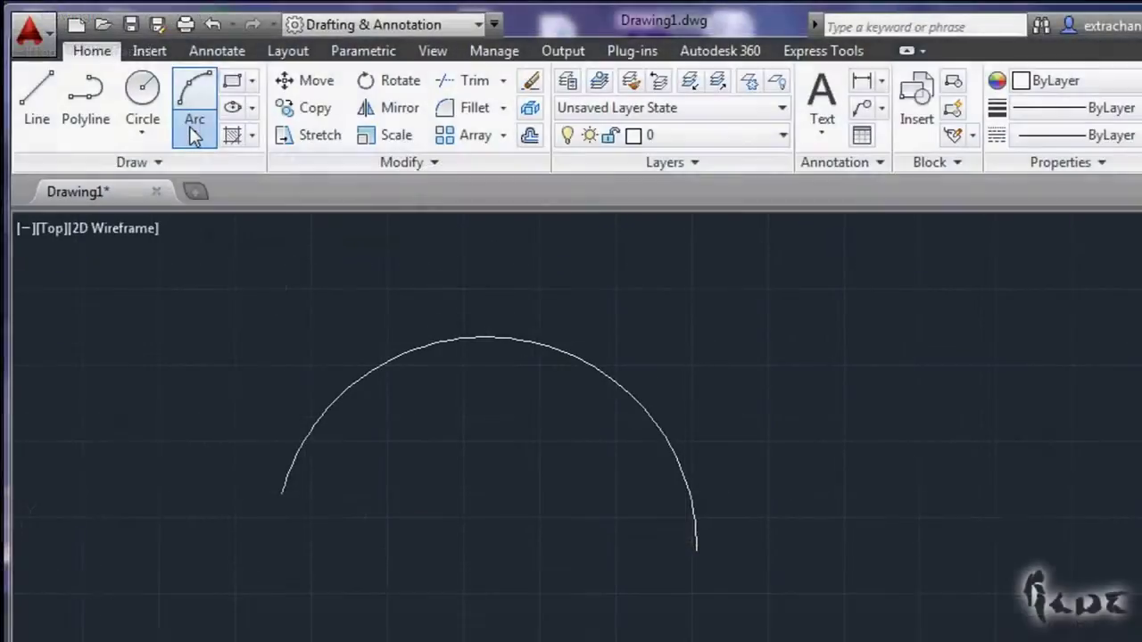
{"action": "left_click", "coordinate": [193, 131]}
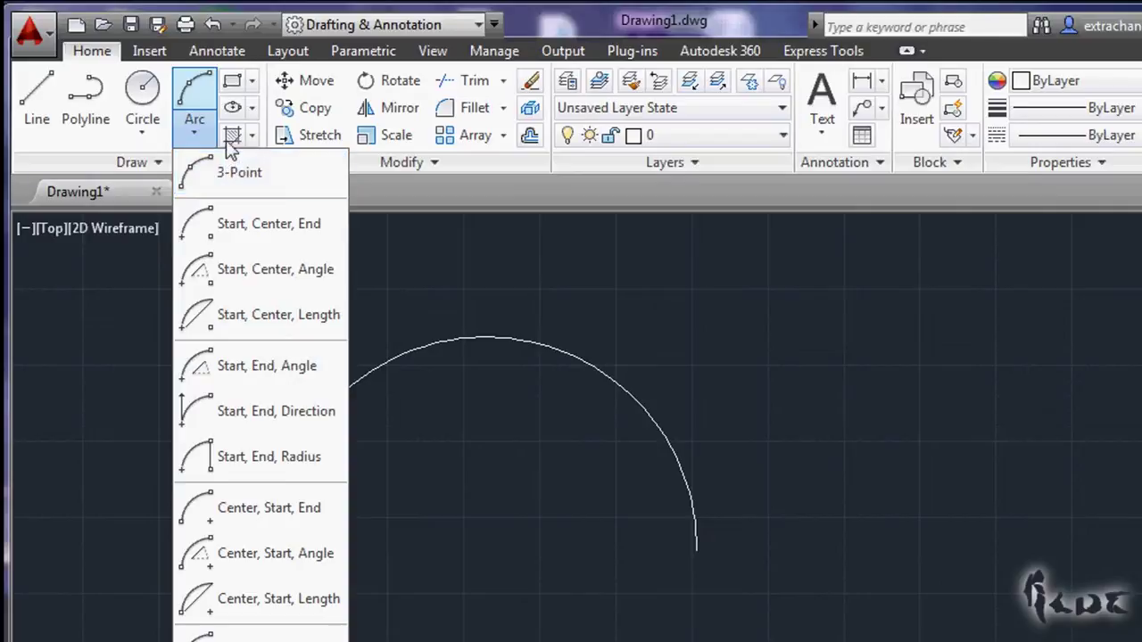
{"action": "left_click", "coordinate": [195, 132]}
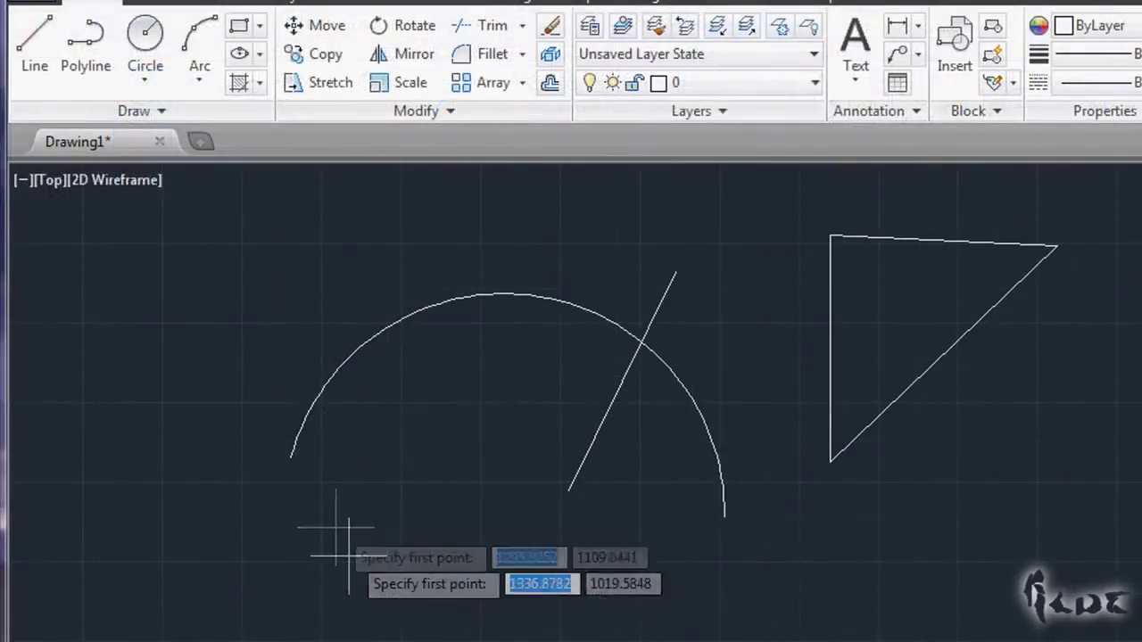
{"action": "left_click", "coordinate": [348, 557]}
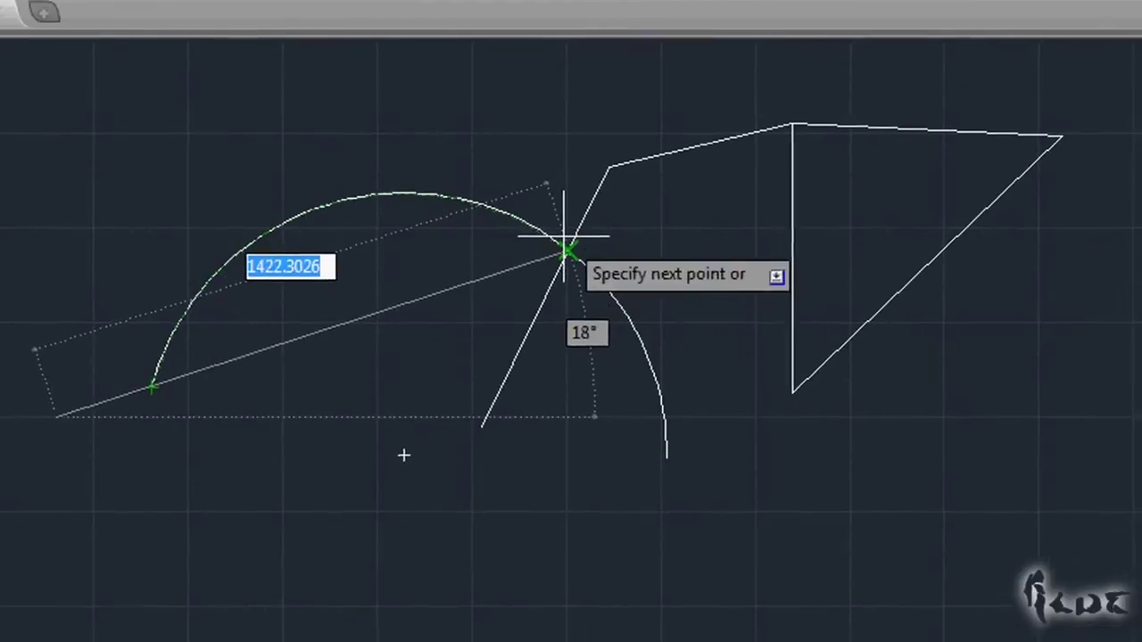
{"action": "key", "text": "Escape"}
- Turn on snap mode and draw a tilted rectangle beside the triangle from first corner 3580,1720, using the Rotation option
{"action": "left_click", "coordinate": [259, 629]}
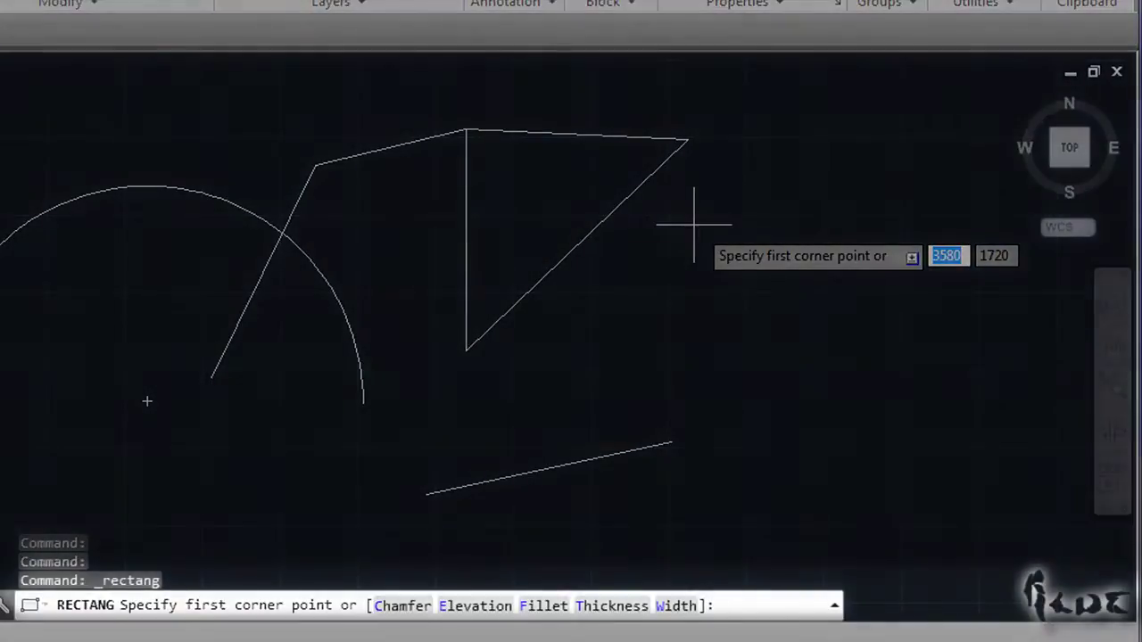
{"action": "left_click", "coordinate": [694, 225]}
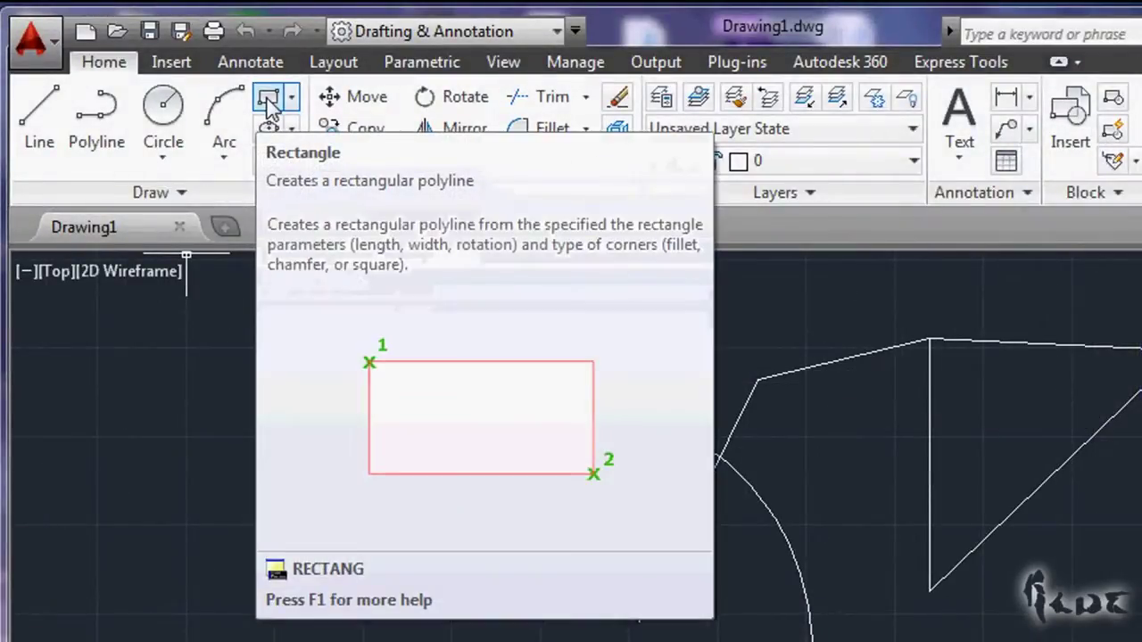
{"action": "left_click", "coordinate": [270, 105]}
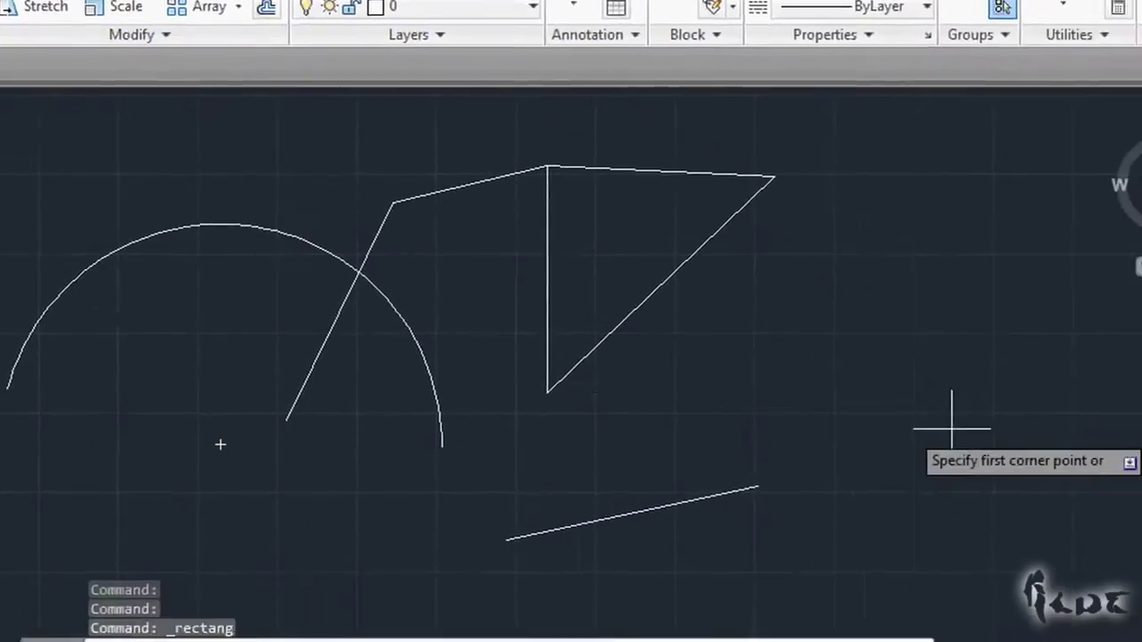
{"action": "left_click", "coordinate": [781, 263]}
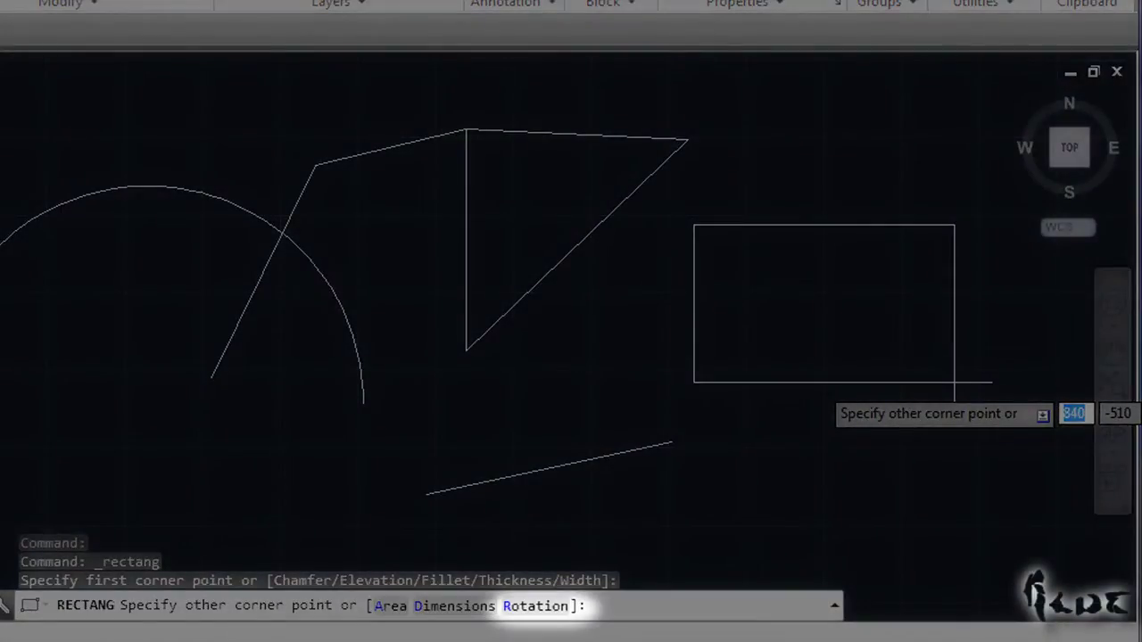
{"action": "type", "text": "r"}
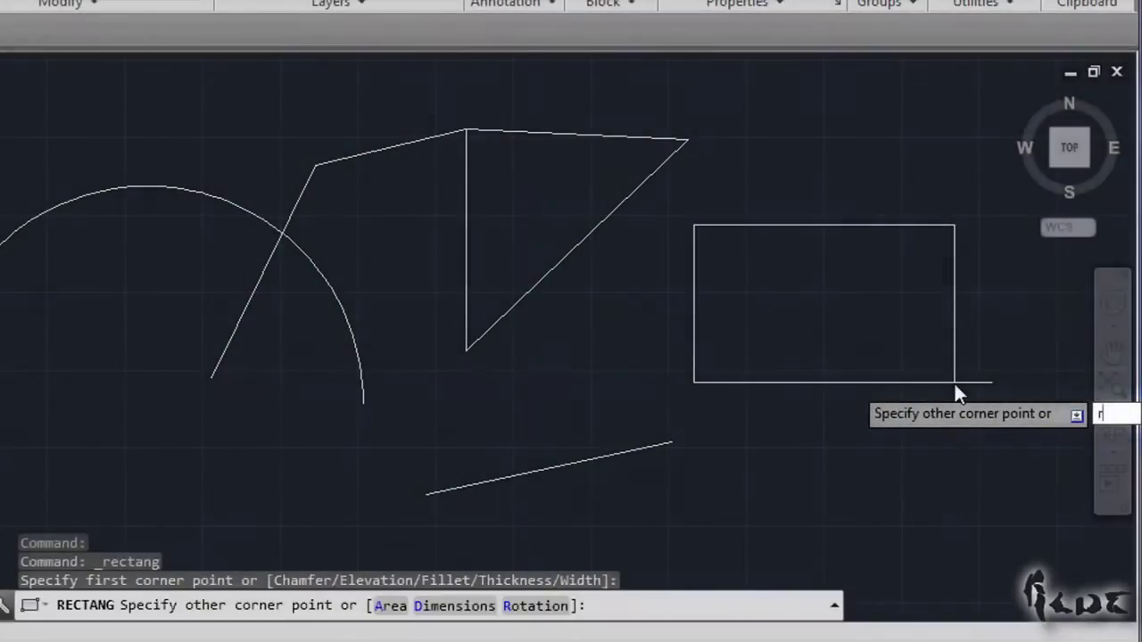
{"action": "key", "text": "Return"}
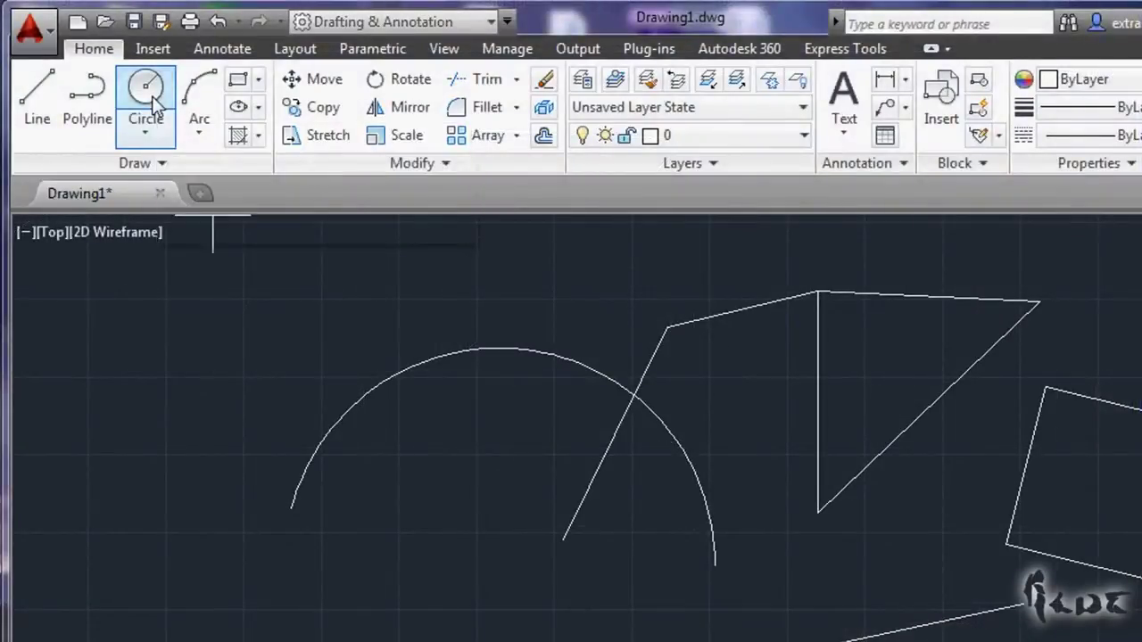
- Draw a circle in the empty area beside the start of the large arc, leaving no command active
{"action": "left_click", "coordinate": [147, 89]}
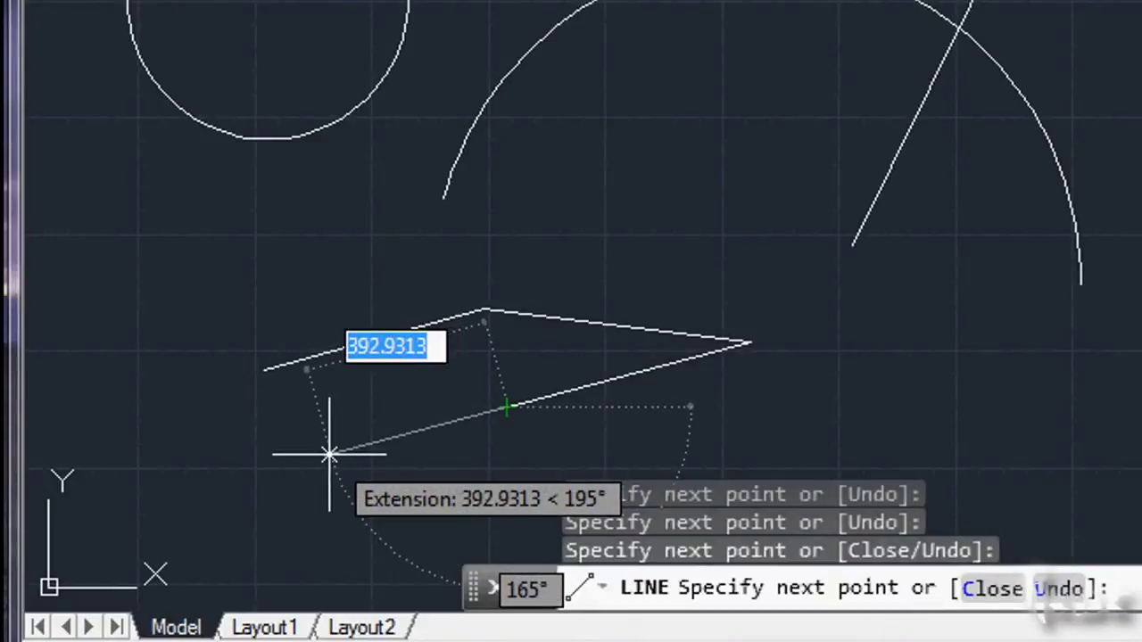
{"action": "key", "text": "Escape"}
{"action": "key", "text": "Escape"}
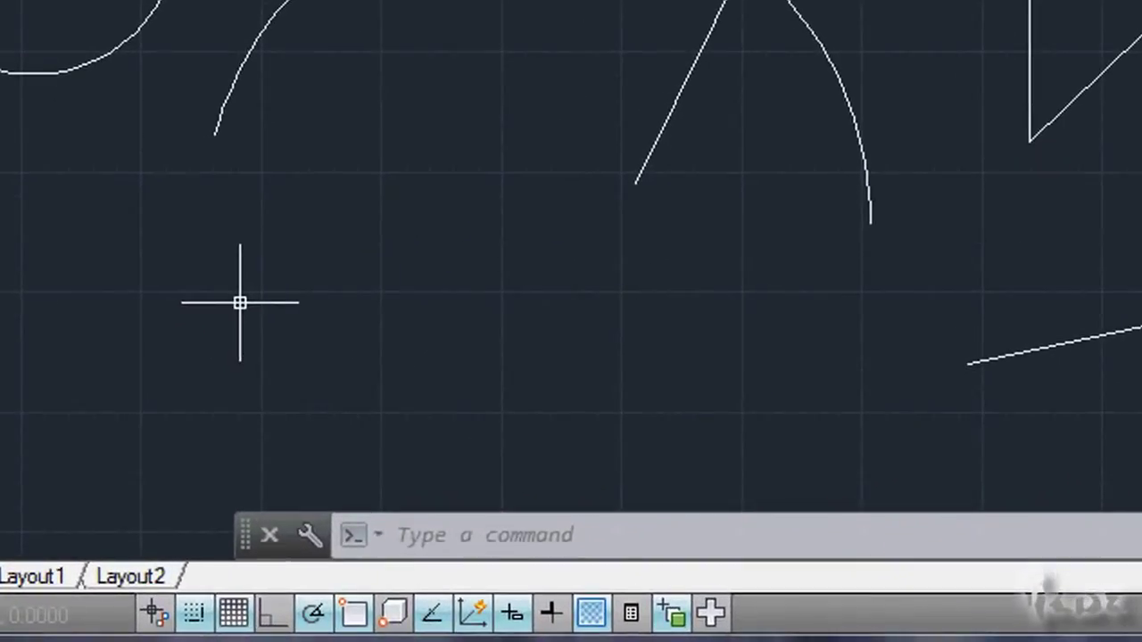
{"action": "type", "text": "ERASE"}
{"action": "key", "text": "Escape"}
{"action": "type", "text": "LINE"}
{"action": "key", "text": "Escape"}
{"action": "type", "text": "ARC"}
{"action": "key", "text": "Escape"}
{"action": "type", "text": "CIRCLE"}
{"action": "key", "text": "Escape"}
{"action": "type", "text": "RECTANG"}
{"action": "key", "text": "Escape"}
{"action": "type", "text": "ARC"}
{"action": "key", "text": "Escape"}
{"action": "type", "text": "ERASE"}
{"action": "key", "text": "Escape"}
{"action": "type", "text": "LINE"}
{"action": "key", "text": "Escape"}
- Draw a small three-point arc below the circle with the ARC command, placing its end point at distance 34.4
{"action": "type", "text": "ARC"}
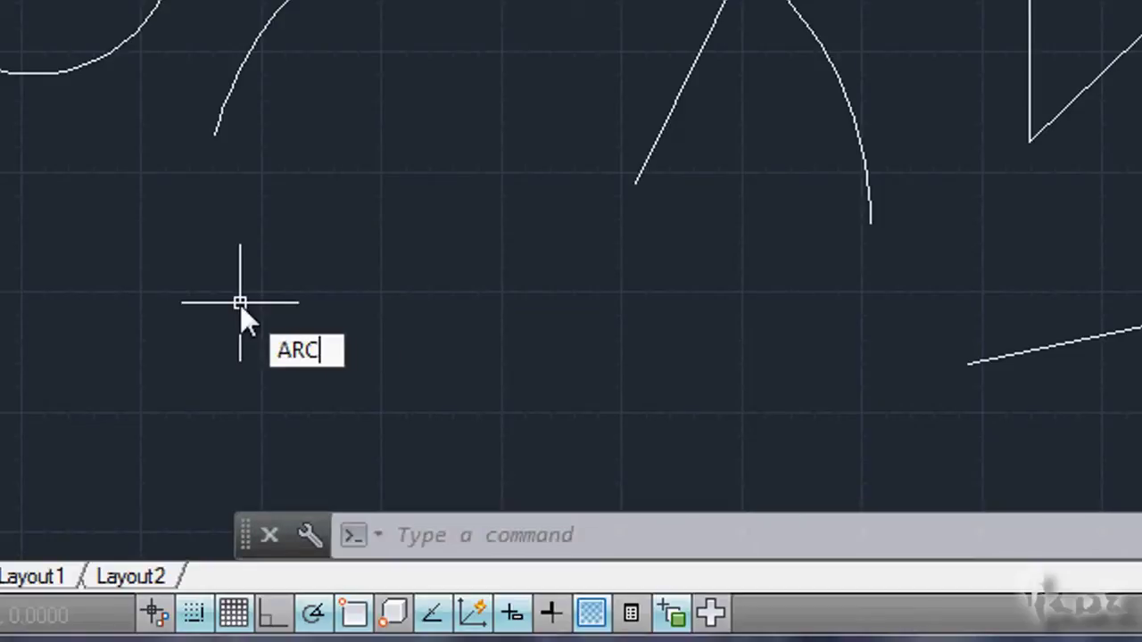
{"action": "key", "text": "Return"}
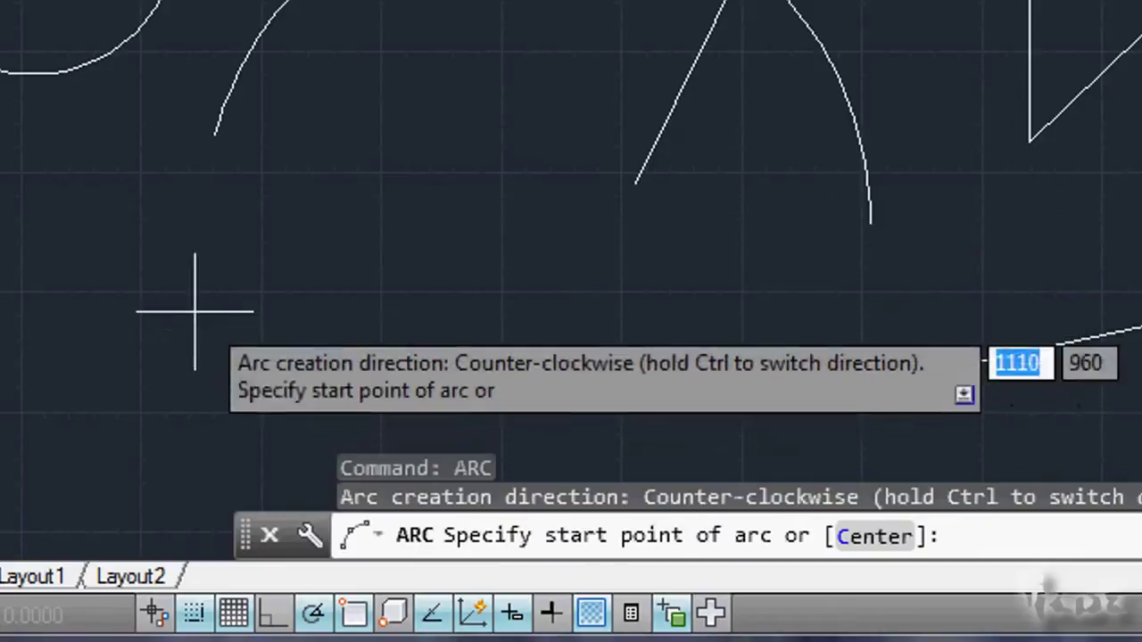
{"action": "left_click", "coordinate": [62, 347]}
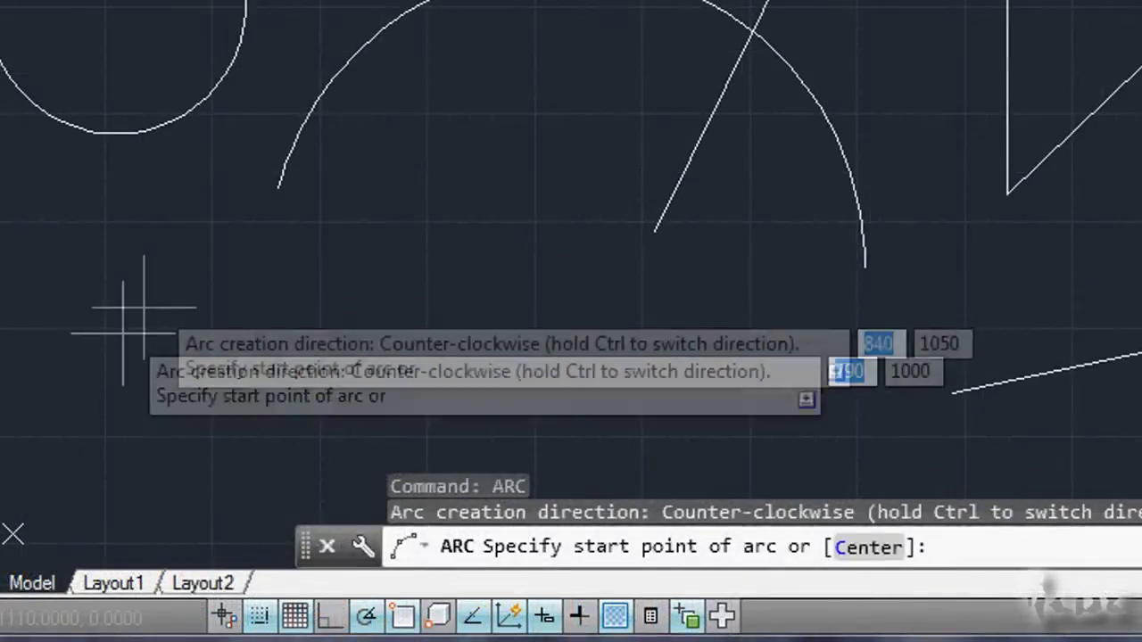
{"action": "left_click", "coordinate": [21, 364]}
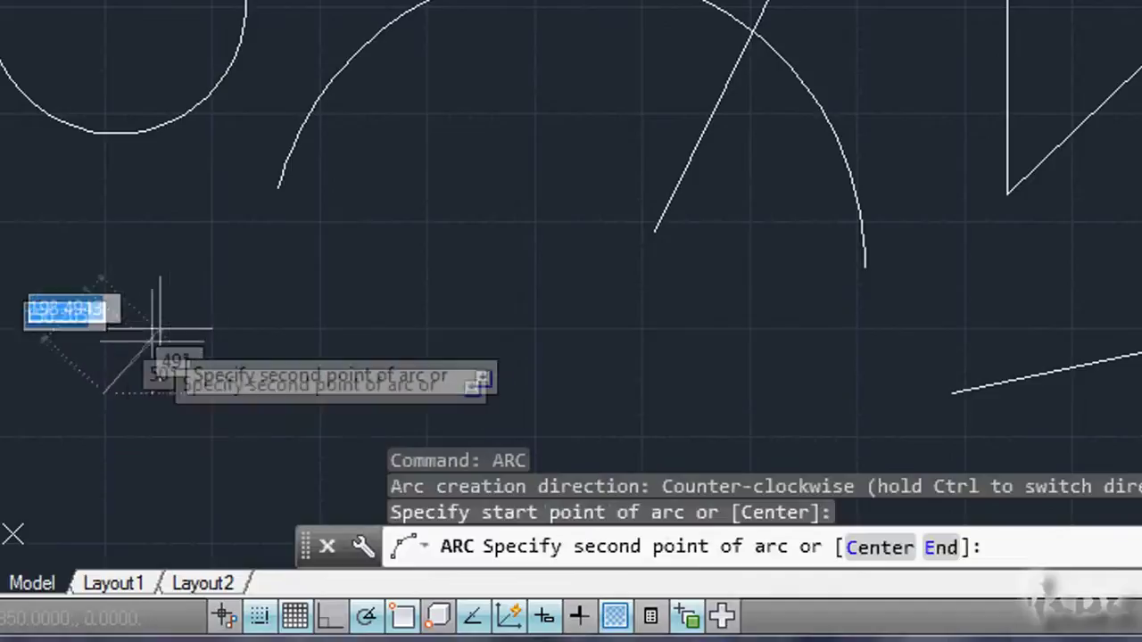
{"action": "left_click", "coordinate": [223, 290]}
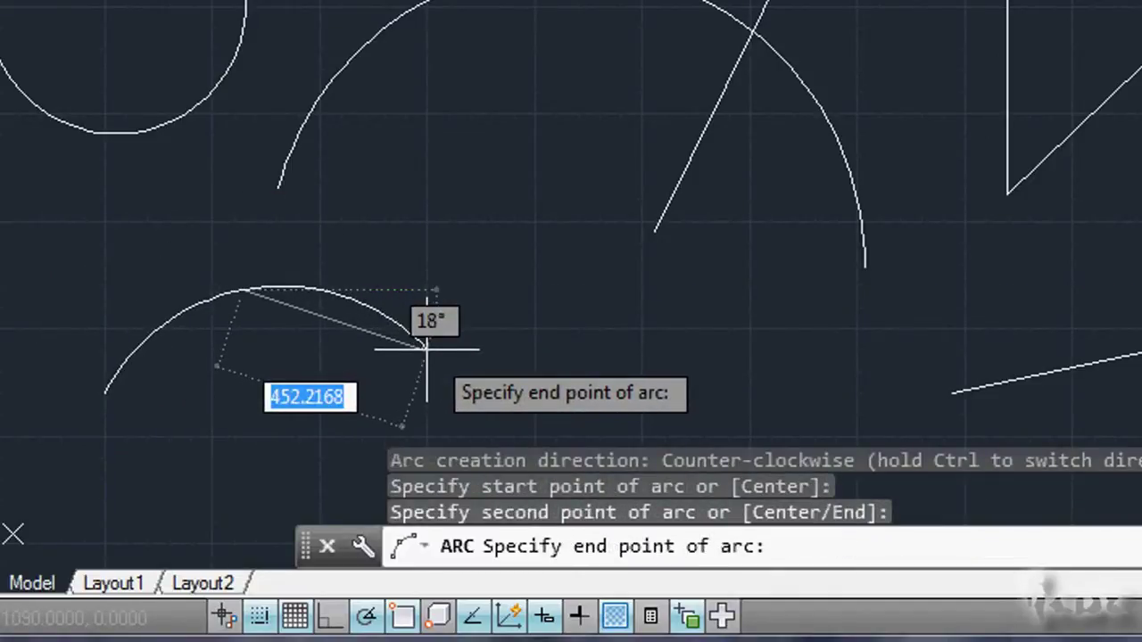
{"action": "key", "text": "BackSpace"}
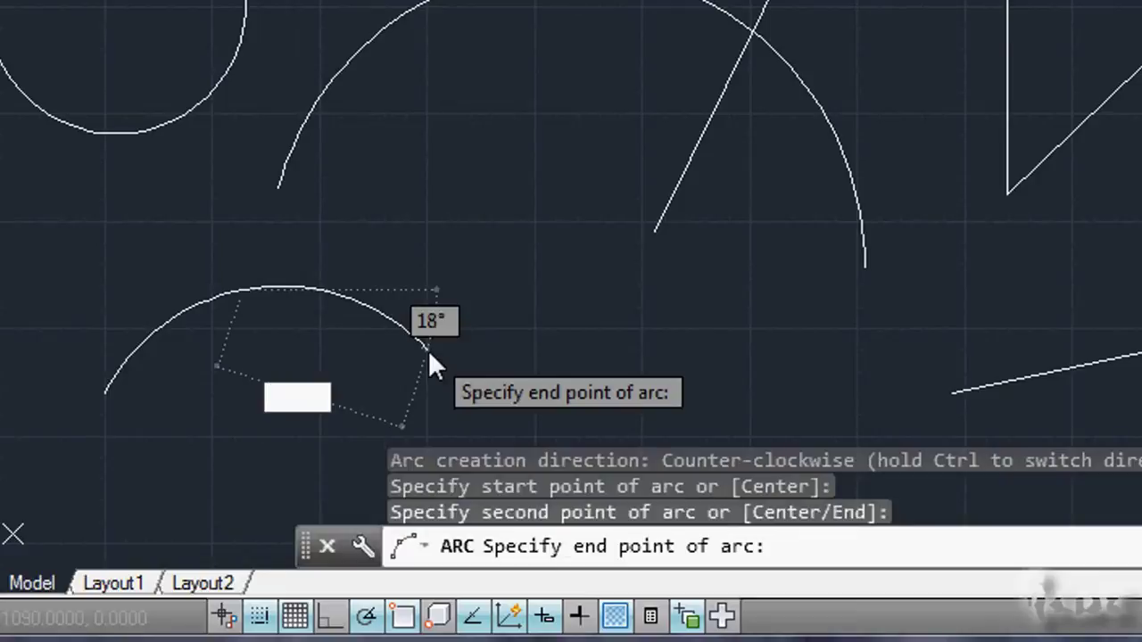
{"action": "type", "text": "34.4"}
{"action": "key", "text": "Return"}
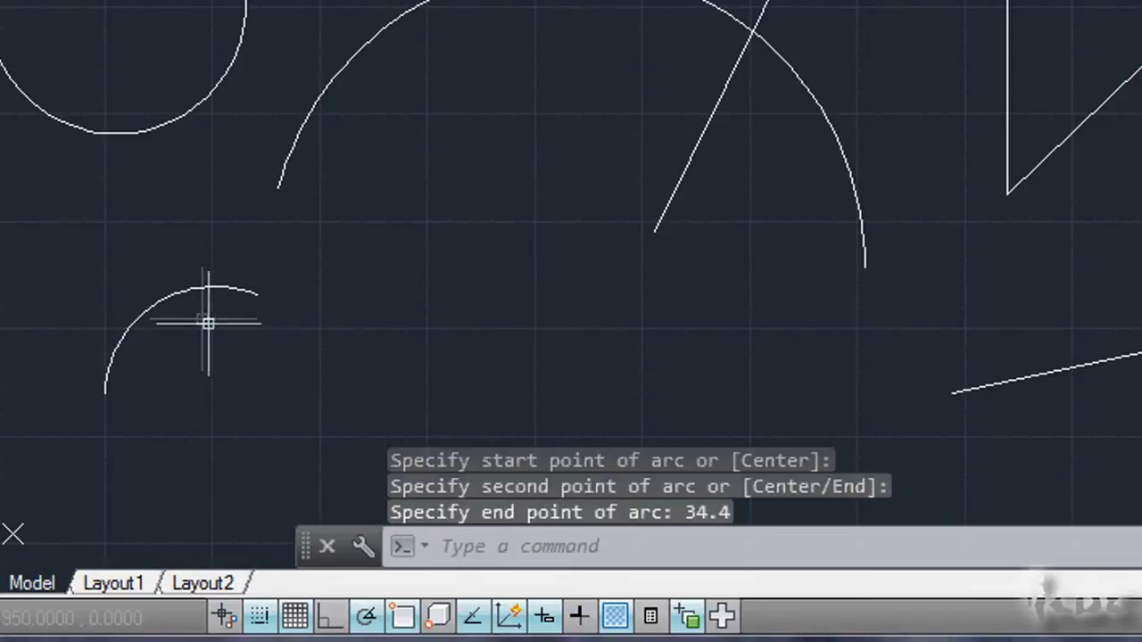
- Start a polyline below the large arc, go through its next-point options and cancel the command
{"action": "type", "text": "pl"}
{"action": "key", "text": "Return"}
{"action": "left_click", "coordinate": [393, 387]}
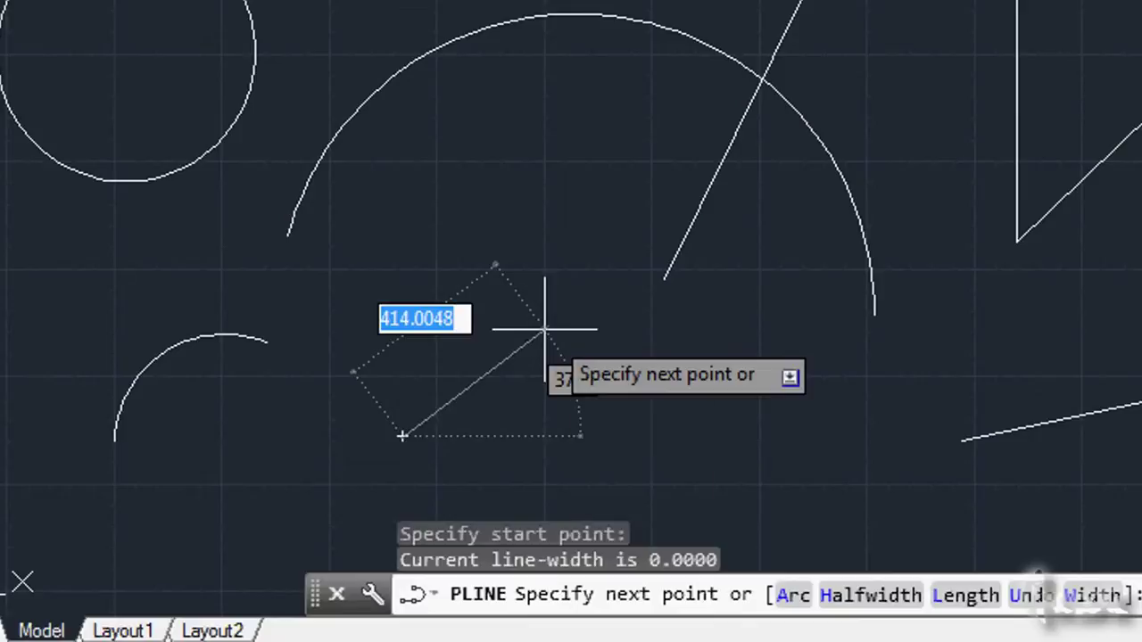
{"action": "key", "text": "Down"}
{"action": "key", "text": "Down"}
{"action": "key", "text": "Down"}
{"action": "key", "text": "Down"}
{"action": "key", "text": "Down"}
{"action": "key", "text": "Down"}
{"action": "key", "text": "Up"}
{"action": "key", "text": "Up"}
{"action": "key", "text": "Up"}
{"action": "key", "text": "Up"}
{"action": "key", "text": "Down"}
{"action": "key", "text": "Down"}
{"action": "key", "text": "Down"}
{"action": "key", "text": "Escape"}
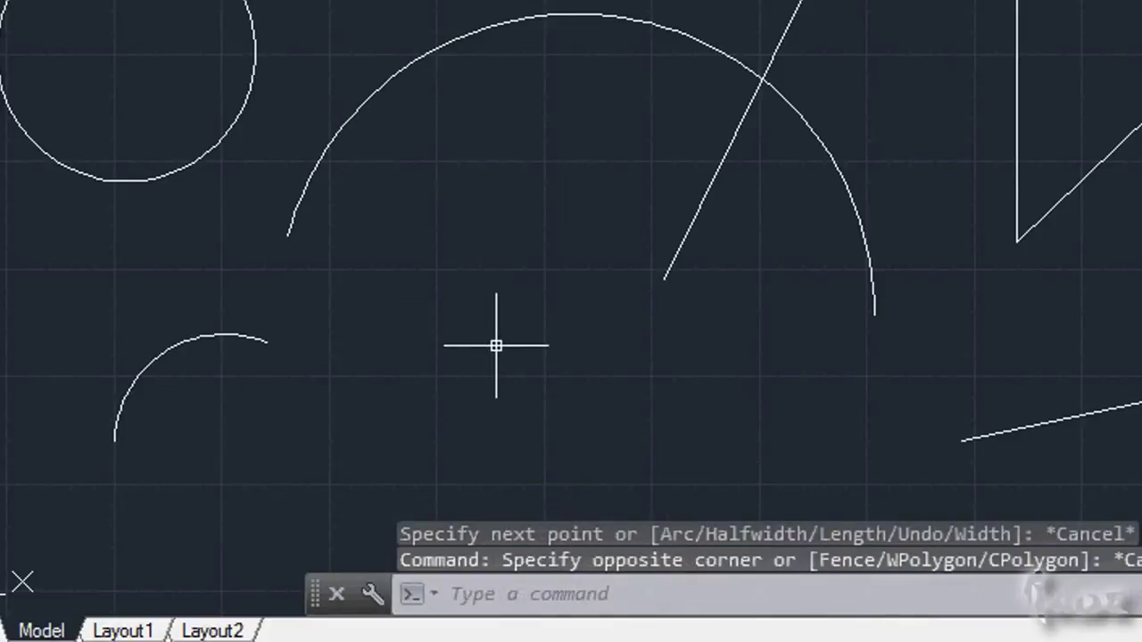
- Erase the small arc, the lone slanted line and the tilted rectangle with the DELETE (ERASE) command
{"action": "type", "text": "D"}
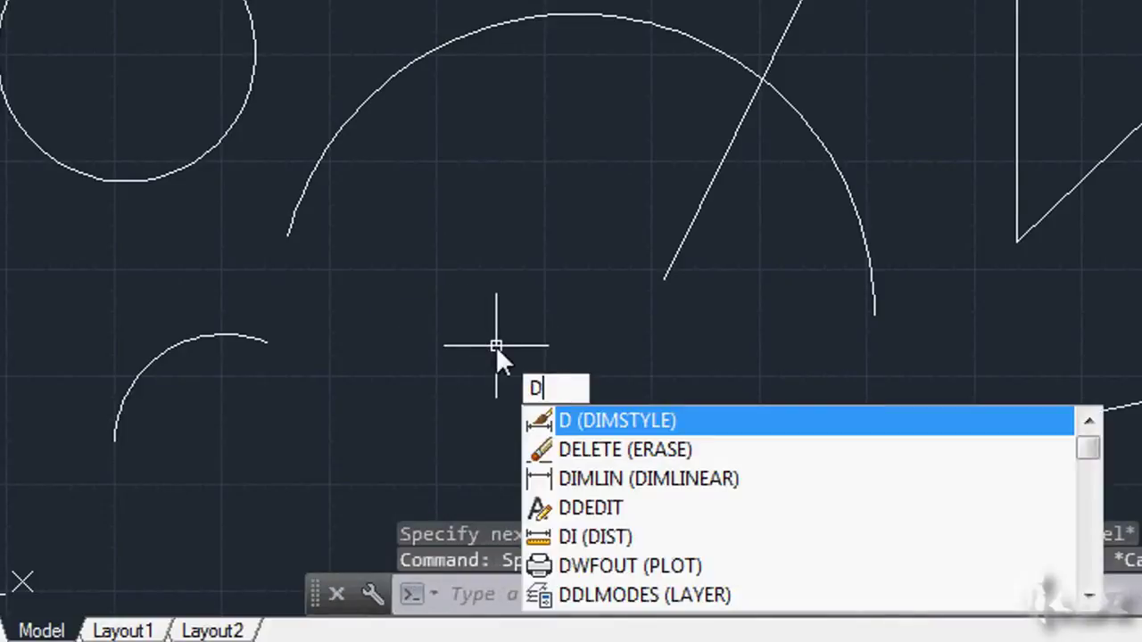
{"action": "key", "text": "Down"}
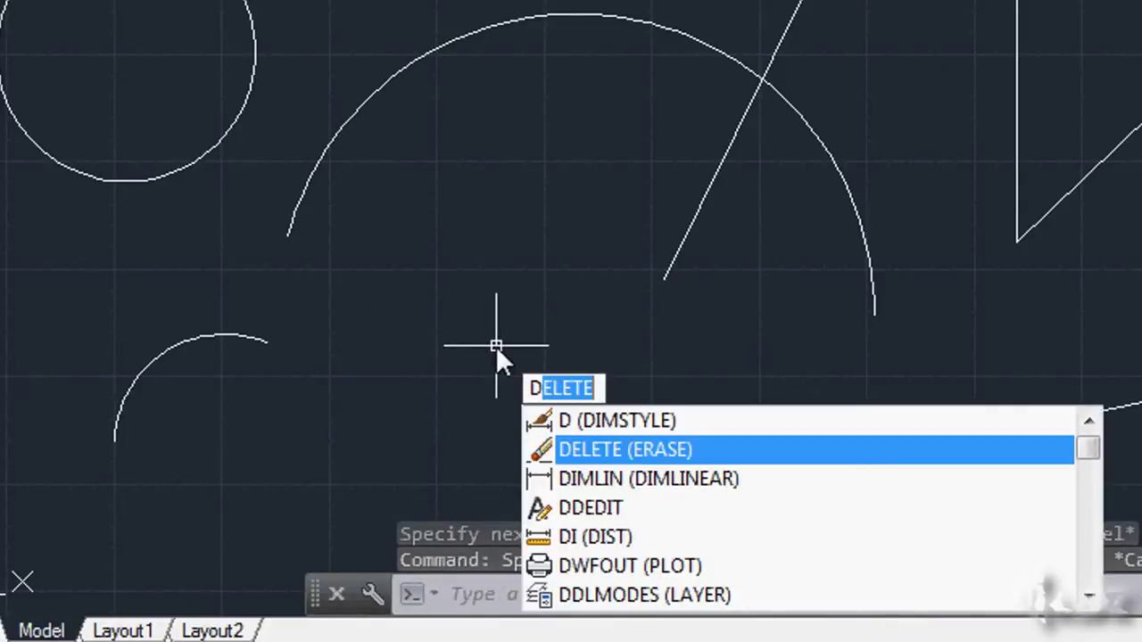
{"action": "key", "text": "Down"}
{"action": "key", "text": "Down"}
{"action": "key", "text": "Down"}
{"action": "key", "text": "Down"}
{"action": "key", "text": "Down"}
{"action": "key", "text": "Up"}
{"action": "key", "text": "Up"}
{"action": "key", "text": "Up"}
{"action": "key", "text": "Up"}
{"action": "key", "text": "Up"}
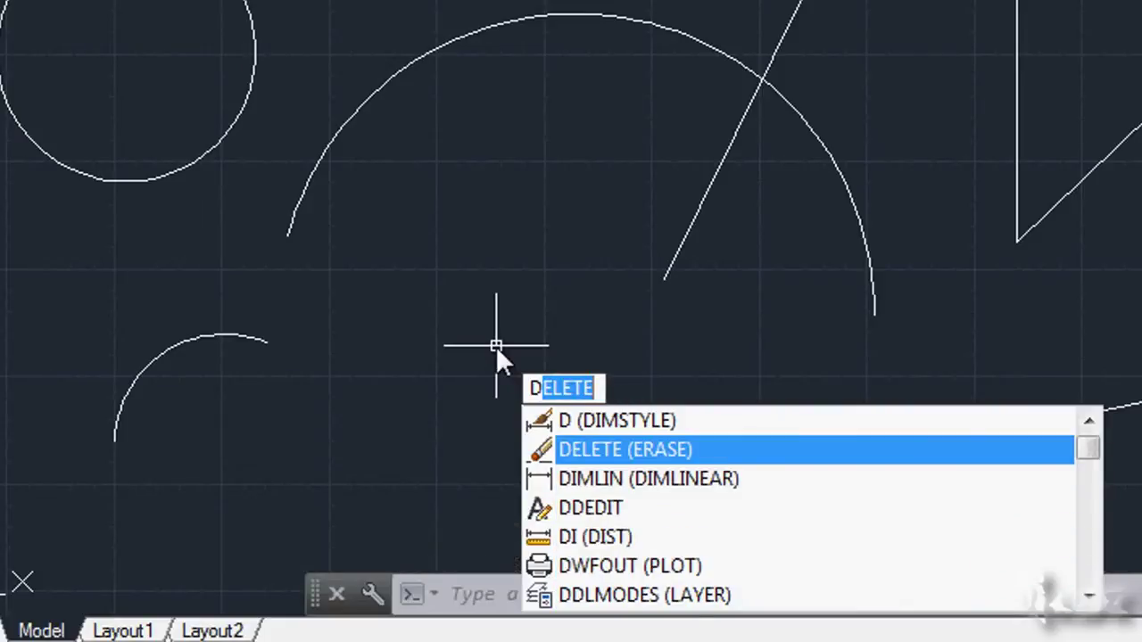
{"action": "key", "text": "Return"}
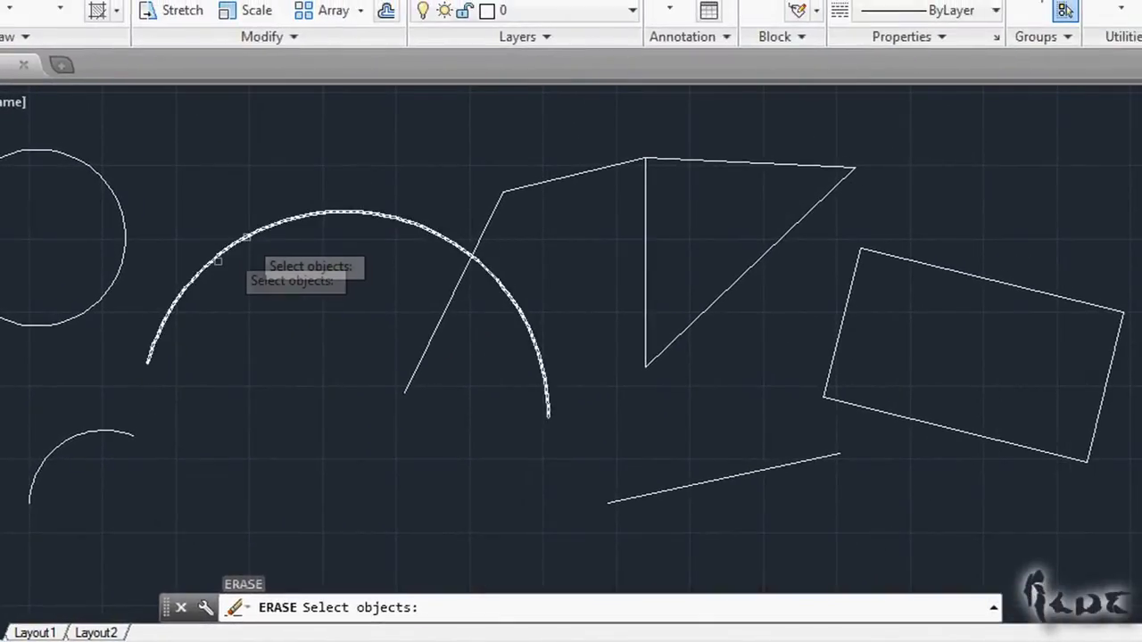
{"action": "left_click", "coordinate": [87, 437]}
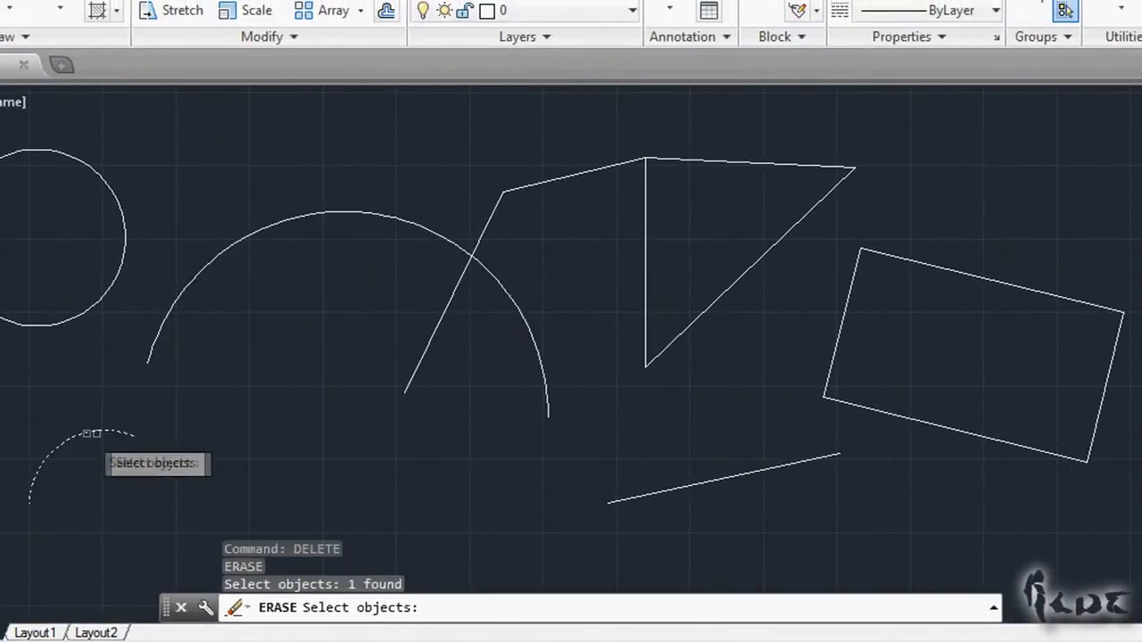
{"action": "left_click", "coordinate": [636, 504]}
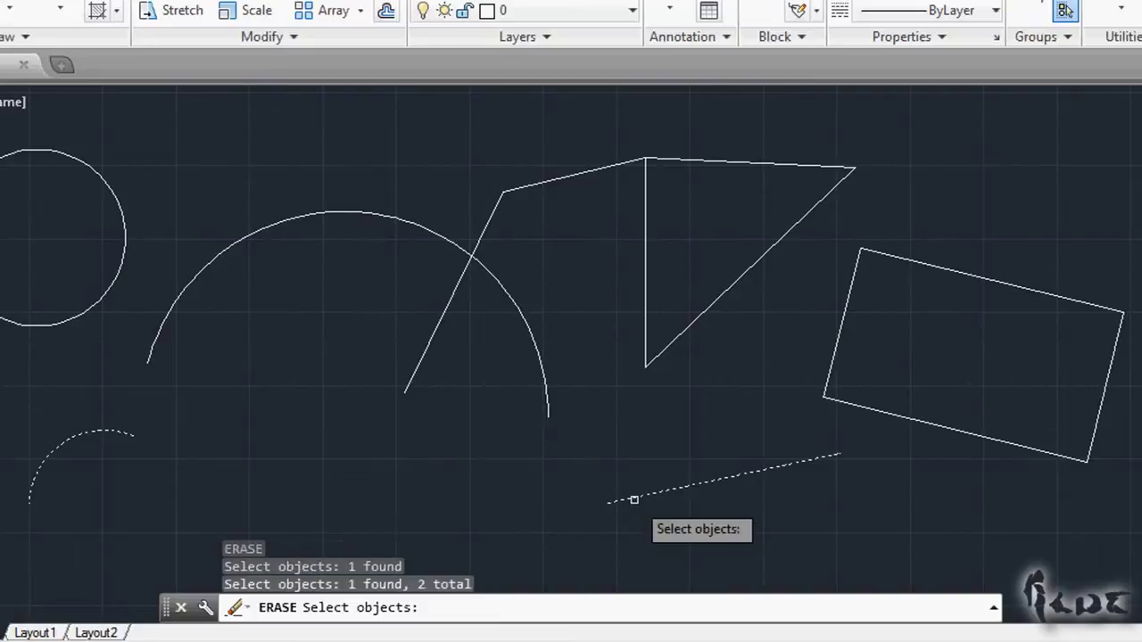
{"action": "left_click", "coordinate": [824, 388]}
{"action": "key", "text": "Return"}
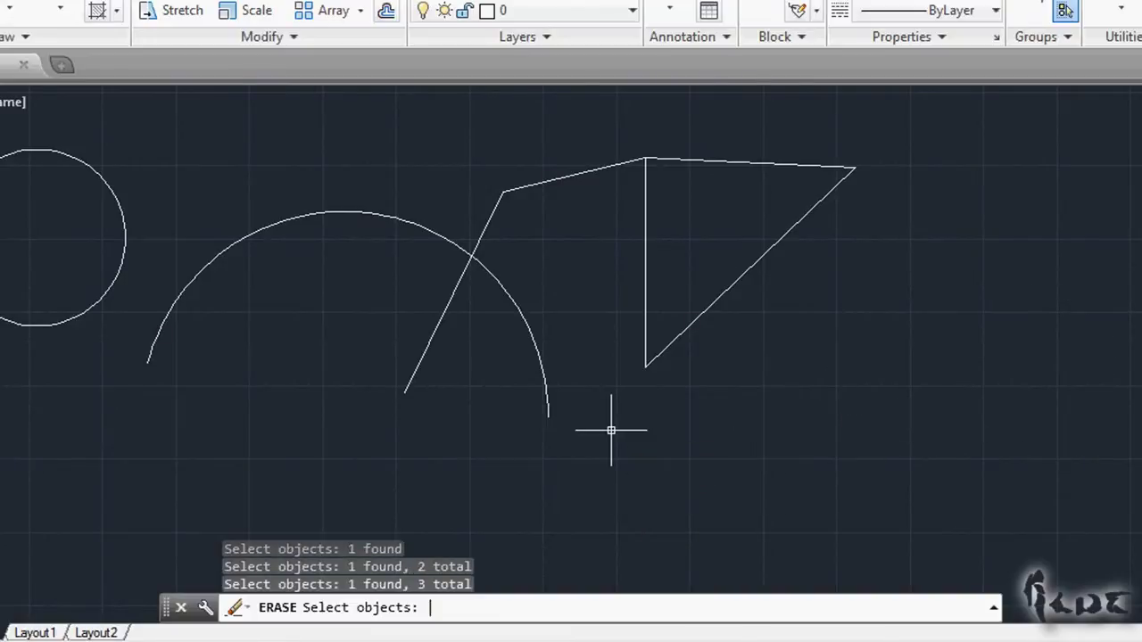
- Delete the circle beside the large arc by selecting it without starting a command first
{"action": "left_click", "coordinate": [166, 212]}
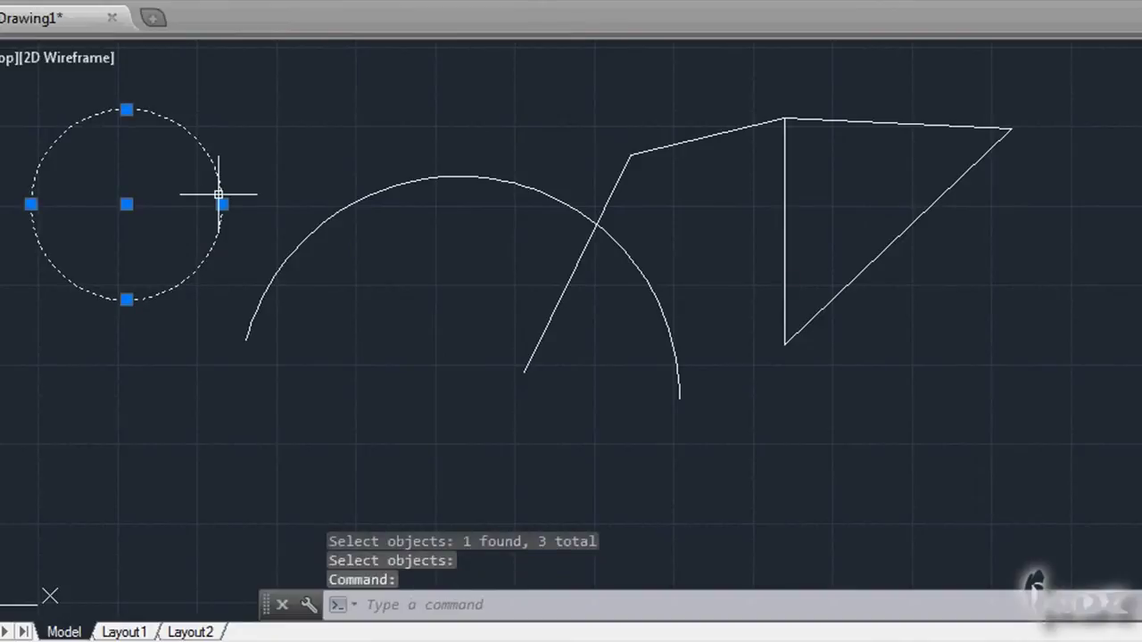
{"action": "key", "text": "Delete"}
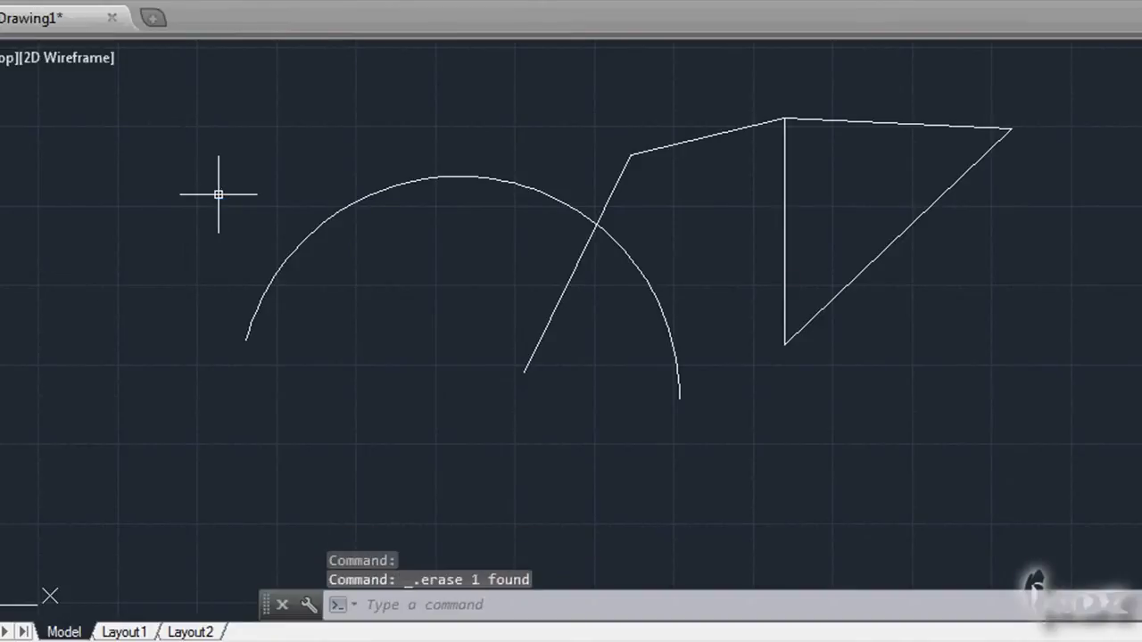
- Set the large arc's color to Yellow and clear the selection
{"action": "left_click", "coordinate": [416, 181]}
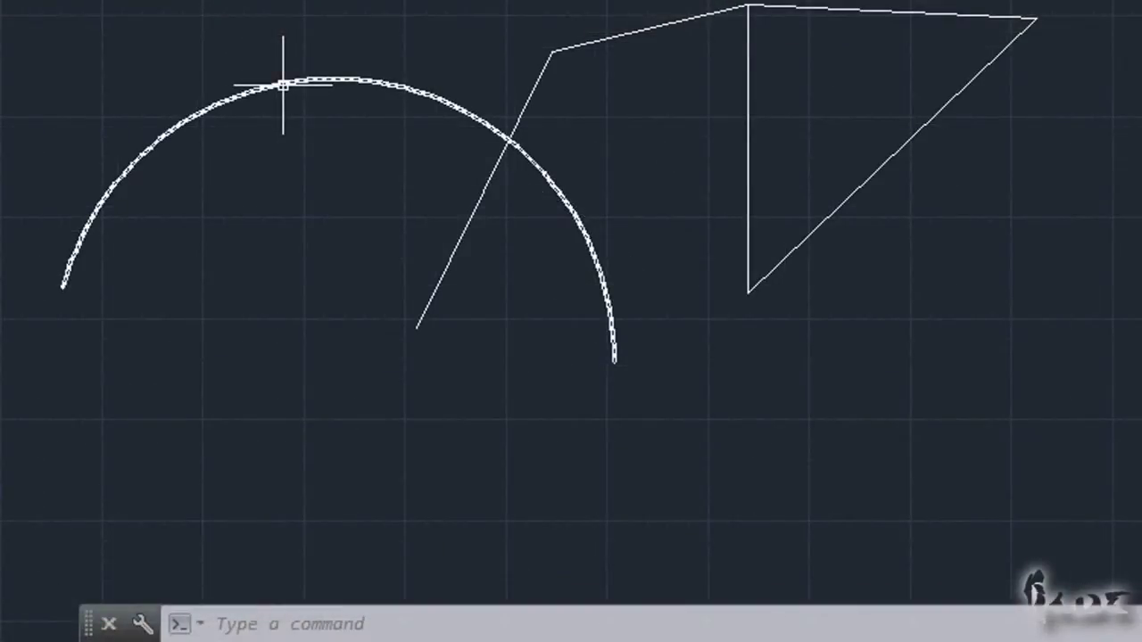
{"action": "mouse_move", "coordinate": [282, 85]}
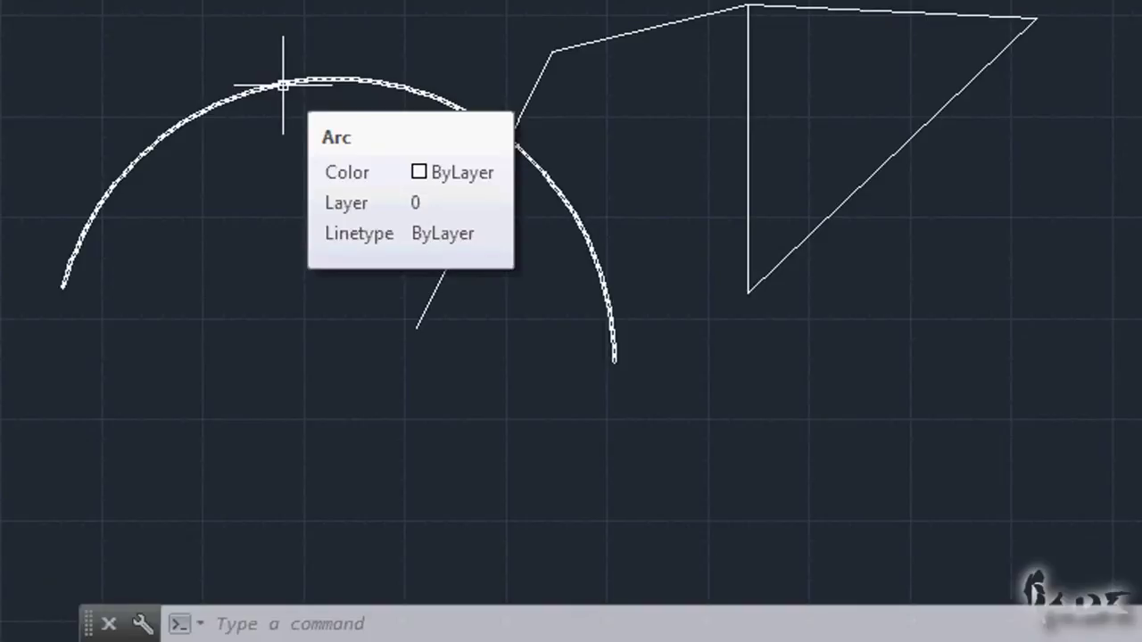
{"action": "left_click", "coordinate": [283, 85]}
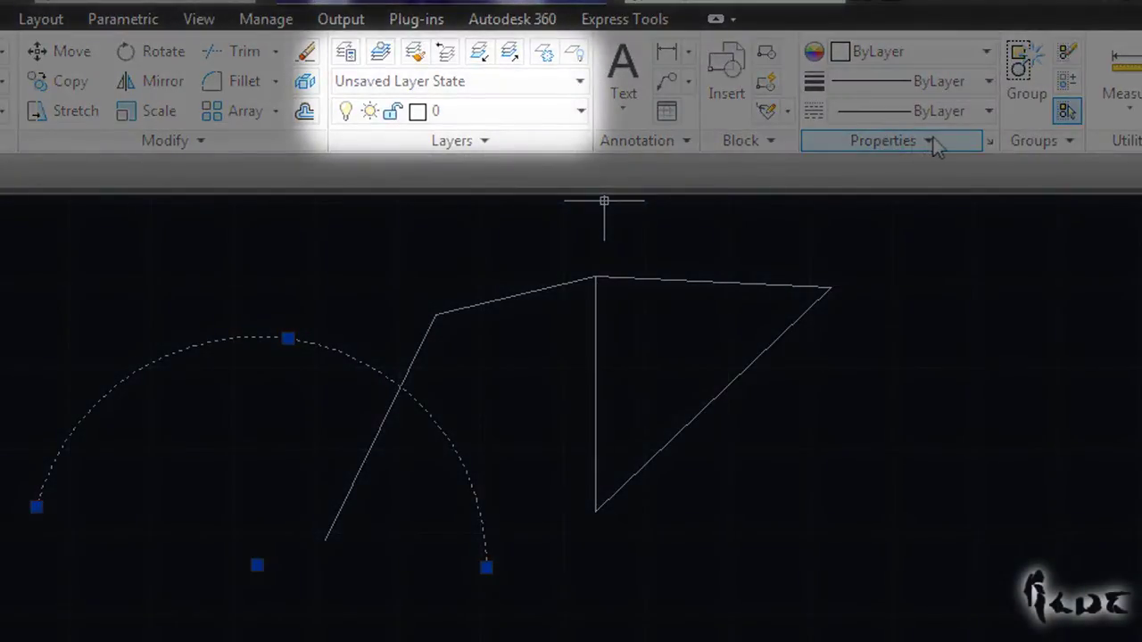
{"action": "left_click", "coordinate": [931, 141]}
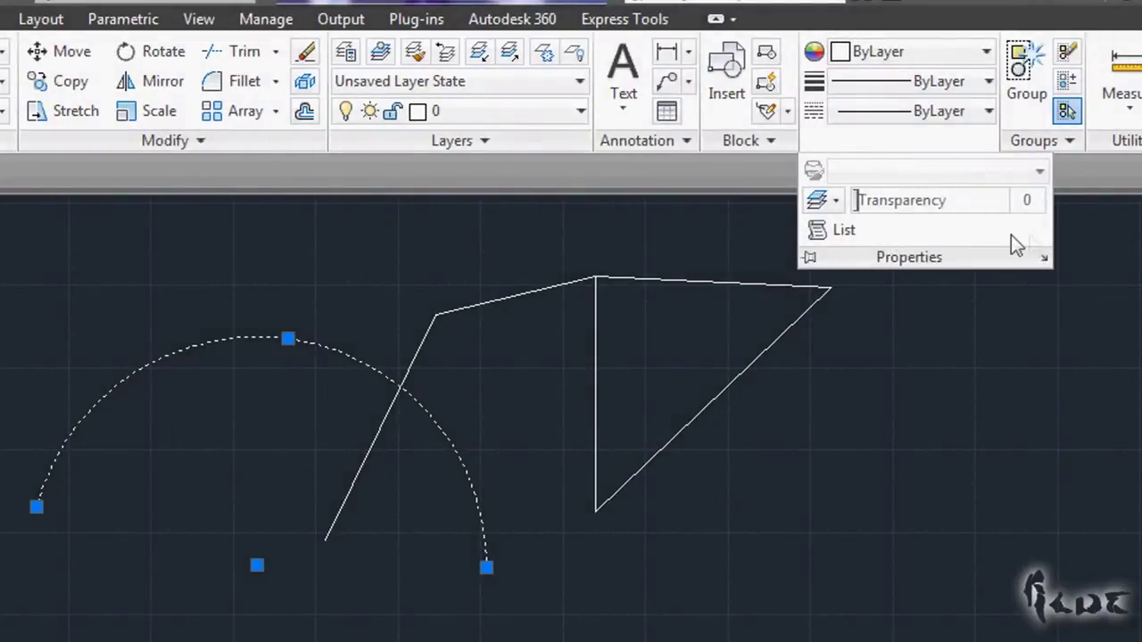
{"action": "left_click", "coordinate": [907, 52]}
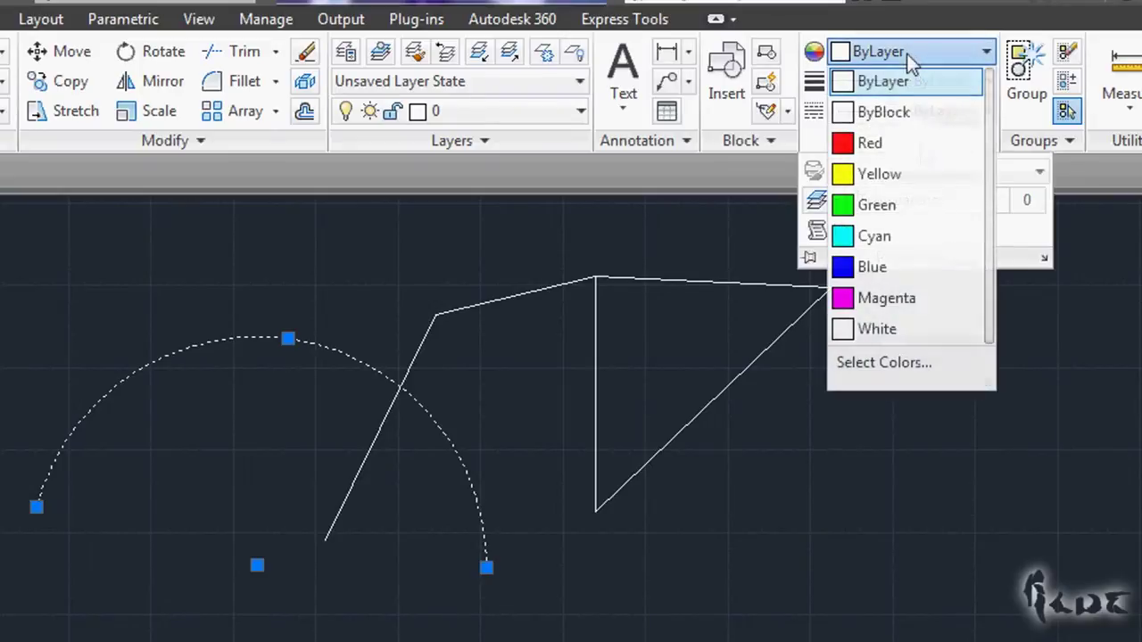
{"action": "left_click", "coordinate": [886, 174]}
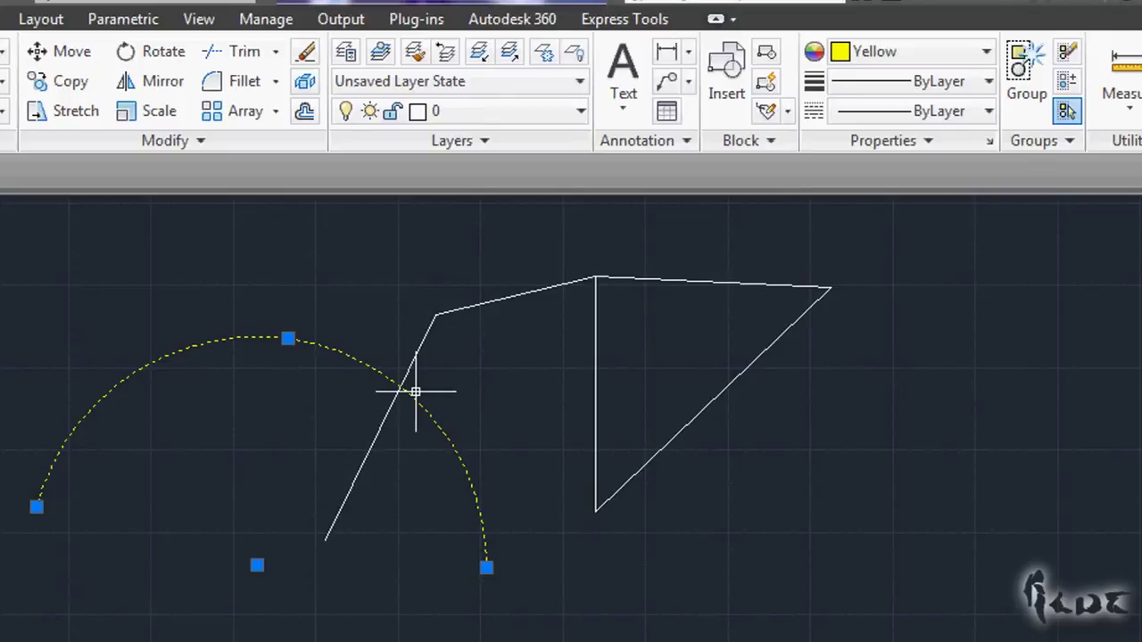
{"action": "key", "text": "Escape"}
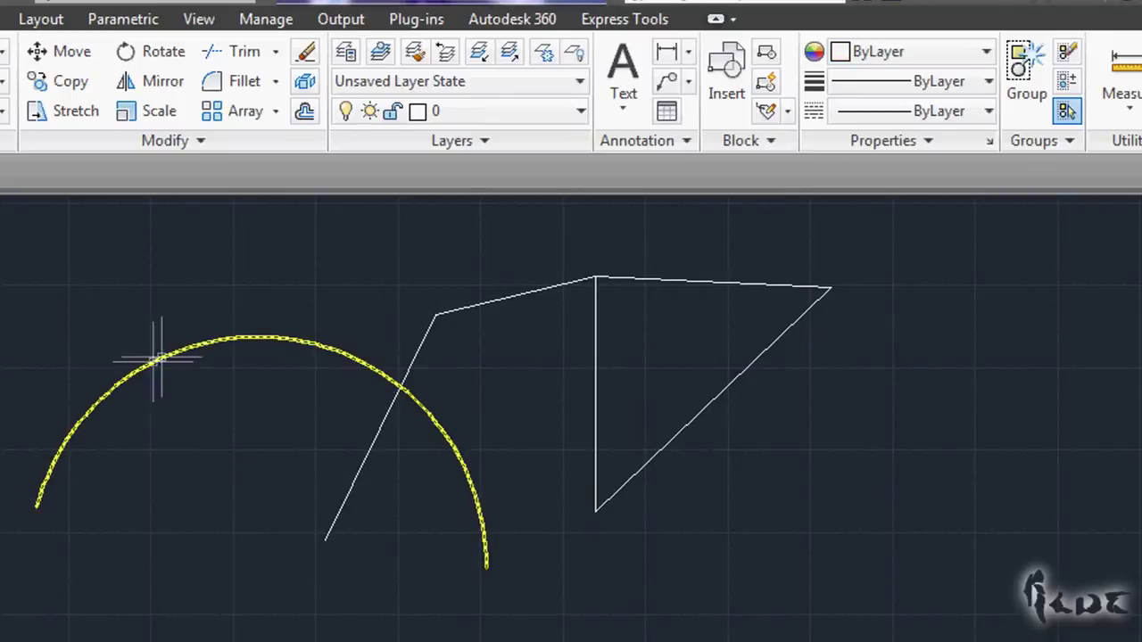
- Set the yellow arc's lineweight to 0.20 mm and transparency to 44, and look at the full Properties palette
{"action": "left_click", "coordinate": [943, 141]}
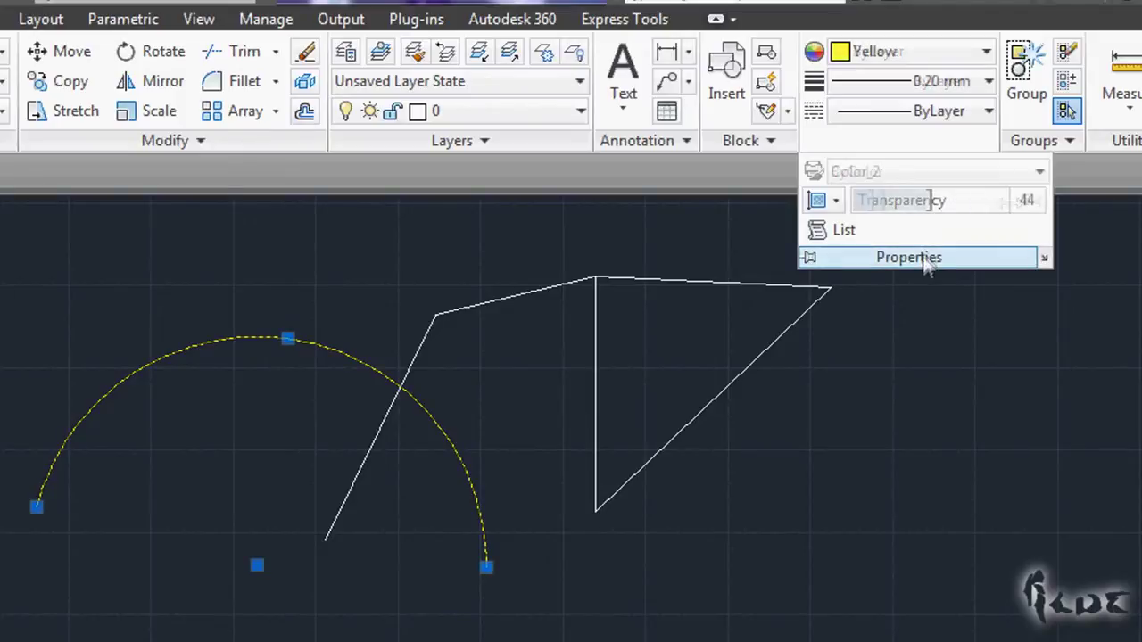
{"action": "key", "text": "Escape"}
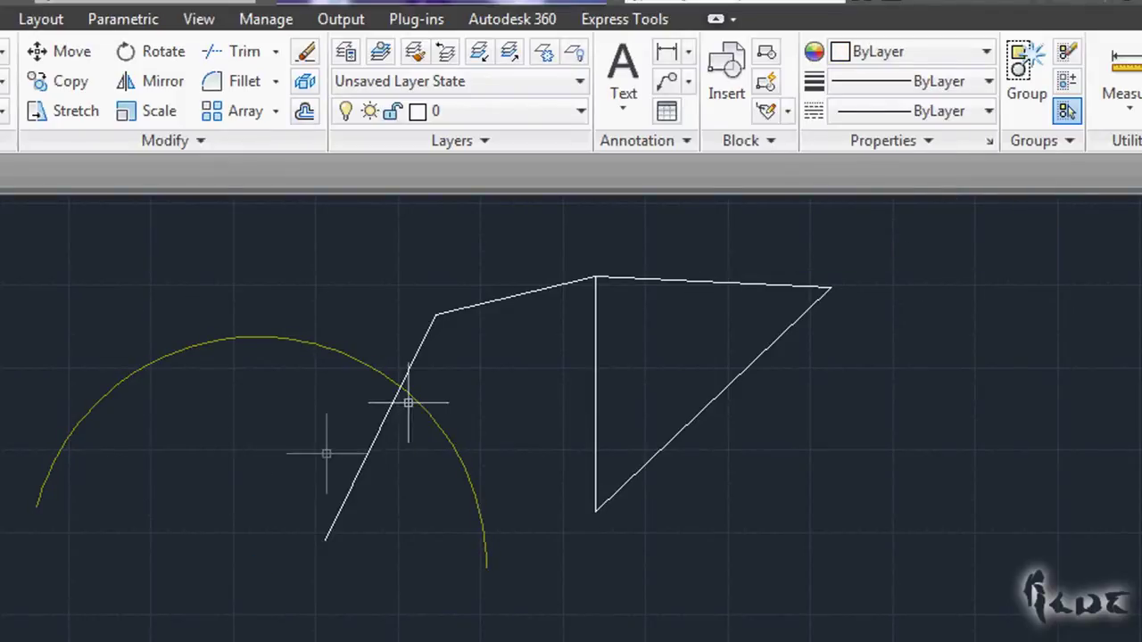
{"action": "left_click", "coordinate": [989, 141]}
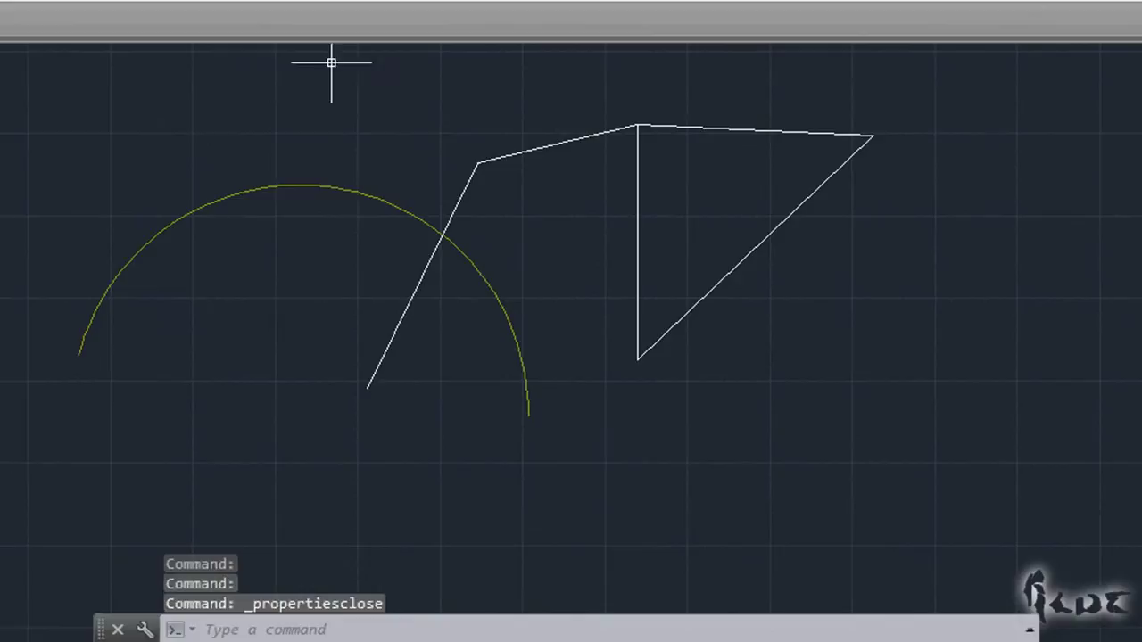
- Select the arc and the two joined lines one by one, and select all the objects with a window
{"action": "left_click", "coordinate": [369, 195]}
{"action": "left_click", "coordinate": [462, 202]}
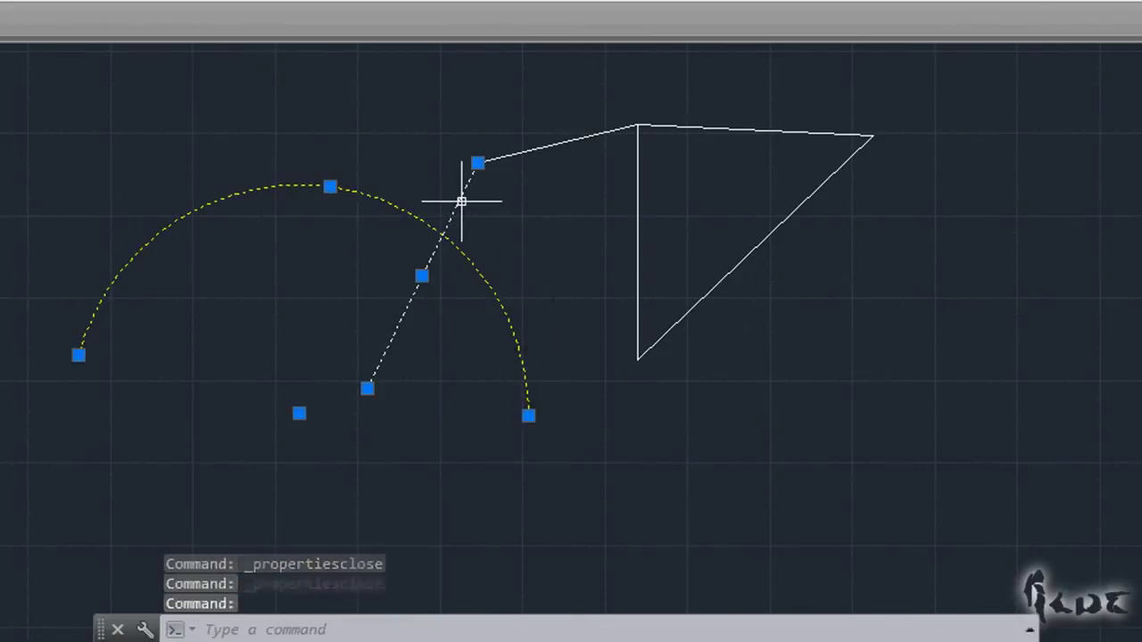
{"action": "left_click", "coordinate": [548, 146]}
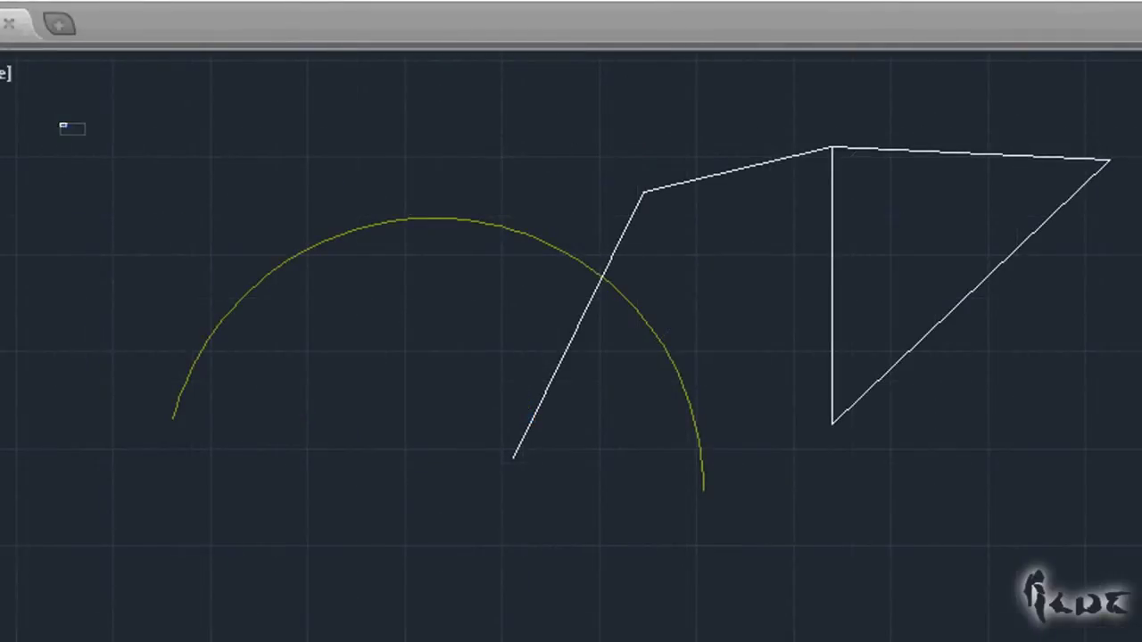
{"action": "mouse_move", "coordinate": [85, 134]}
{"action": "left_mouse_down"}
{"action": "mouse_move", "coordinate": [826, 352]}
{"action": "mouse_move", "coordinate": [998, 447]}
{"action": "mouse_move", "coordinate": [1115, 491]}
{"action": "mouse_move", "coordinate": [1137, 523]}
{"action": "left_mouse_up"}
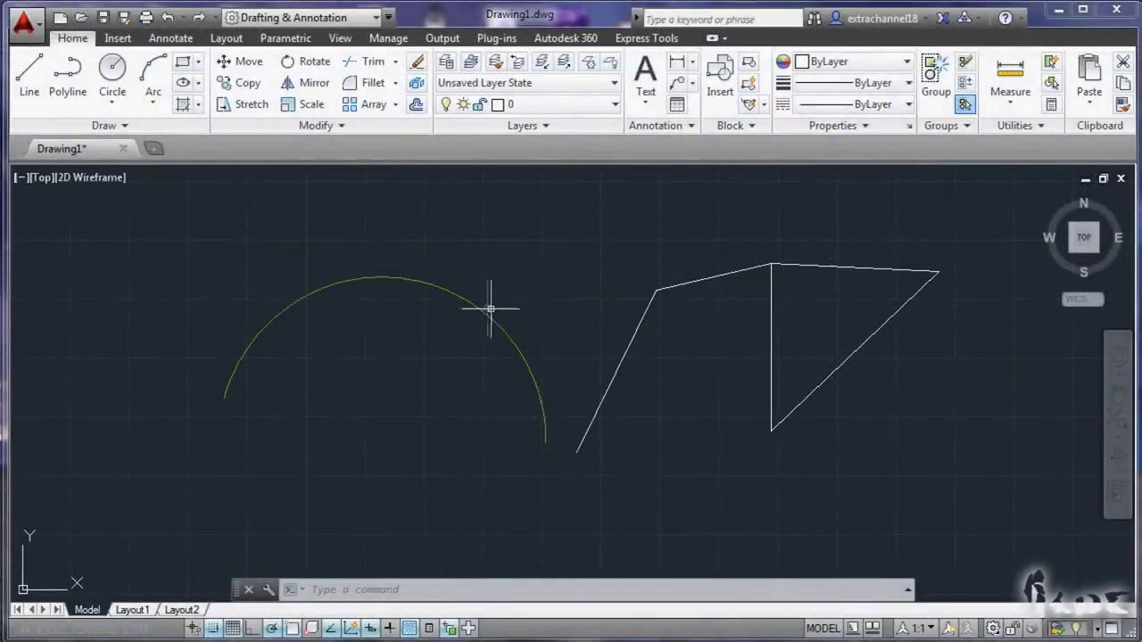
- Select the long slanted line alone and together with the adjoining short line, clearing the selection each time
{"action": "left_click", "coordinate": [630, 347]}
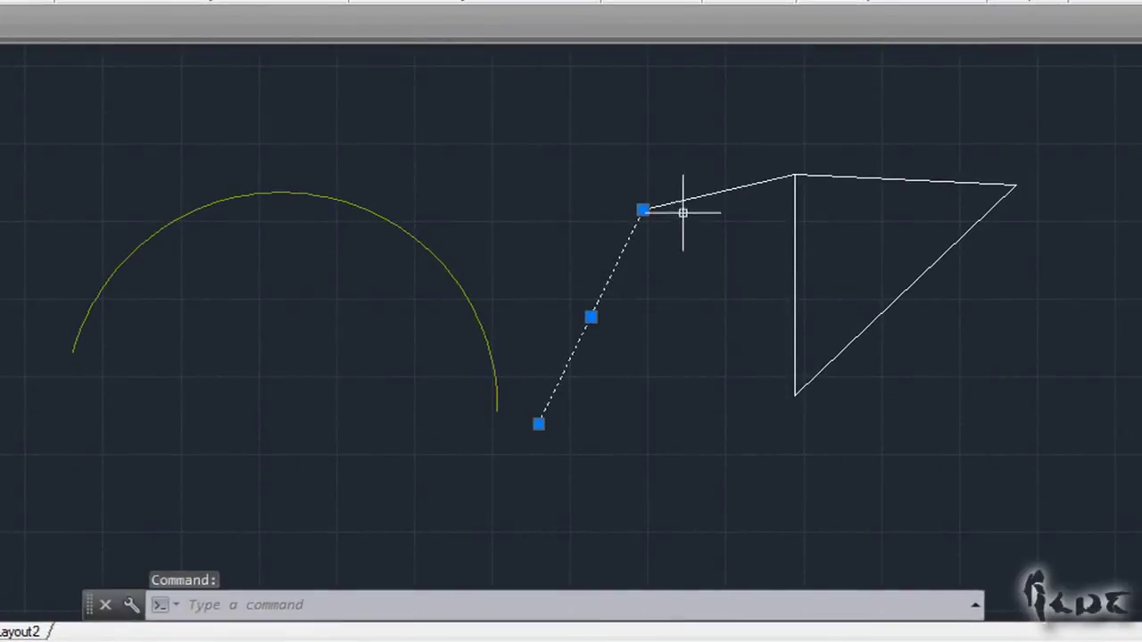
{"action": "key", "text": "Escape"}
{"action": "key", "text": "Escape"}
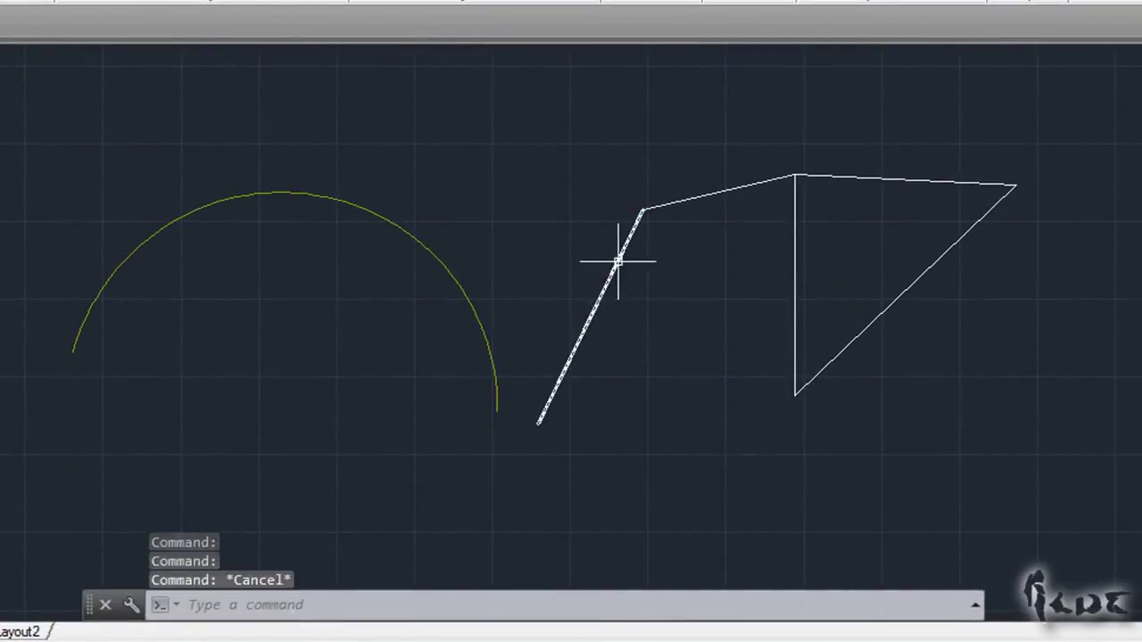
{"action": "left_click", "coordinate": [620, 258]}
{"action": "left_click", "coordinate": [713, 195]}
{"action": "key", "text": "Escape"}
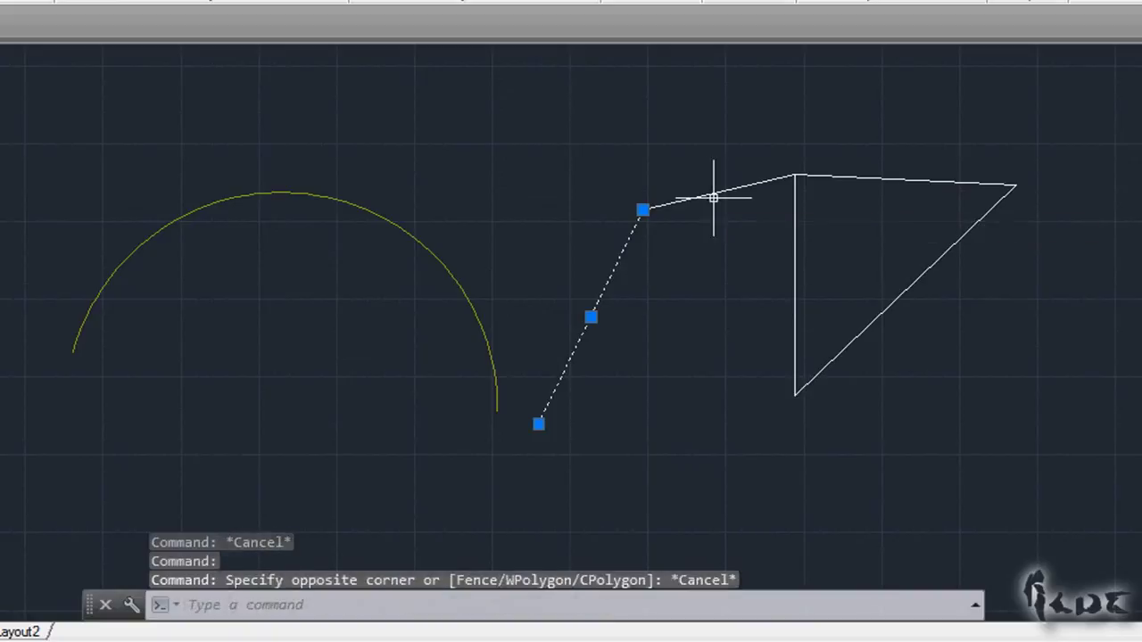
{"action": "left_click", "coordinate": [668, 206]}
{"action": "key", "text": "Escape"}
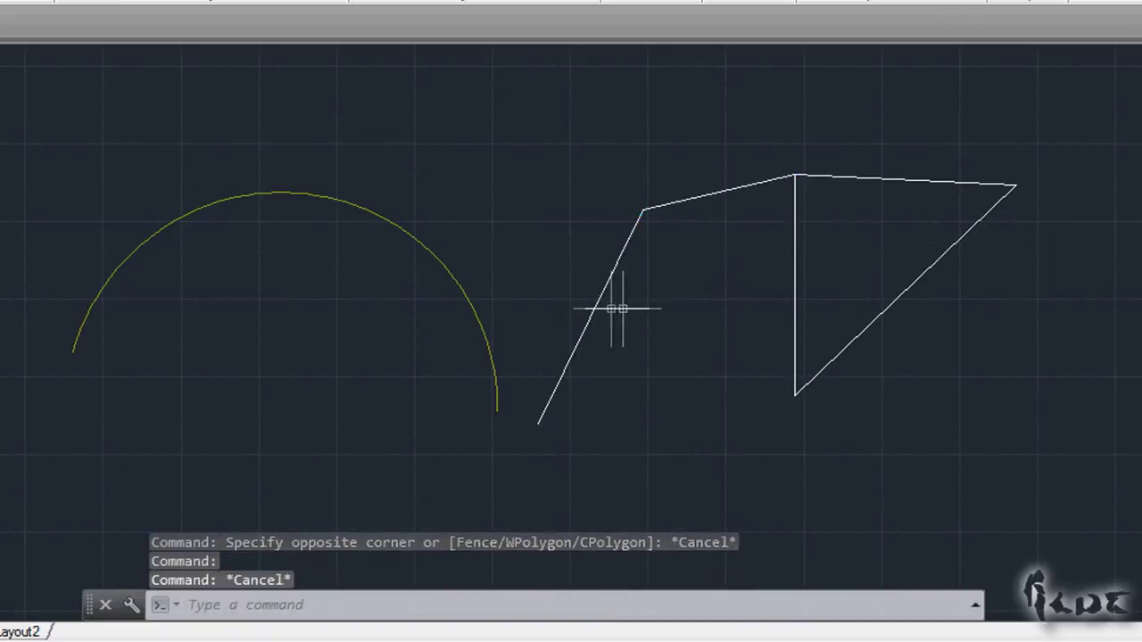
{"action": "left_click", "coordinate": [597, 306]}
{"action": "left_click", "coordinate": [671, 208]}
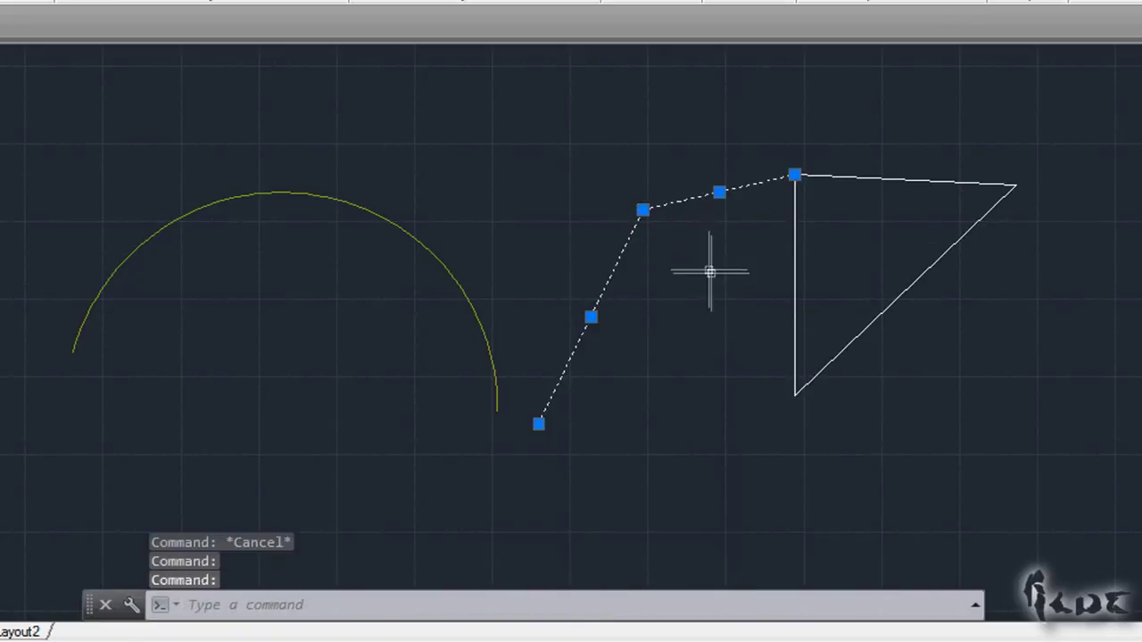
{"action": "key", "text": "Escape"}
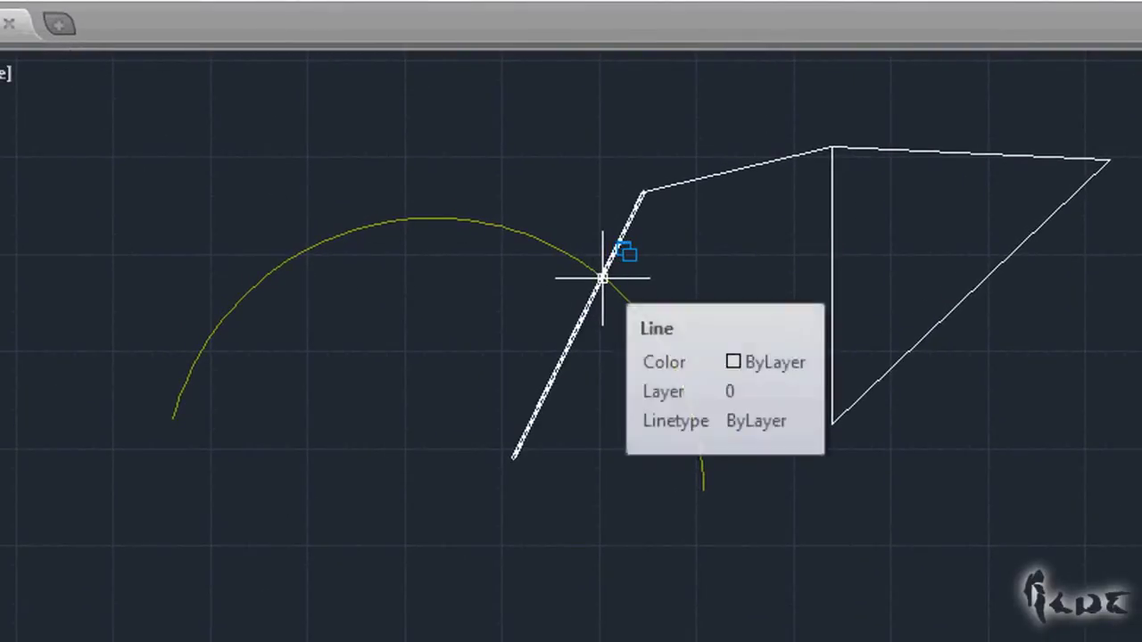
- Choose Line from the overlapping objects at the crossing of the slanted line and the arc, using selection cycling
{"action": "left_click", "coordinate": [603, 278]}
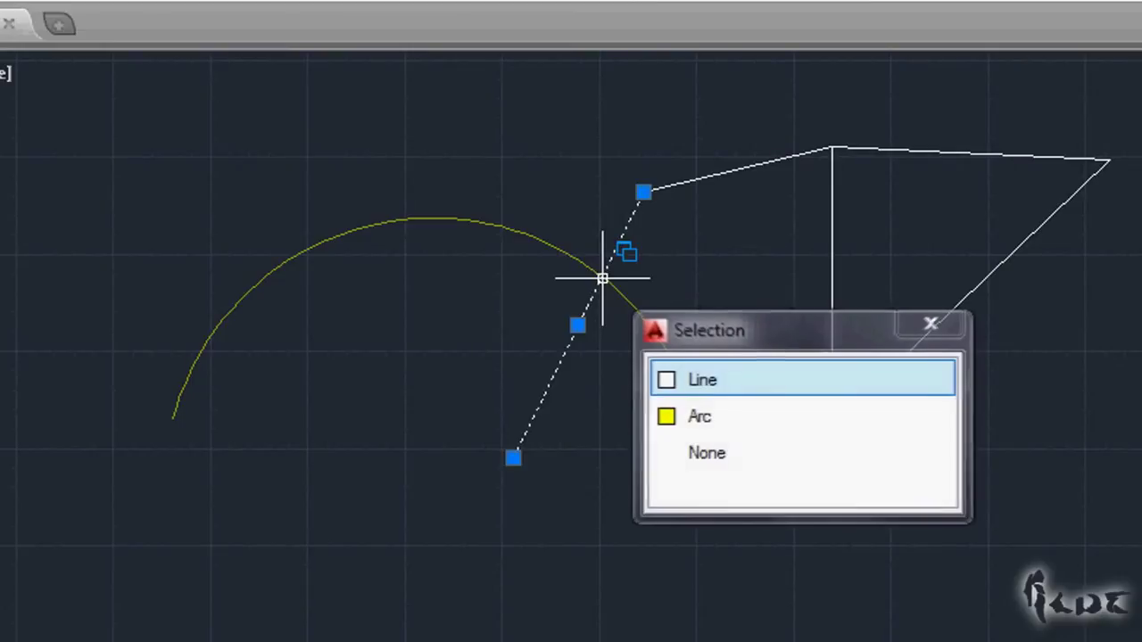
{"action": "left_click", "coordinate": [741, 384]}
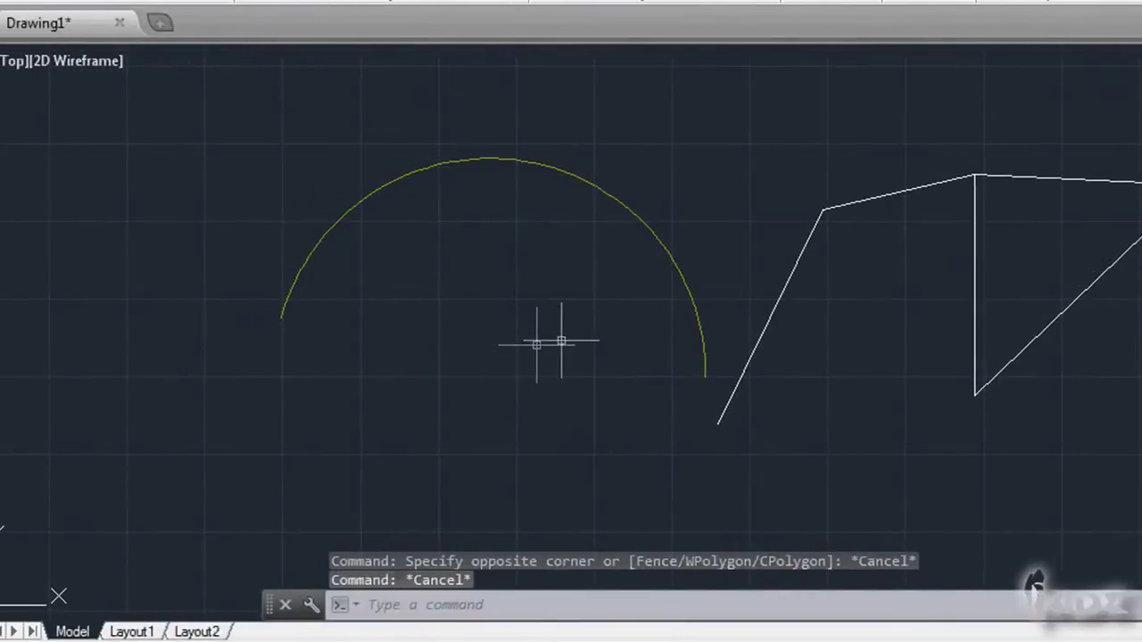
- Move the yellow arc by its center grip, away from the lines and up towards them again
{"action": "left_click", "coordinate": [568, 172]}
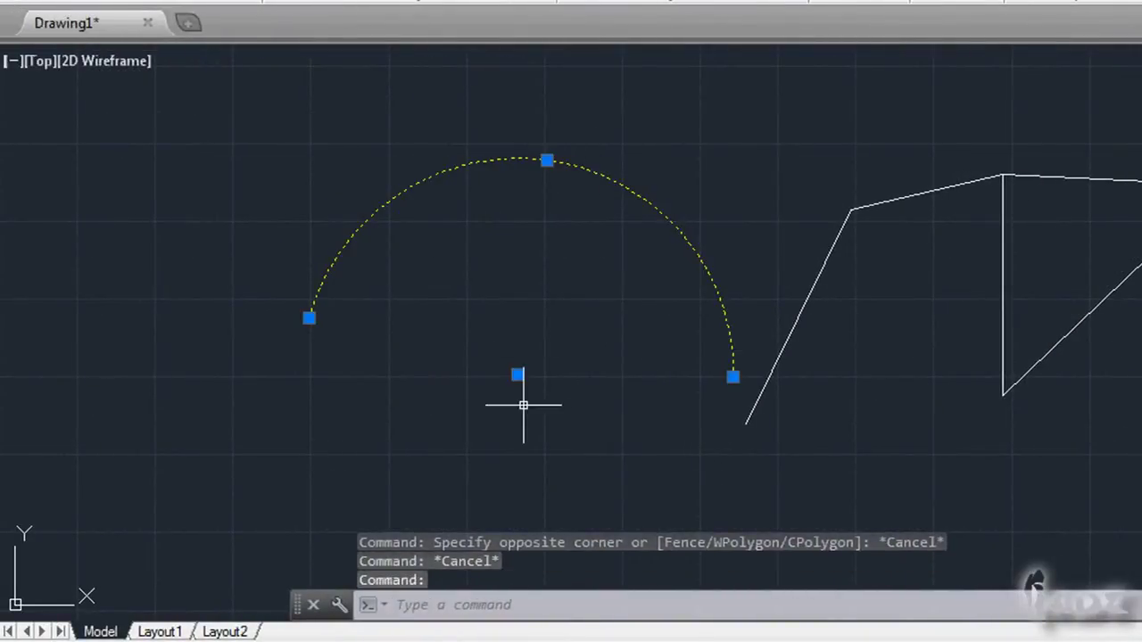
{"action": "left_click", "coordinate": [518, 375]}
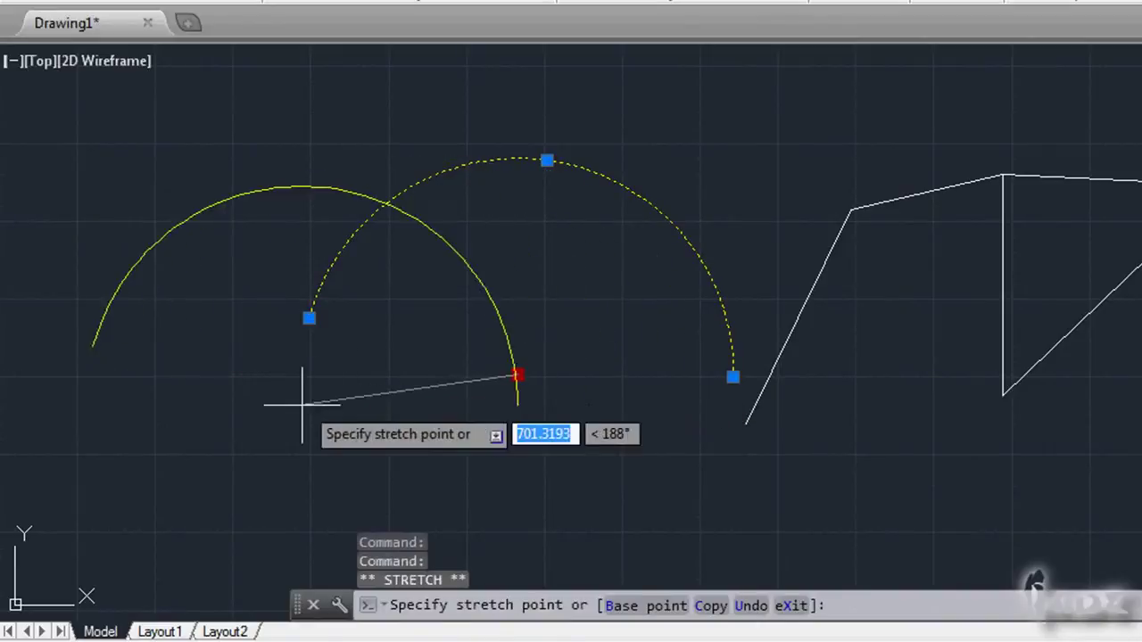
{"action": "left_click", "coordinate": [264, 441]}
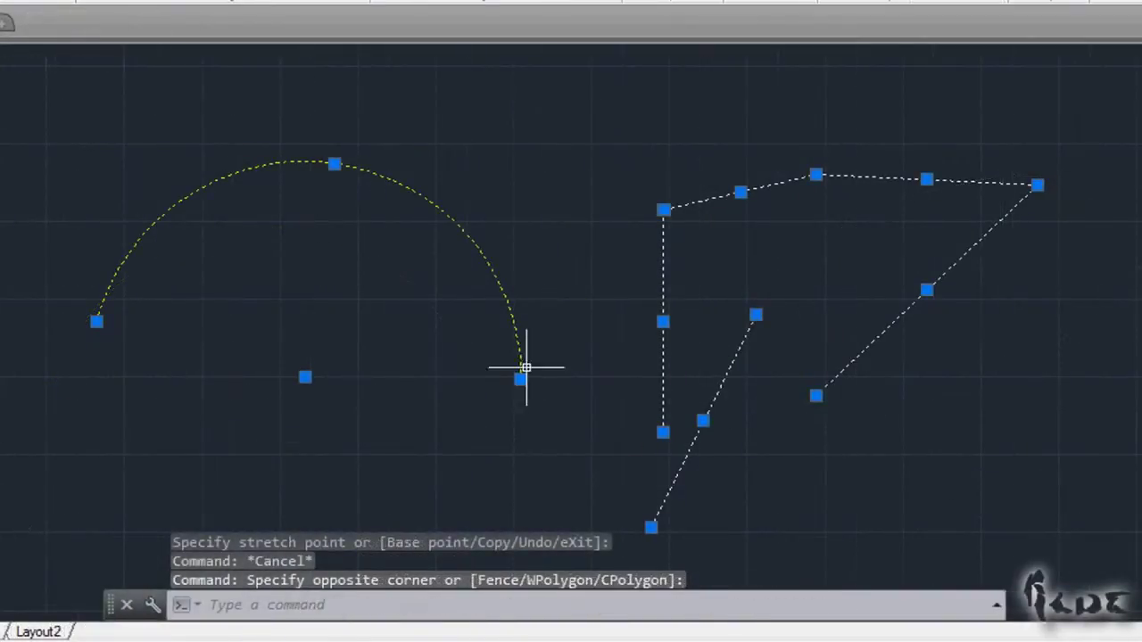
{"action": "left_click", "coordinate": [305, 378]}
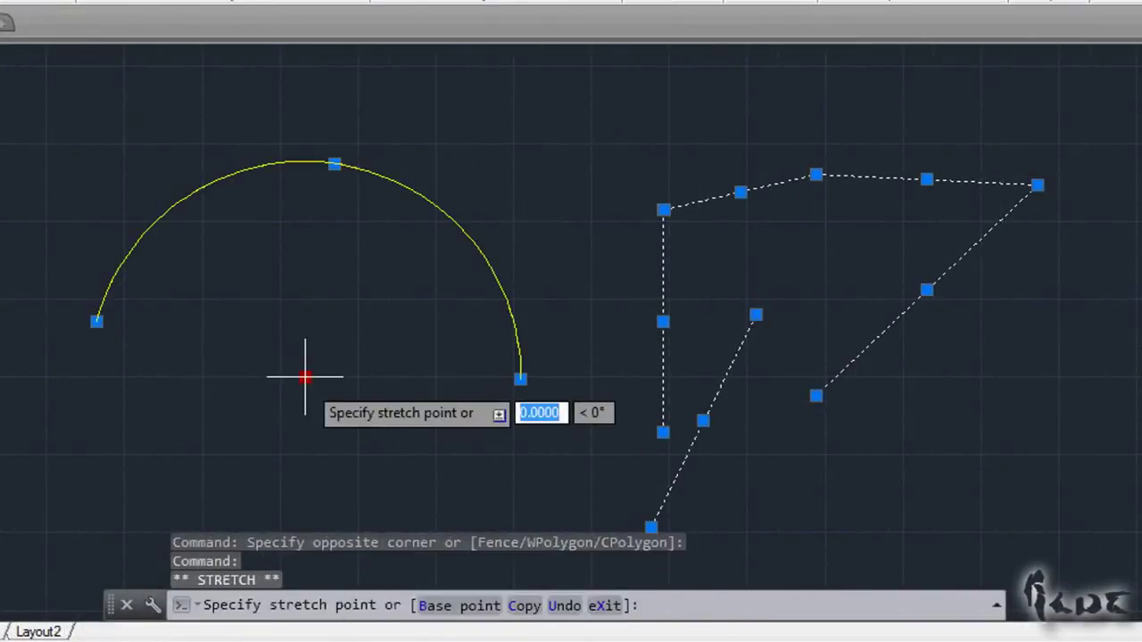
{"action": "left_click", "coordinate": [423, 284]}
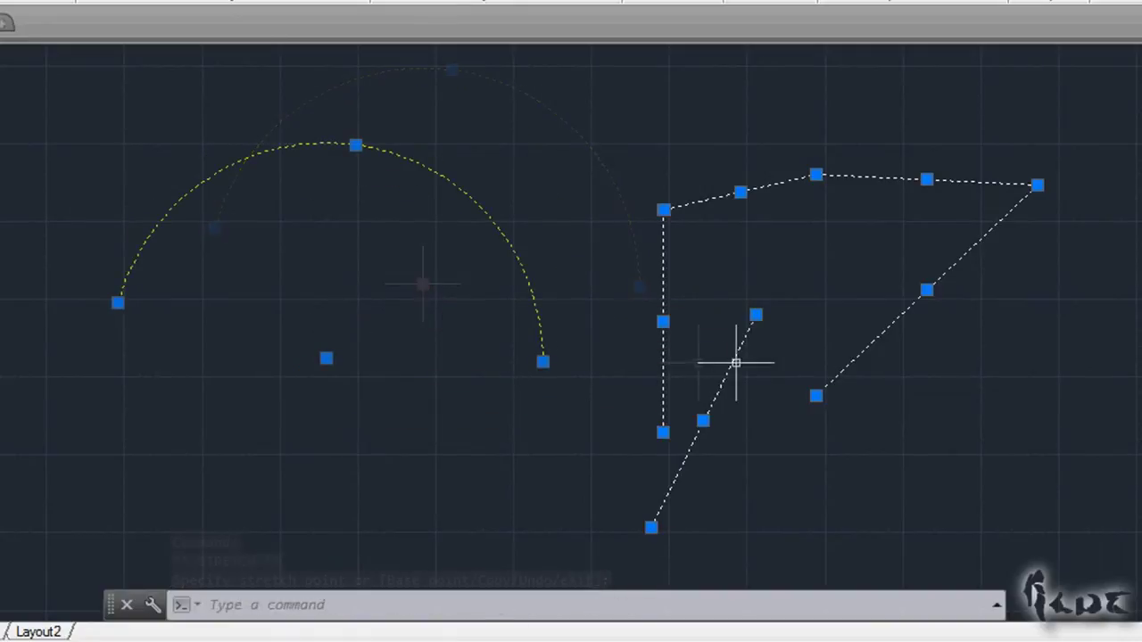
{"action": "left_click", "coordinate": [755, 314]}
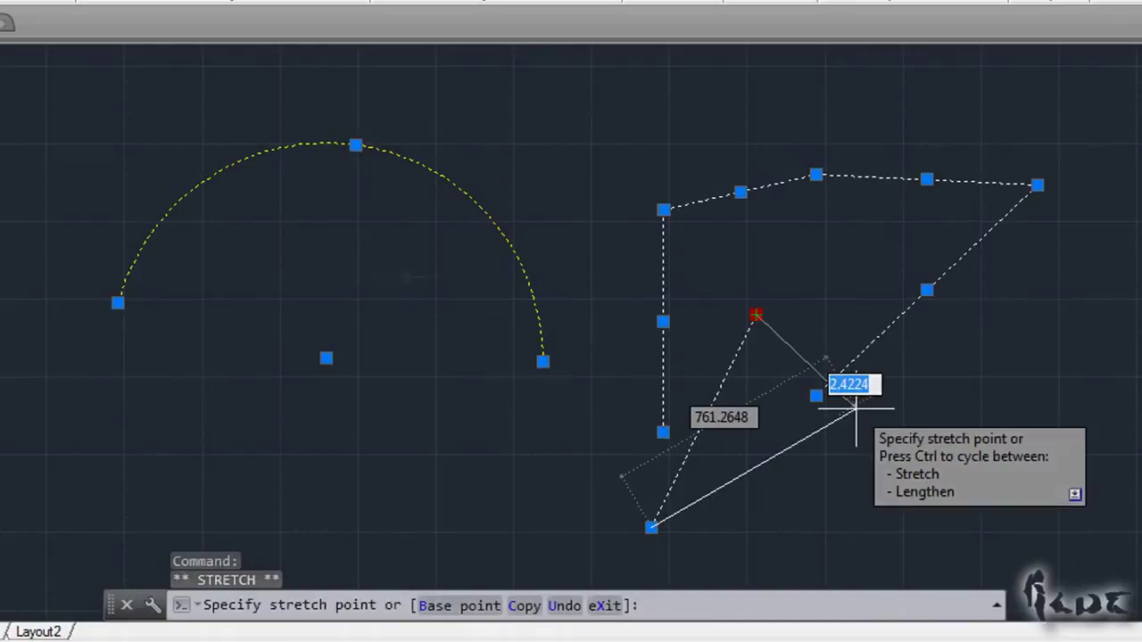
{"action": "key", "text": "Escape"}
{"action": "key", "text": "Escape"}
- Select only the yellow arc and stretch its right endpoint further around the curve
{"action": "left_click", "coordinate": [419, 166]}
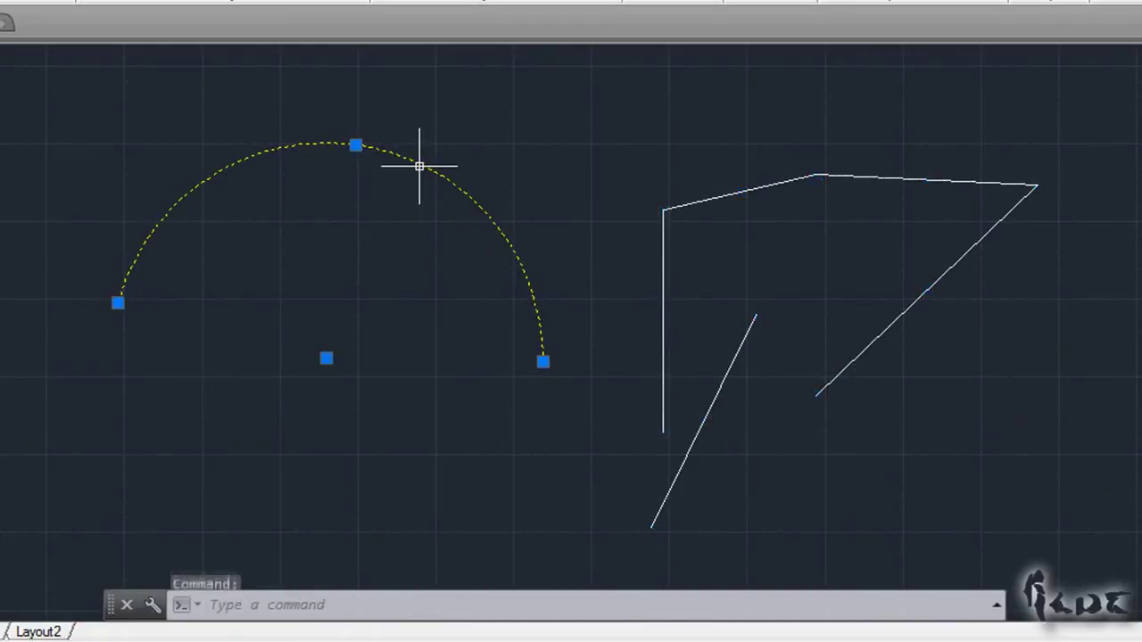
{"action": "left_click", "coordinate": [542, 362]}
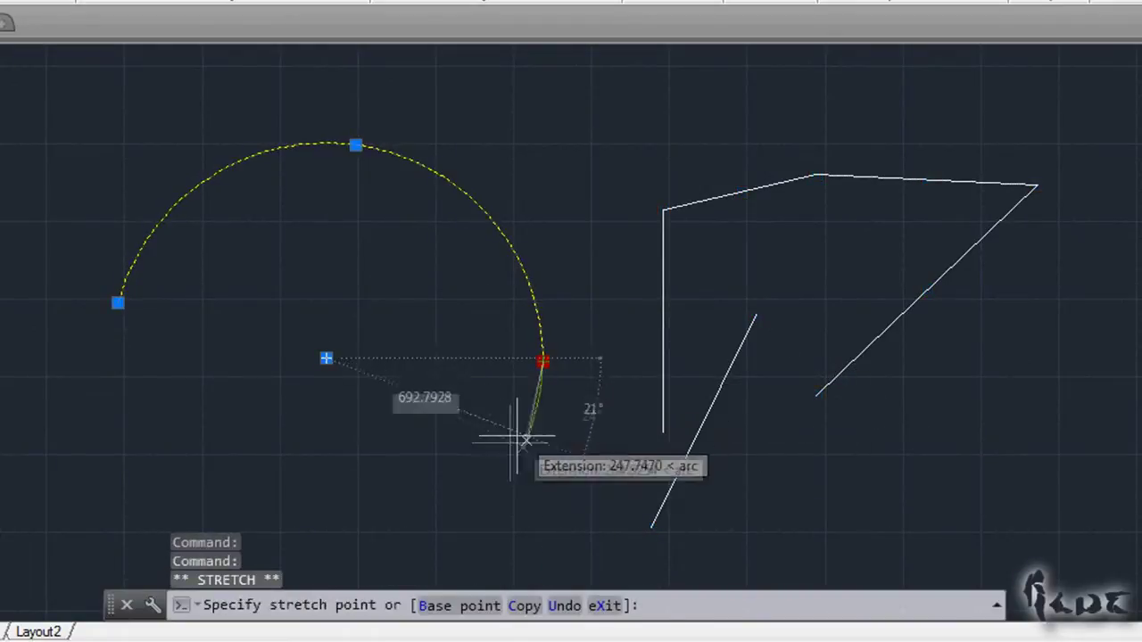
{"action": "left_click", "coordinate": [227, 449]}
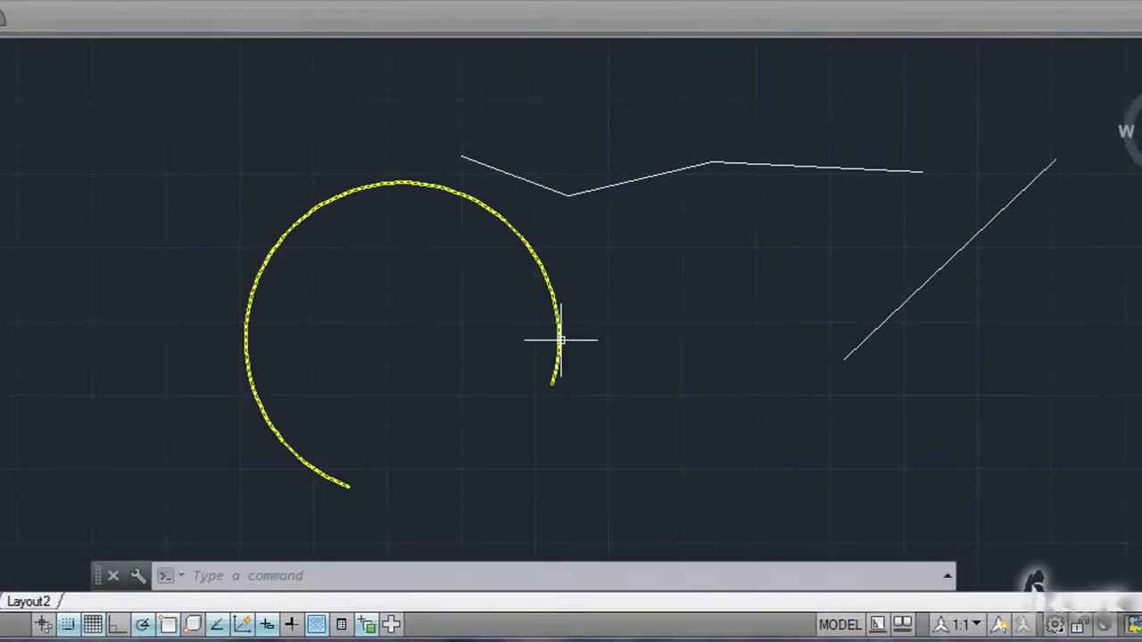
- Examine the grip options at the arc's endpoint and midpoint and at the ends of two of the joined lines
{"action": "left_click", "coordinate": [560, 340]}
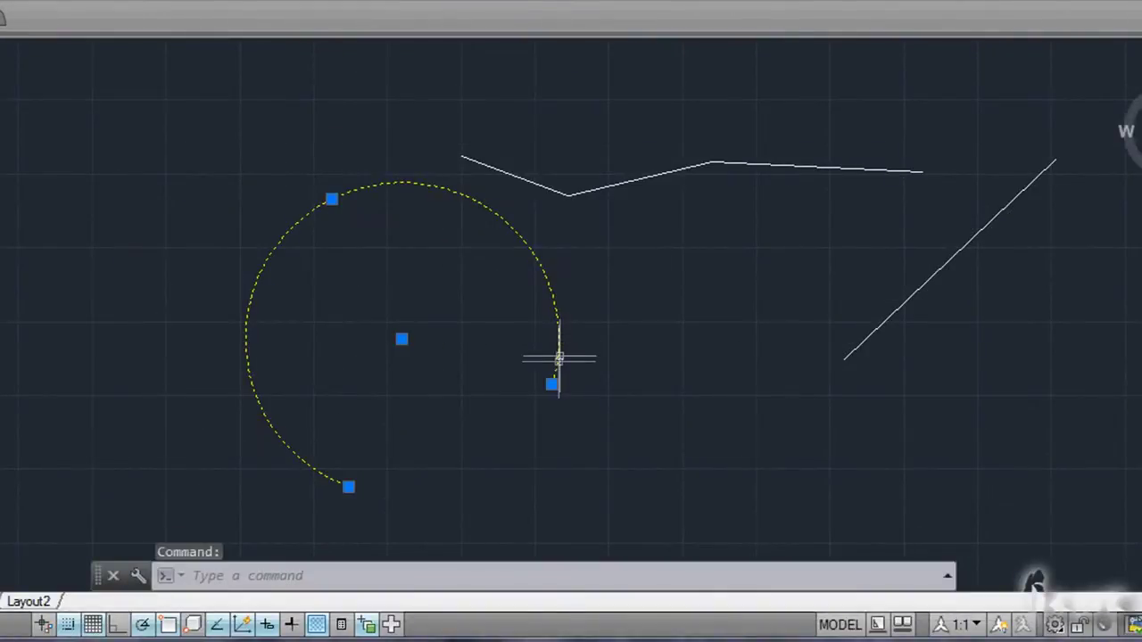
{"action": "mouse_move", "coordinate": [553, 385]}
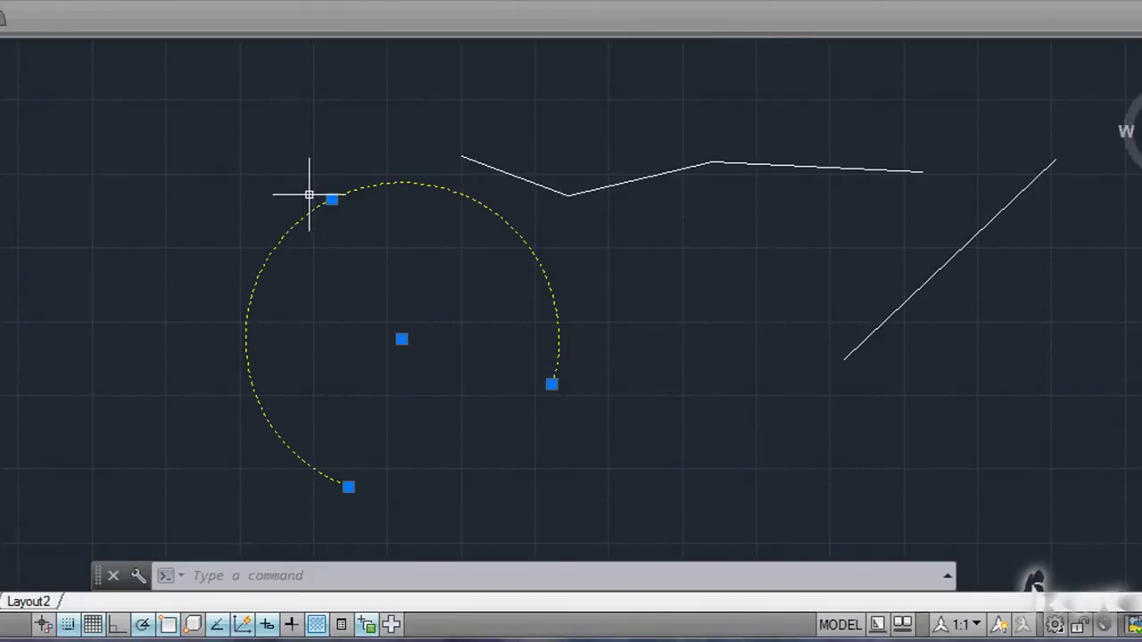
{"action": "mouse_move", "coordinate": [331, 199]}
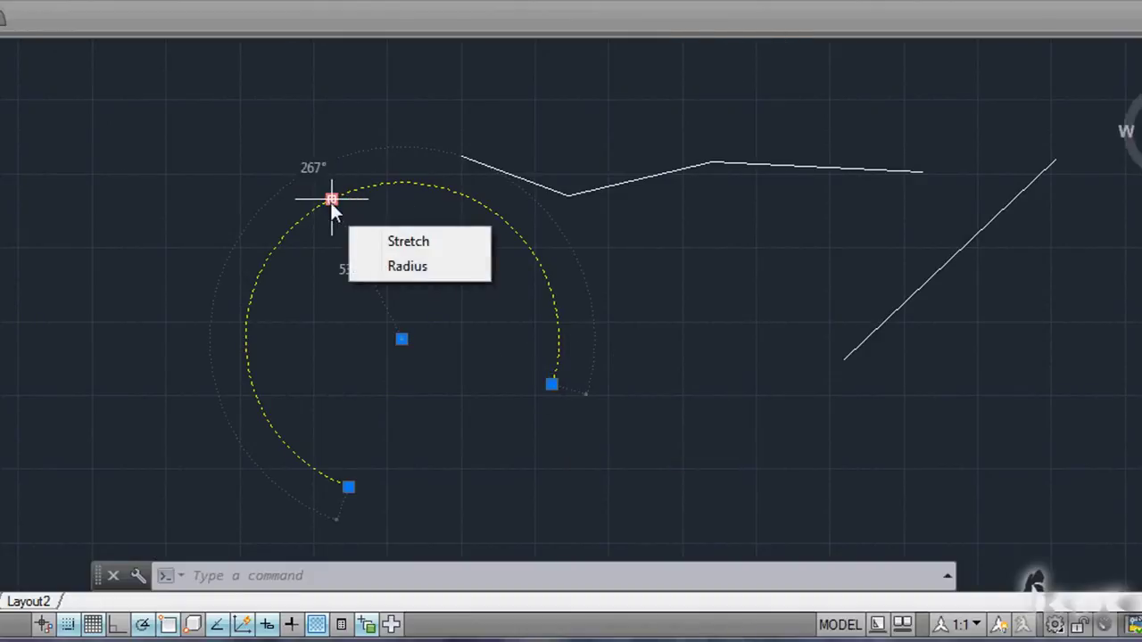
{"action": "left_click", "coordinate": [641, 189]}
{"action": "key", "text": "Escape"}
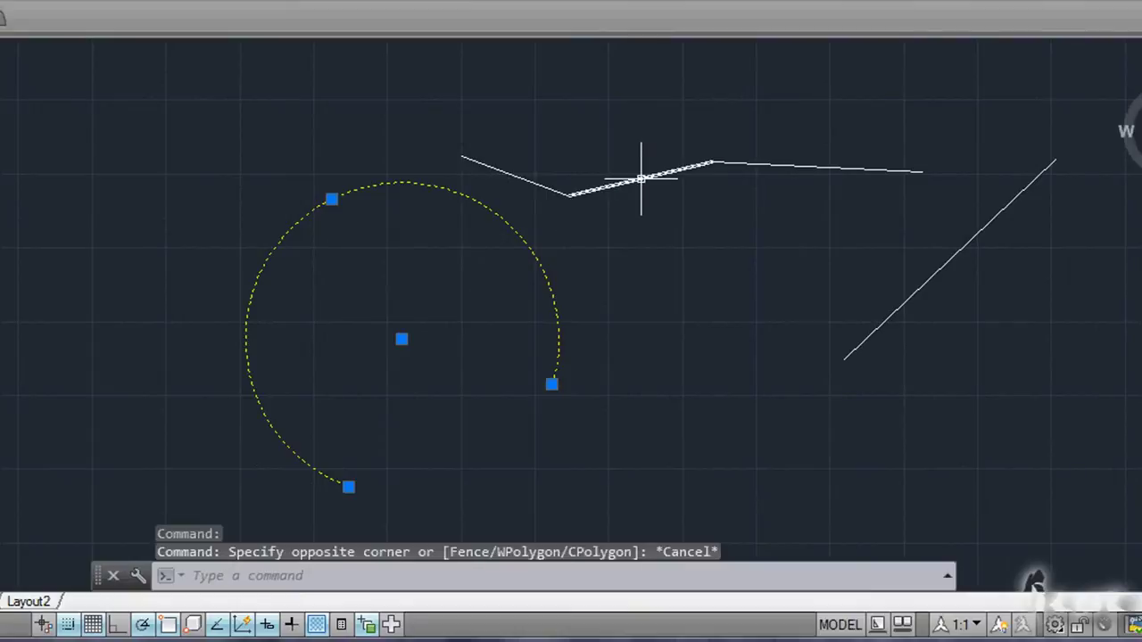
{"action": "left_click", "coordinate": [641, 180]}
{"action": "mouse_move", "coordinate": [711, 164]}
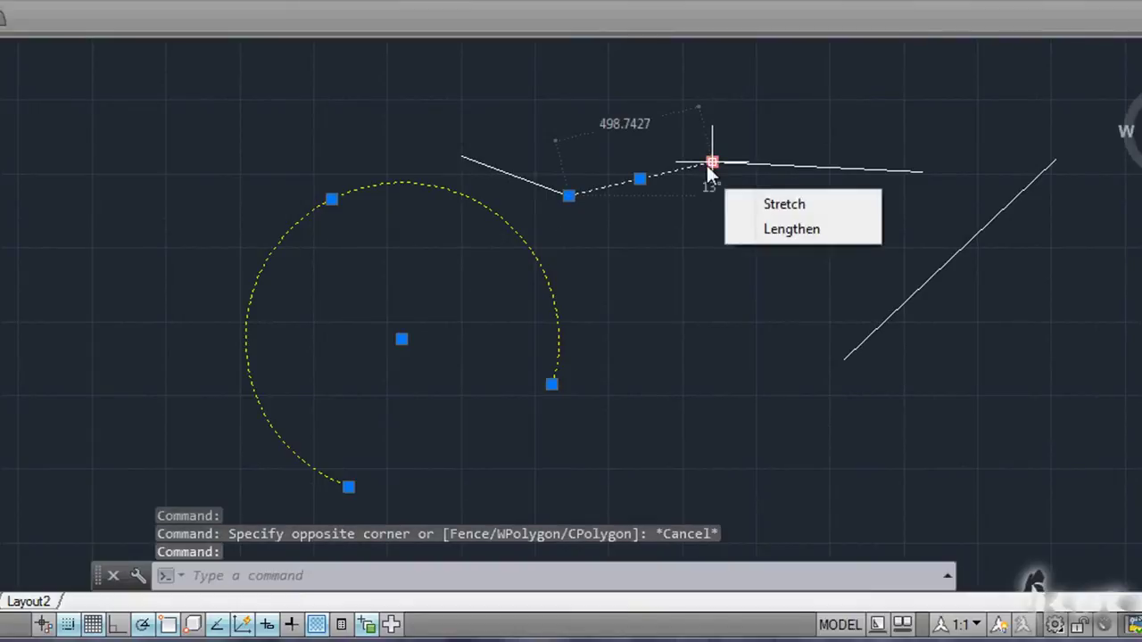
{"action": "left_click", "coordinate": [887, 171]}
{"action": "key", "text": "Escape"}
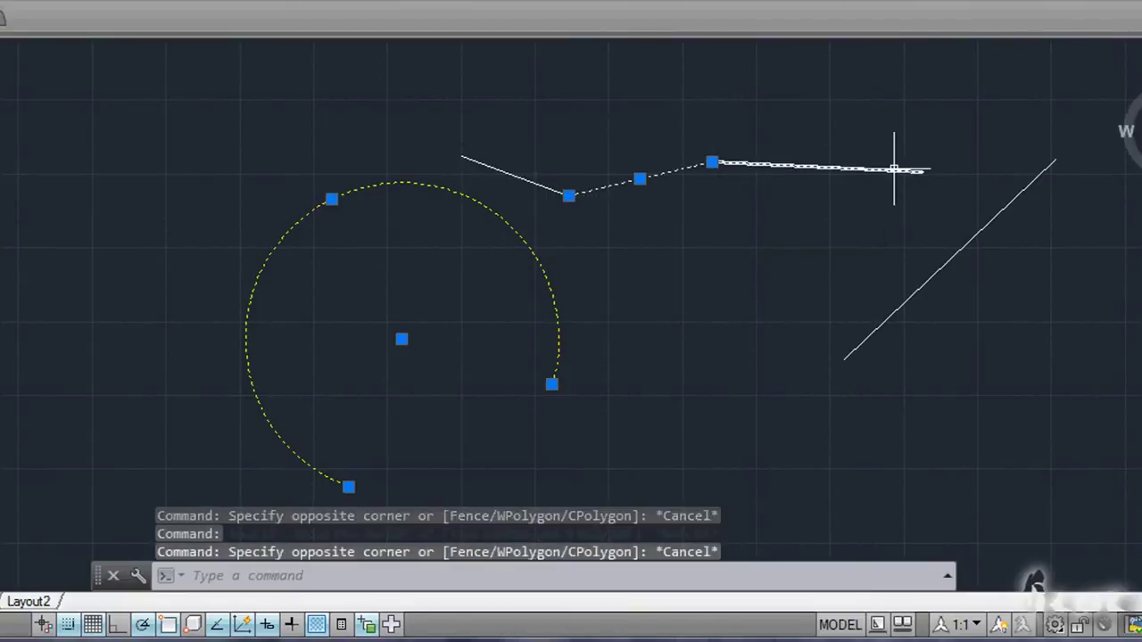
{"action": "left_click", "coordinate": [893, 169]}
{"action": "mouse_move", "coordinate": [923, 173]}
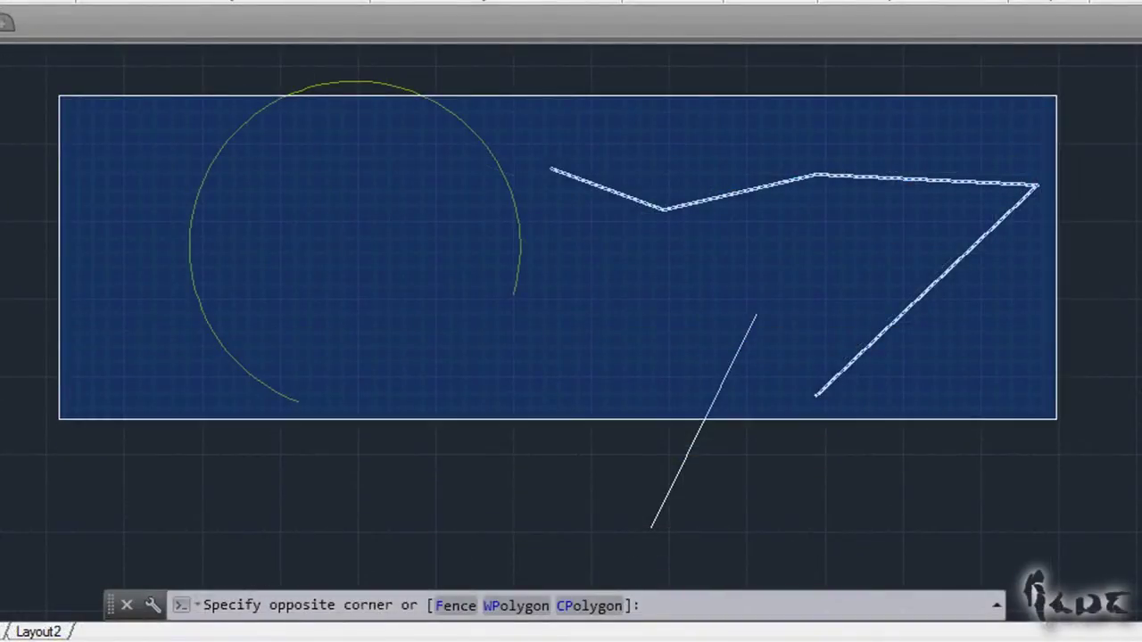
- Select the four joined lines with a window, add the arc to the selection, and undo the last scaling
{"action": "left_click", "coordinate": [1056, 418]}
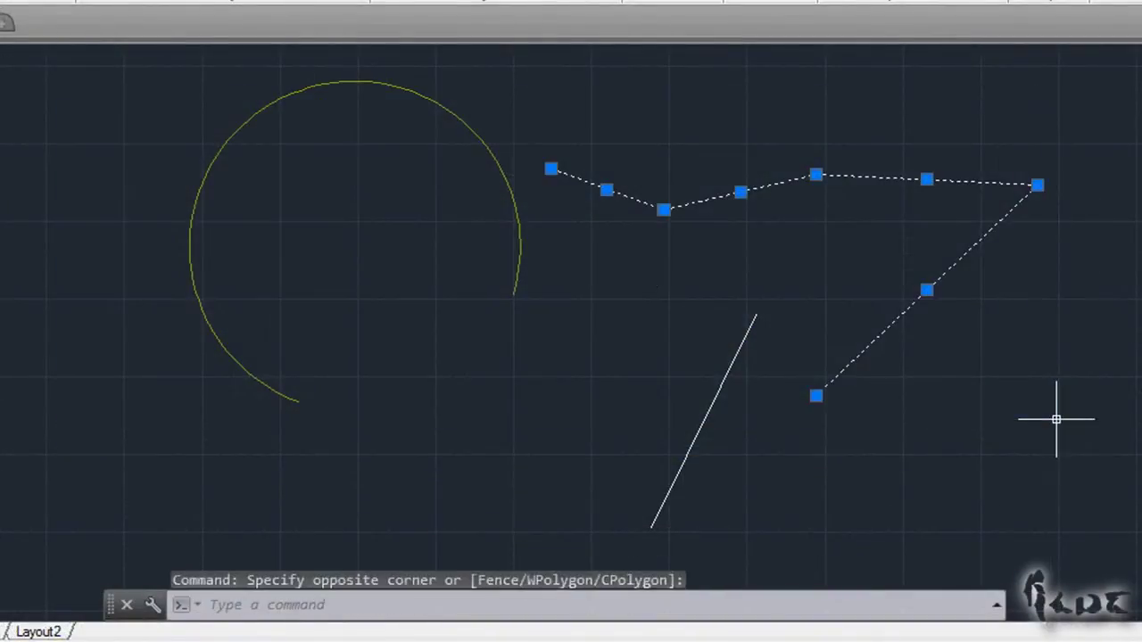
{"action": "left_click", "coordinate": [466, 123]}
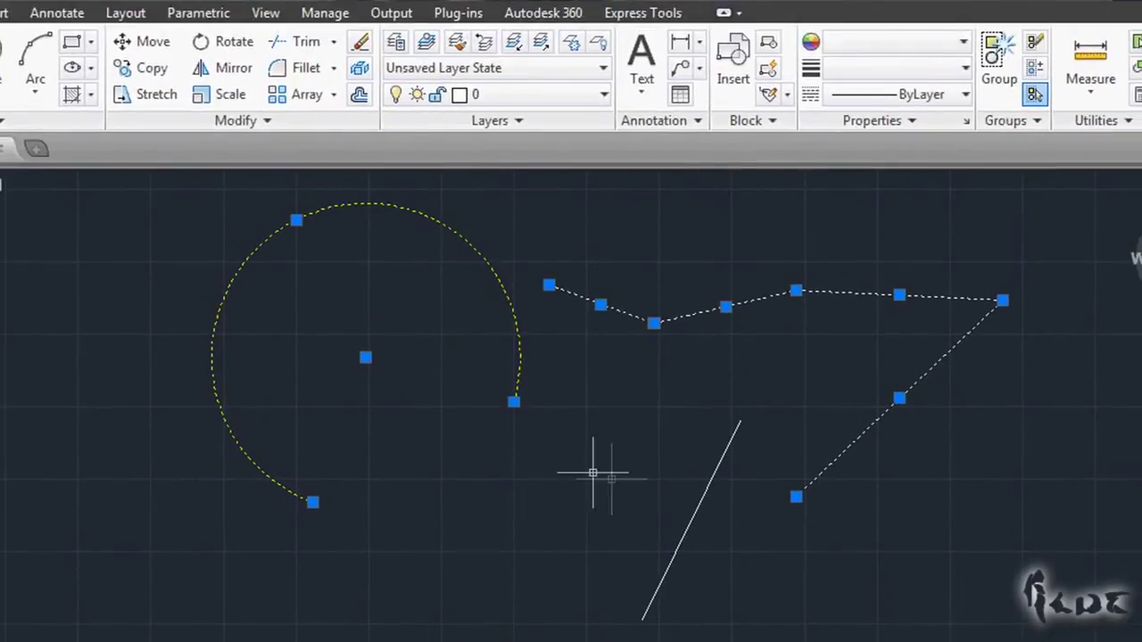
{"action": "key", "text": "ctrl+z"}
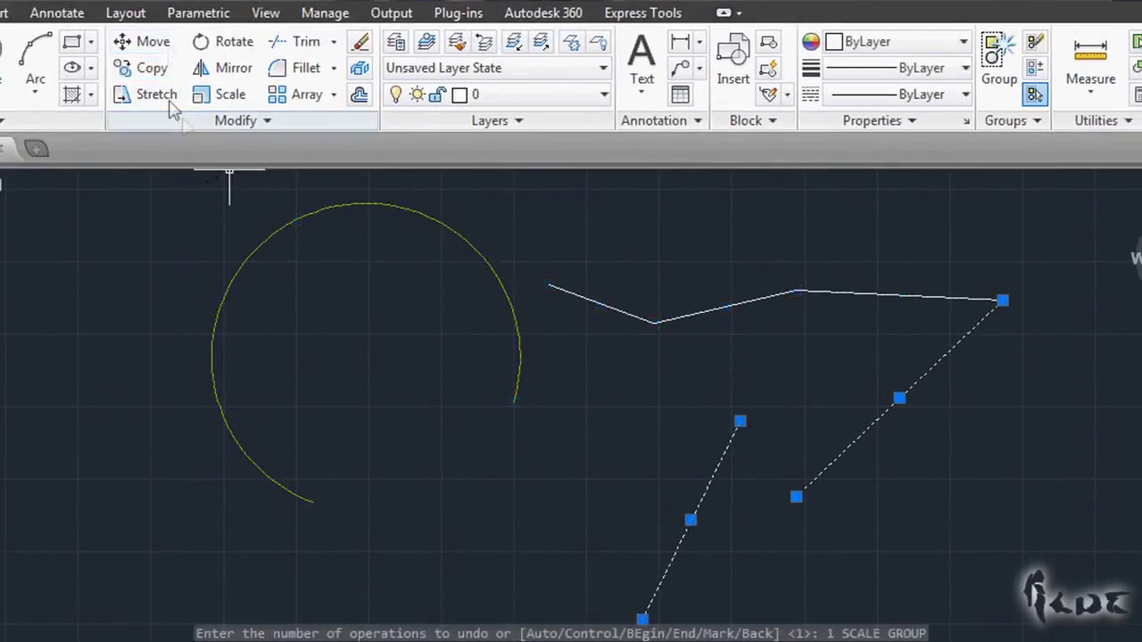
- Move the two selected slanted lines with the Move command, taking the right line's lower endpoint as base point
{"action": "left_click", "coordinate": [151, 43]}
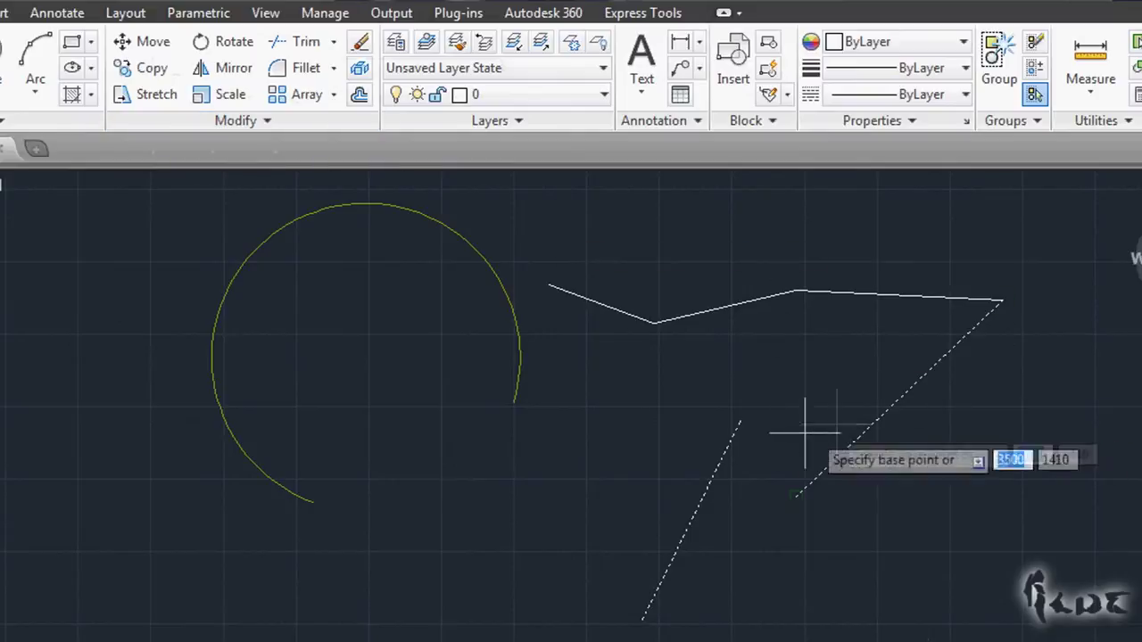
{"action": "left_click", "coordinate": [797, 495]}
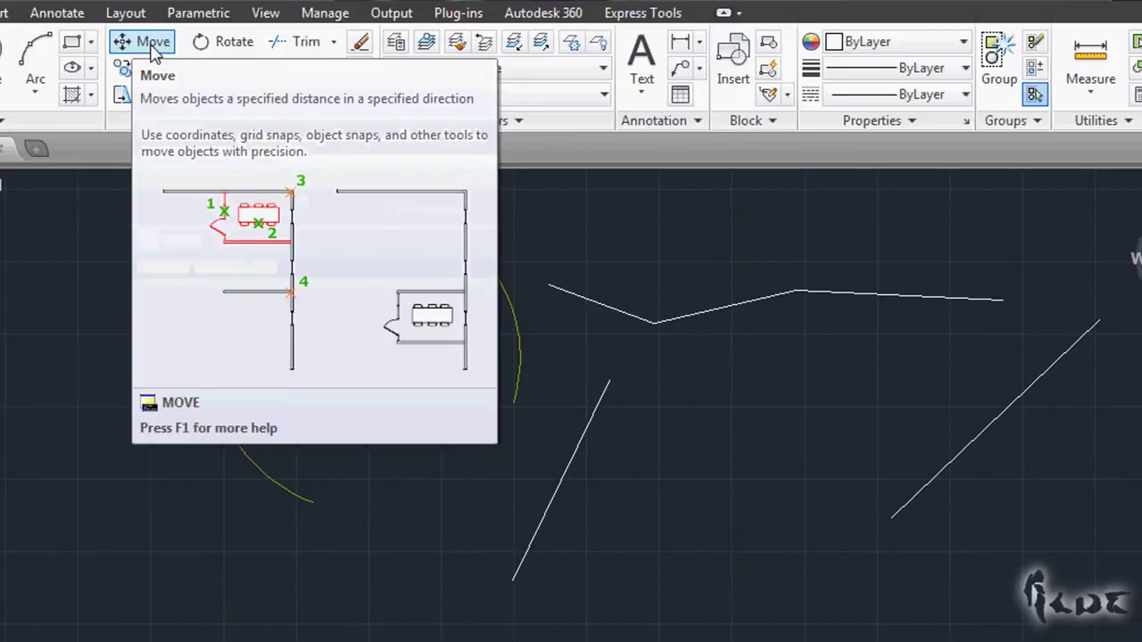
- Move the yellow arc and the slanted line beside it down and to the left, using the arc's right endpoint as base point
{"action": "left_click", "coordinate": [151, 44]}
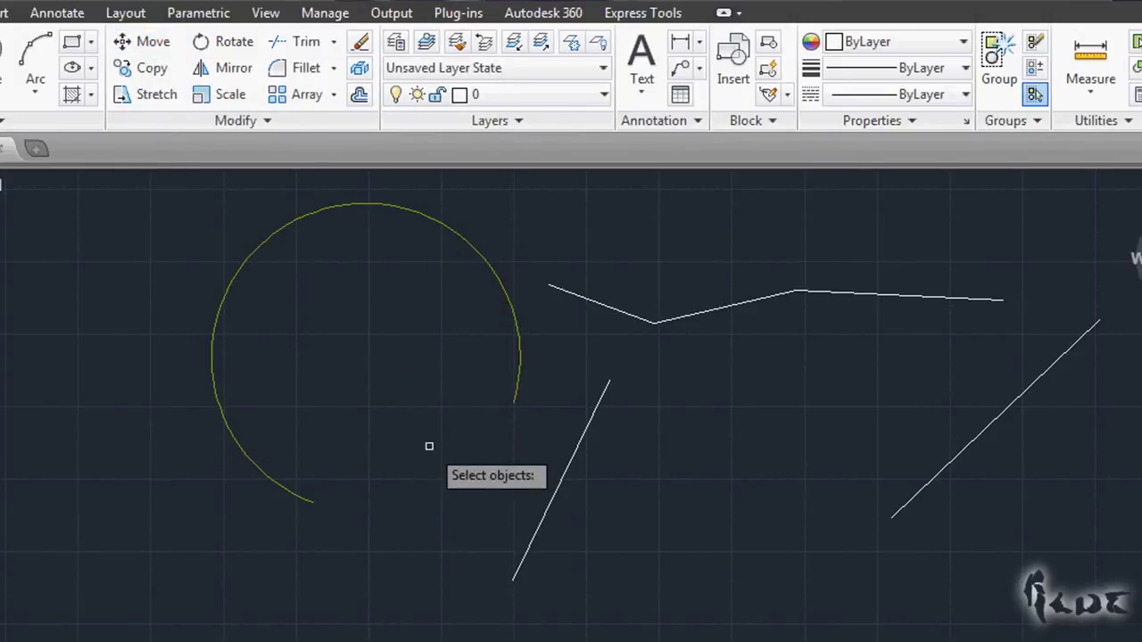
{"action": "left_click", "coordinate": [518, 381]}
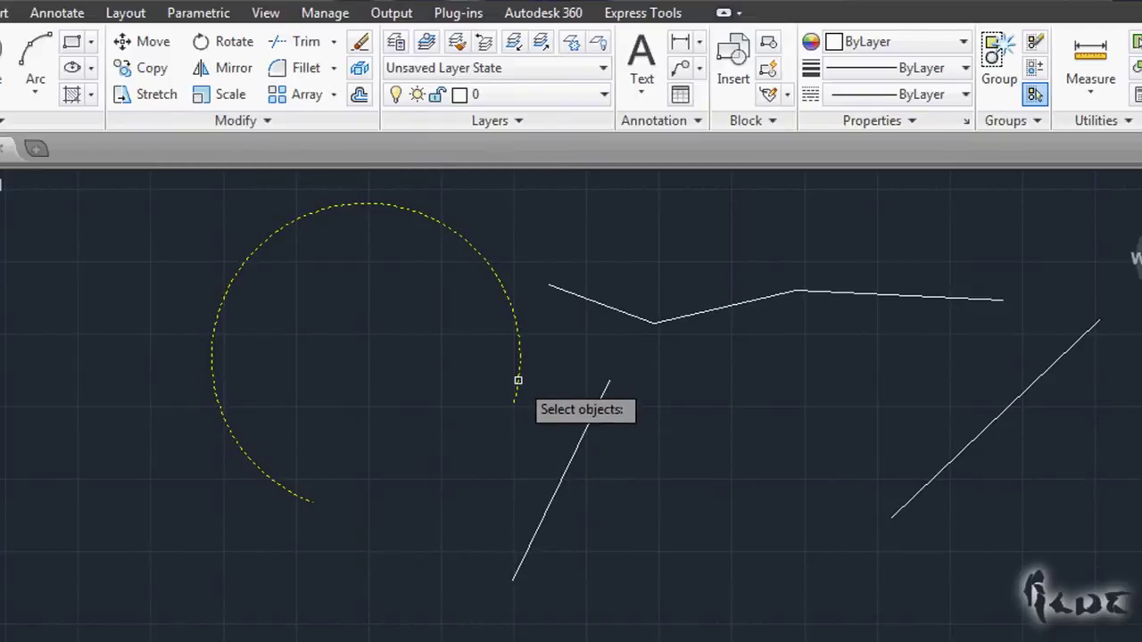
{"action": "left_click", "coordinate": [578, 447]}
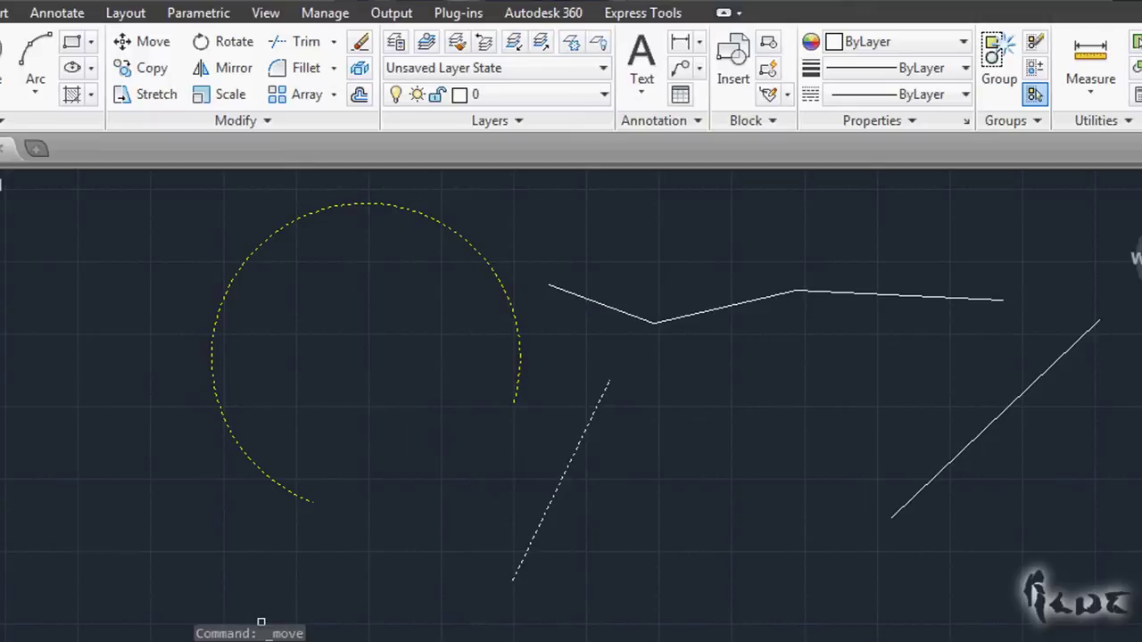
{"action": "key", "text": "Return"}
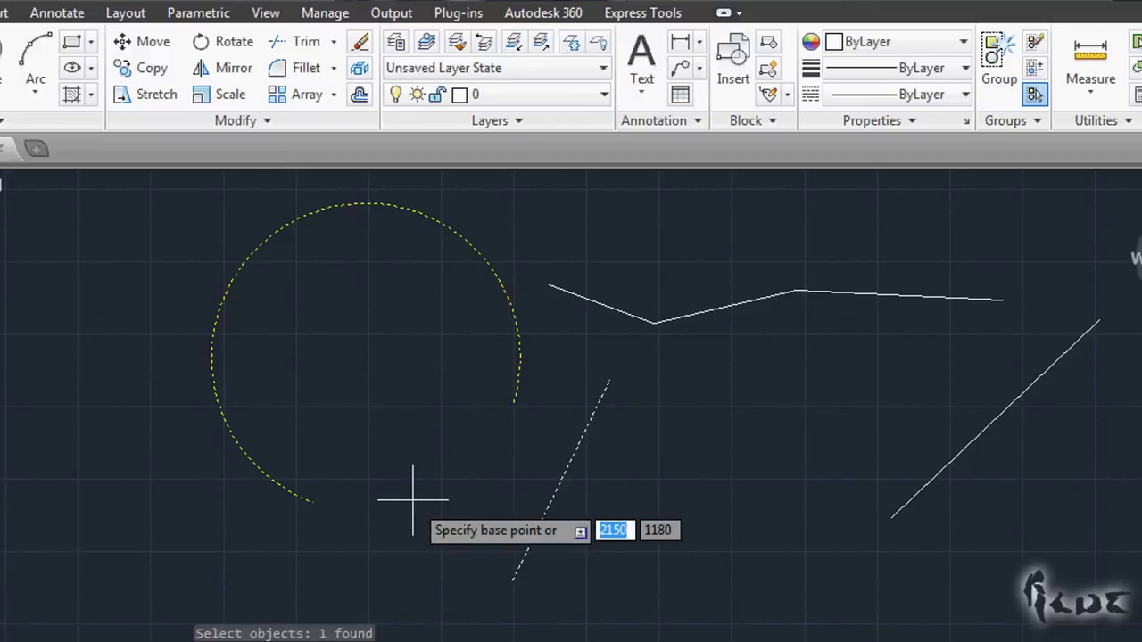
{"action": "left_click", "coordinate": [513, 401]}
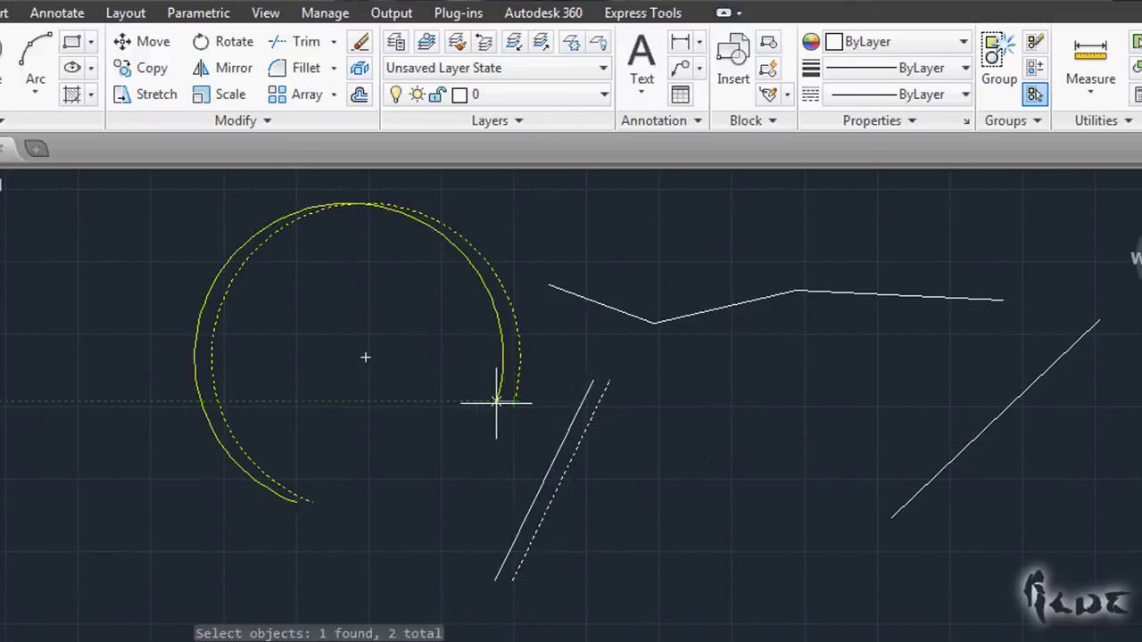
{"action": "left_click", "coordinate": [355, 429]}
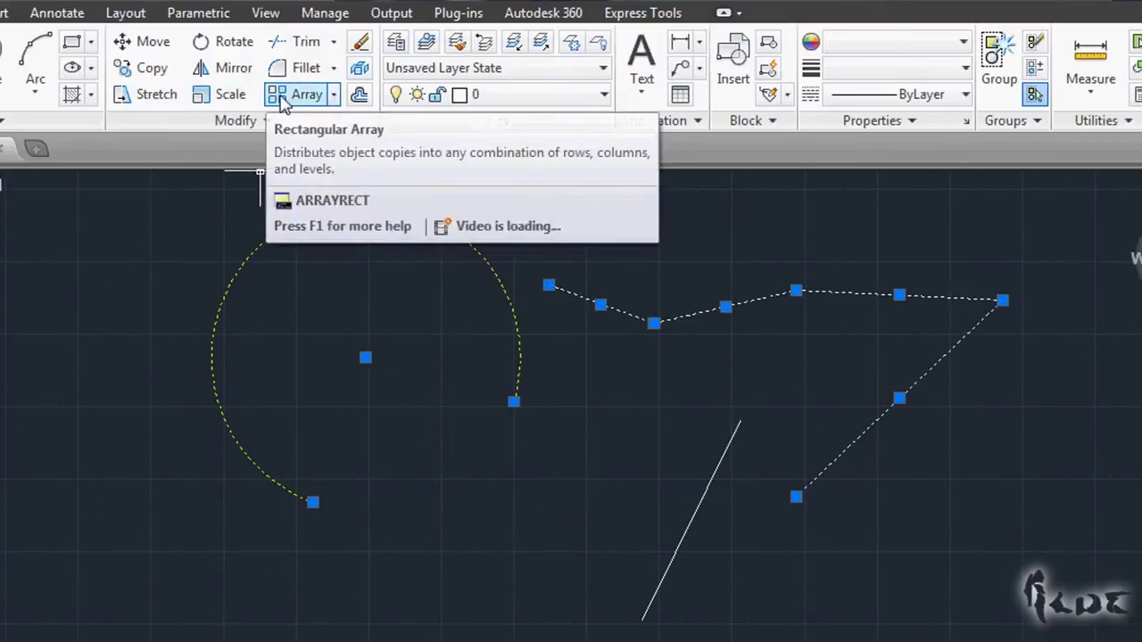
{"action": "left_click", "coordinate": [234, 98]}
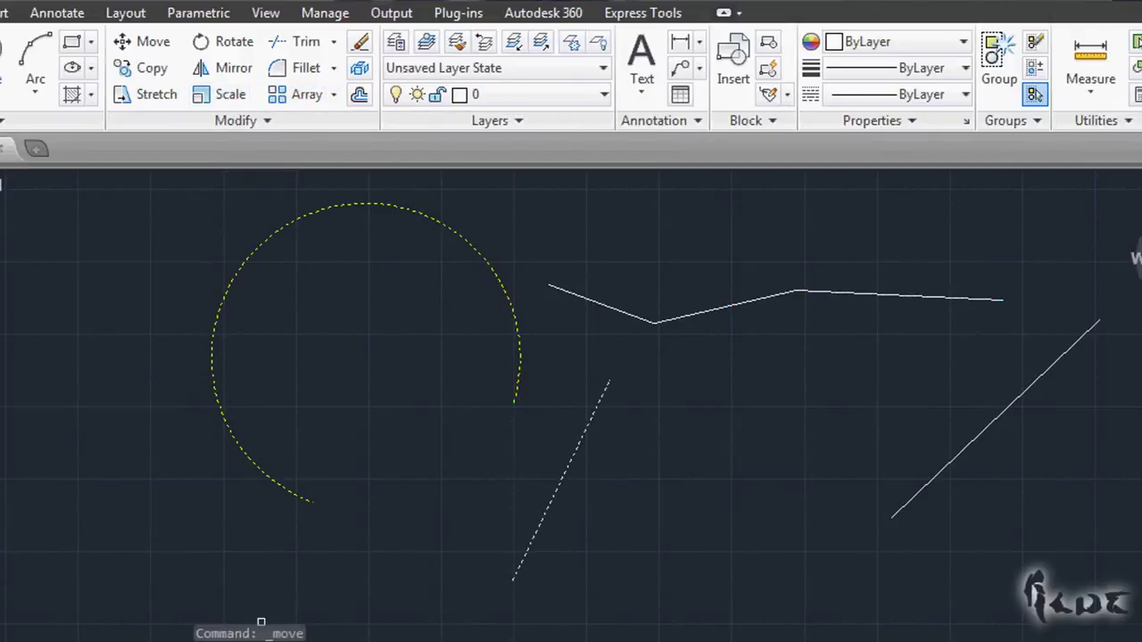
{"action": "key", "text": "Return"}
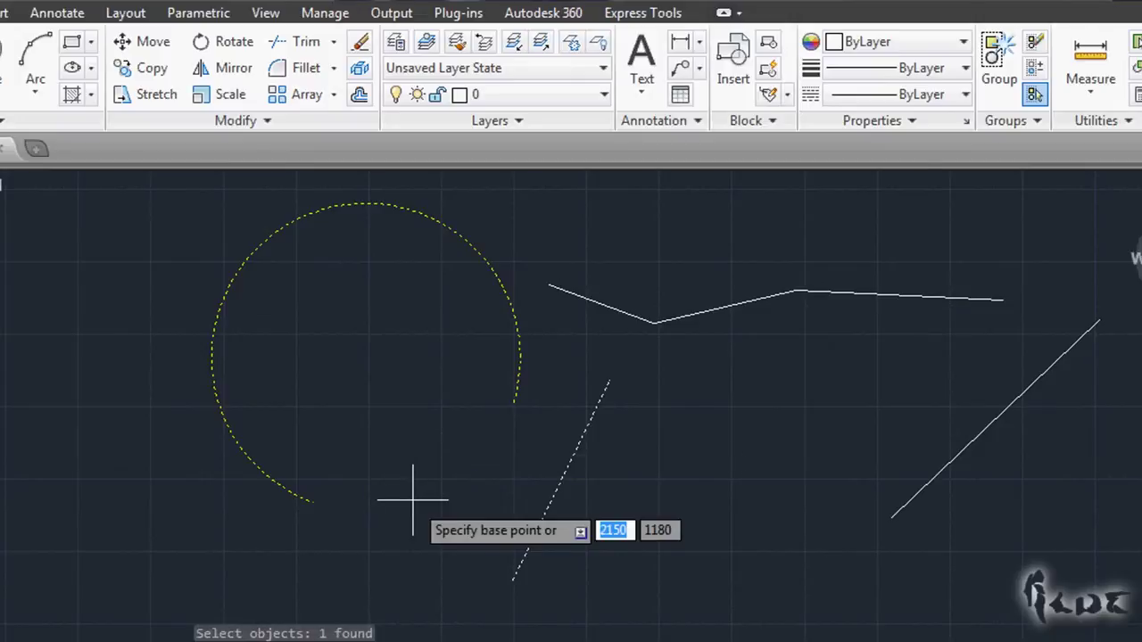
{"action": "left_click", "coordinate": [515, 401]}
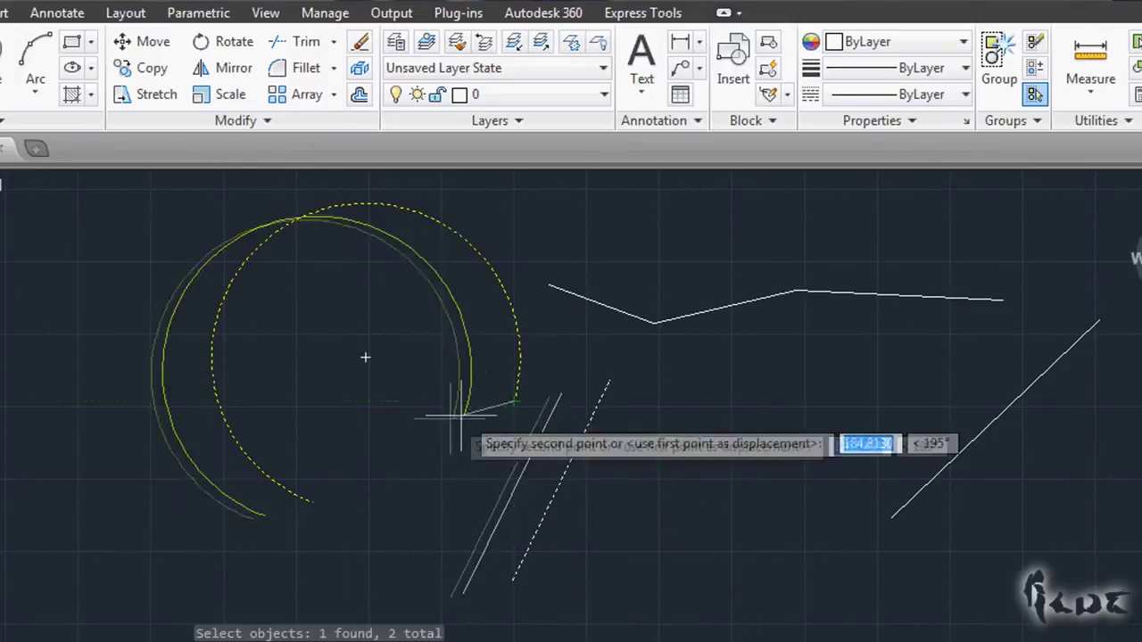
{"action": "left_click", "coordinate": [355, 429]}
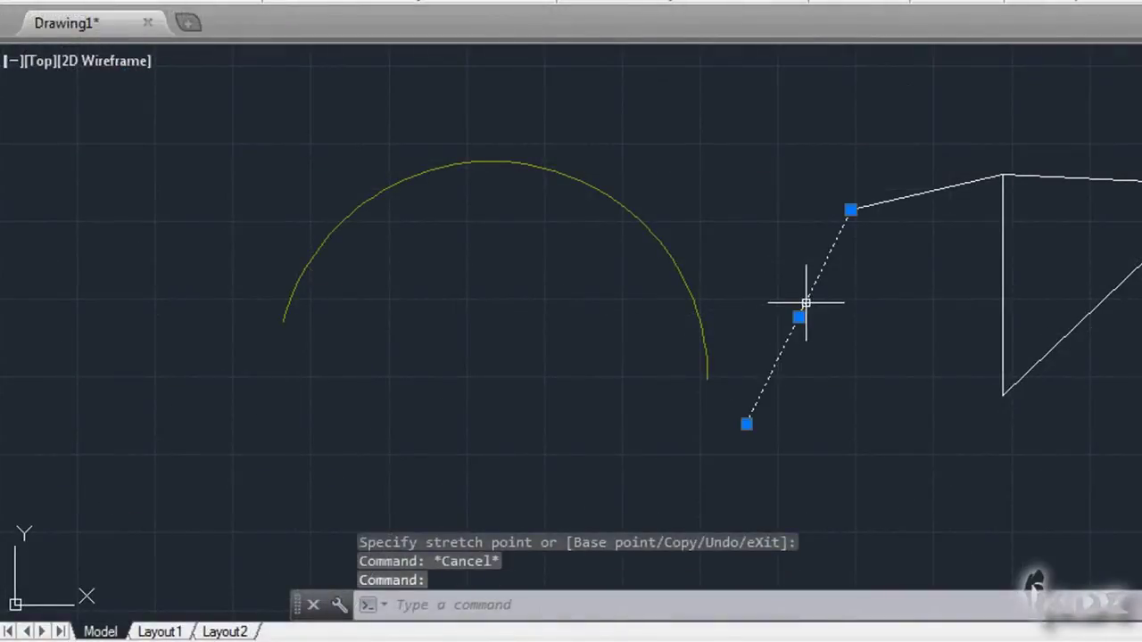
- Erase the slanted line beside the arc and clear the remaining selection
{"action": "left_click", "coordinate": [798, 316]}
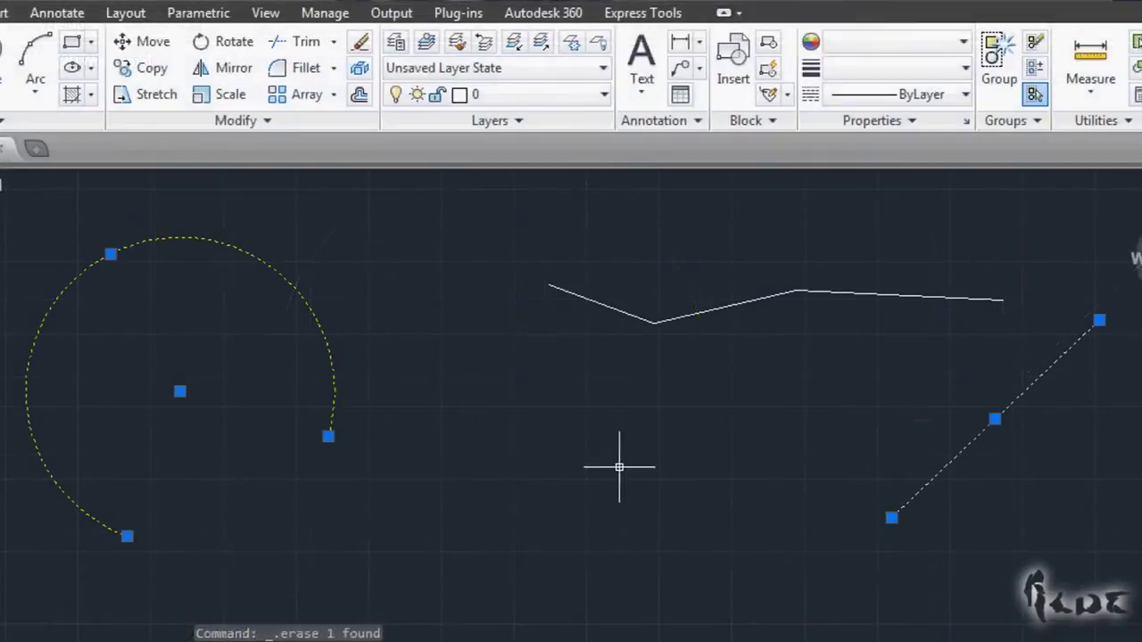
{"action": "key", "text": "Escape"}
- Copy the three joined lines to the clipboard and paste them below and to the left of the originals
{"action": "left_click", "coordinate": [592, 303]}
{"action": "left_click", "coordinate": [673, 197]}
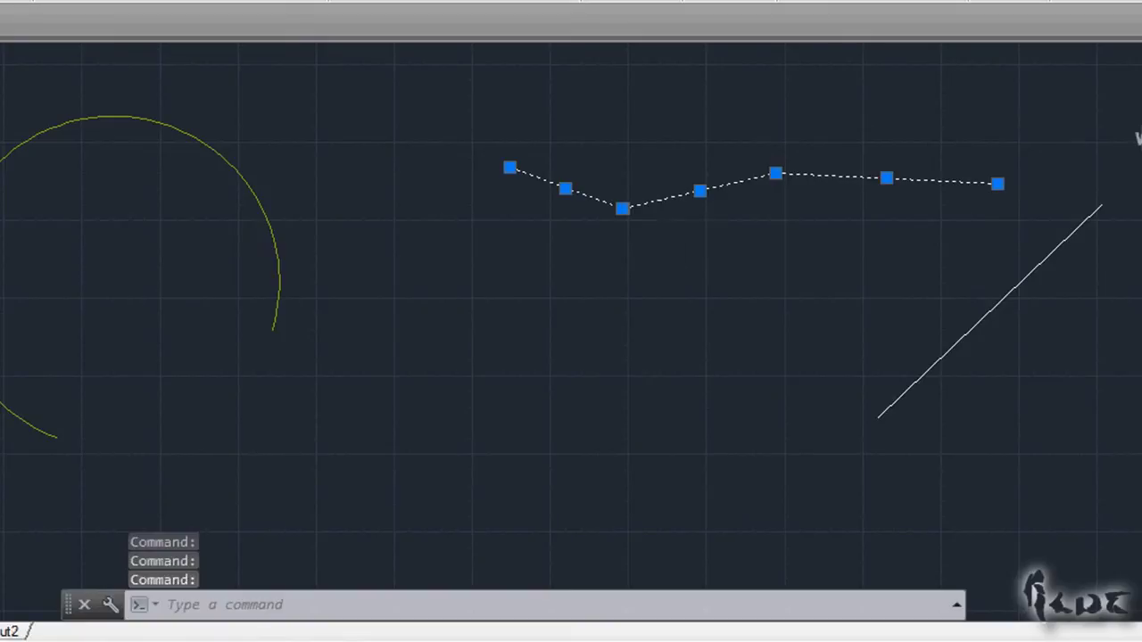
{"action": "key", "text": "ctrl+c"}
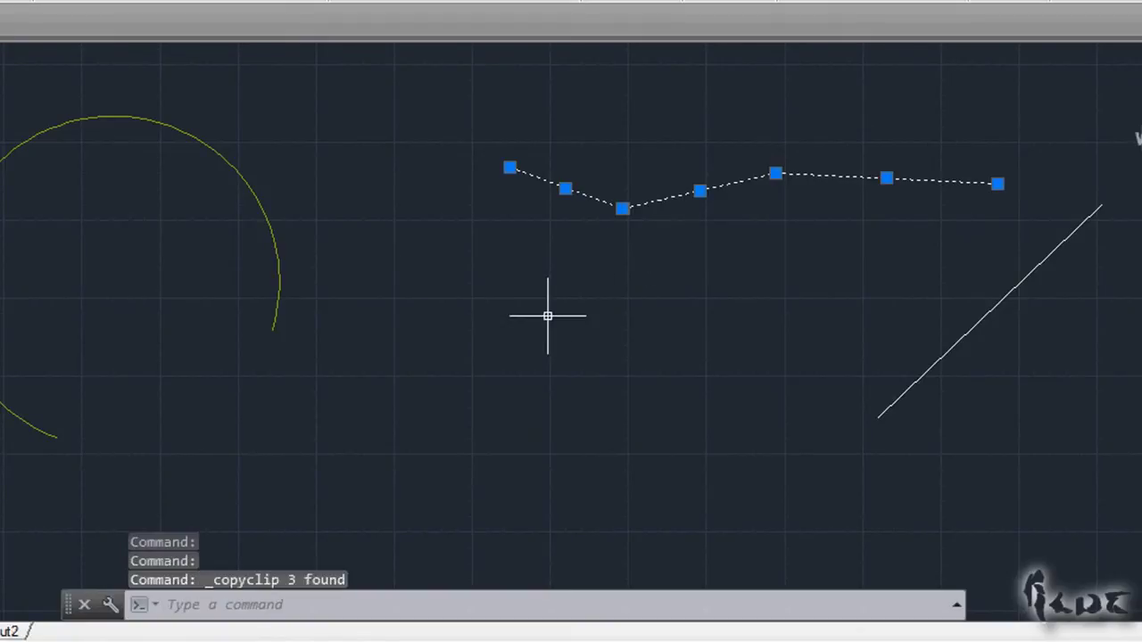
{"action": "key", "text": "ctrl+v"}
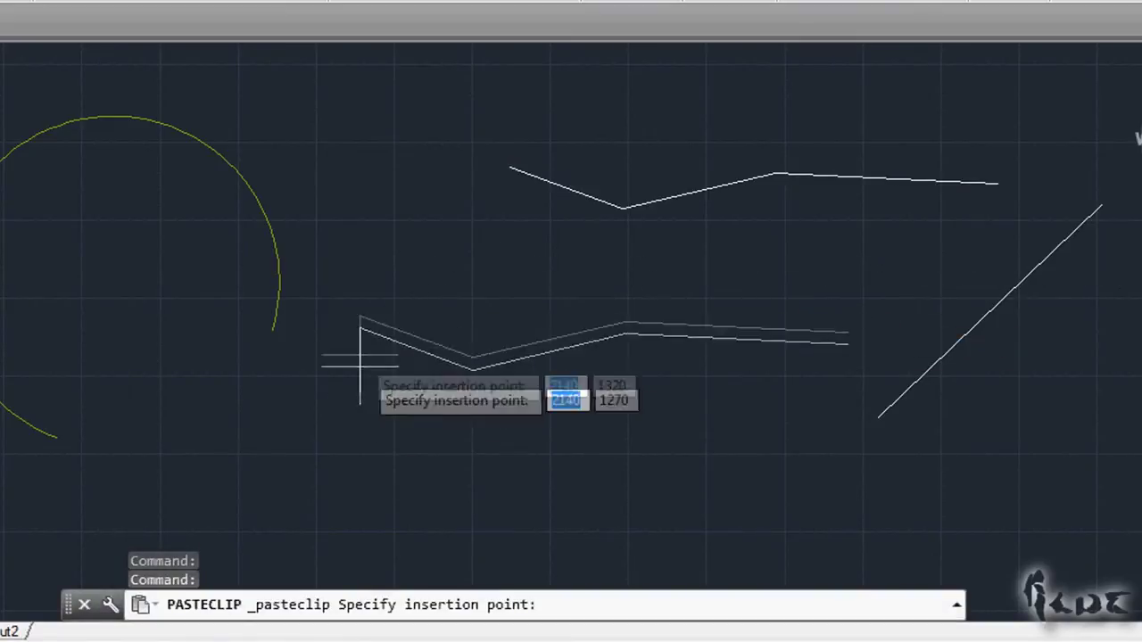
{"action": "left_click", "coordinate": [382, 294]}
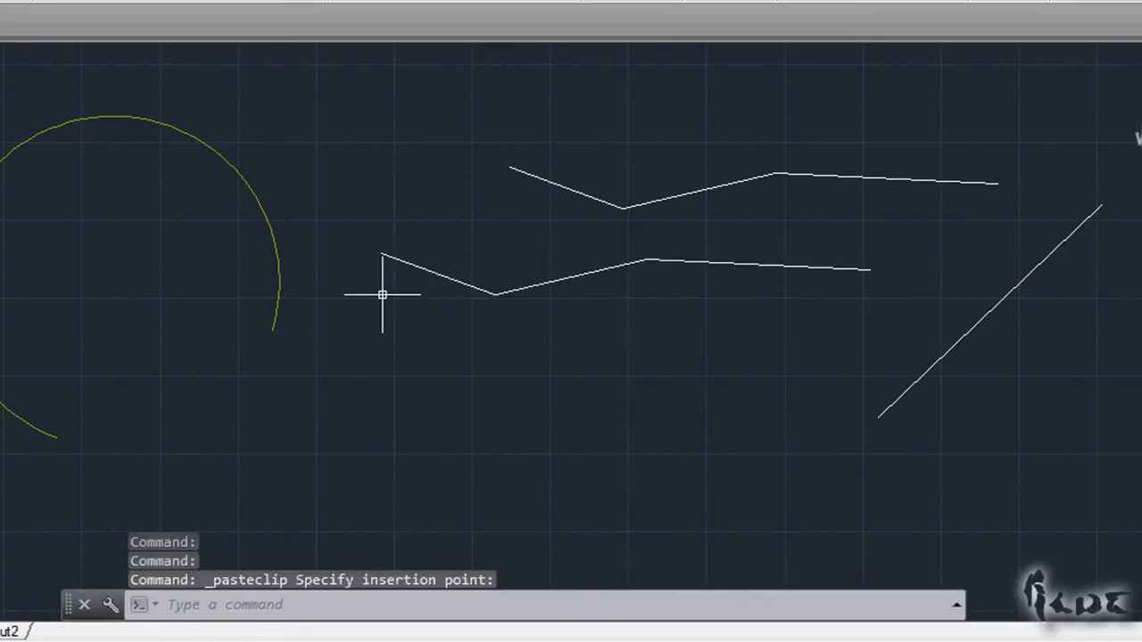
- Select the three pasted lines with a window
{"action": "left_click", "coordinate": [366, 246]}
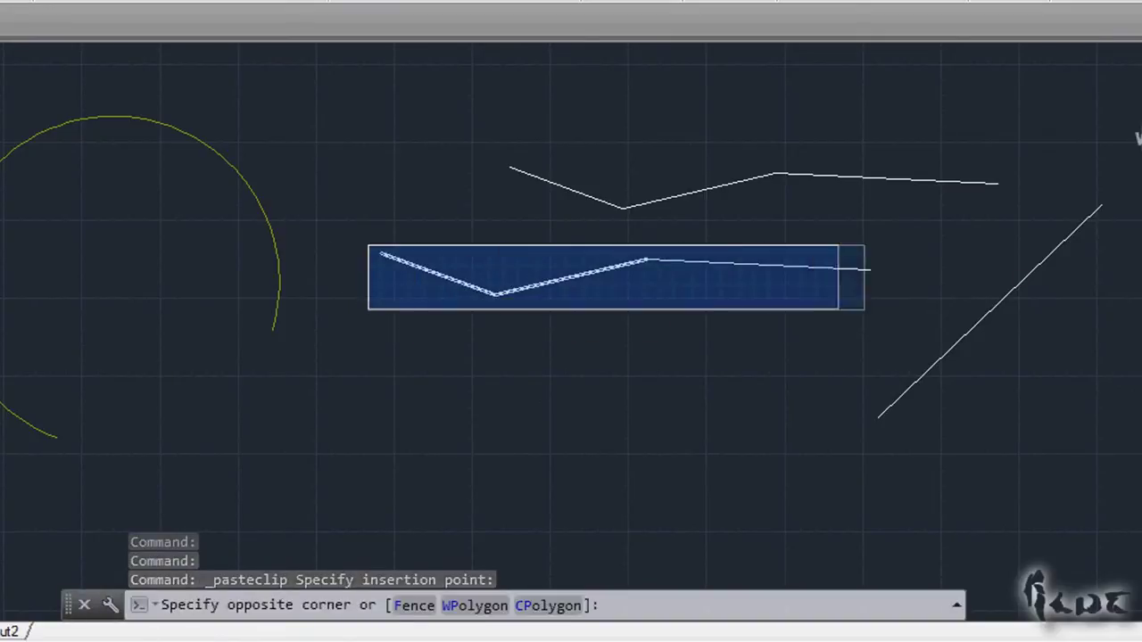
{"action": "left_click", "coordinate": [859, 312]}
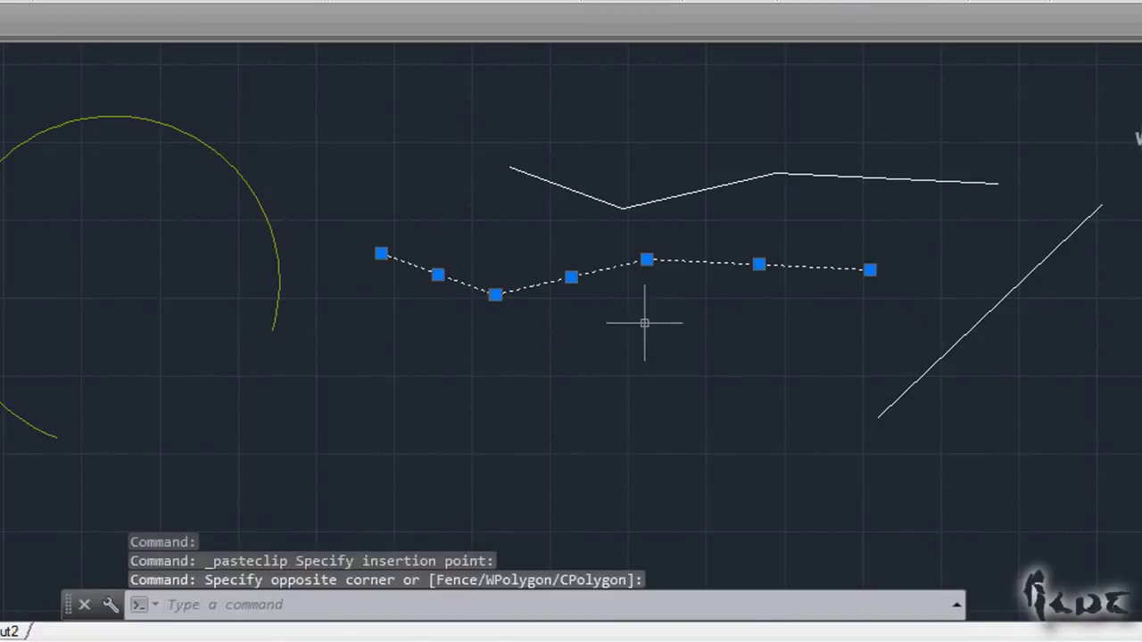
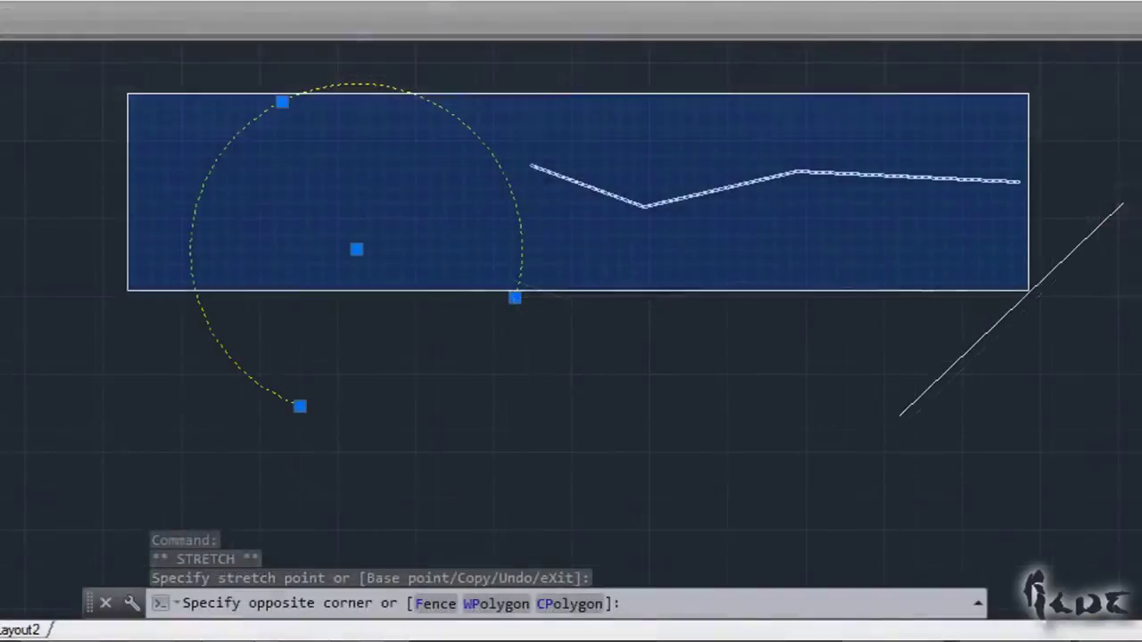
- Group the yellow arc with the three joined lines beside it
{"action": "left_click", "coordinate": [1027, 291]}
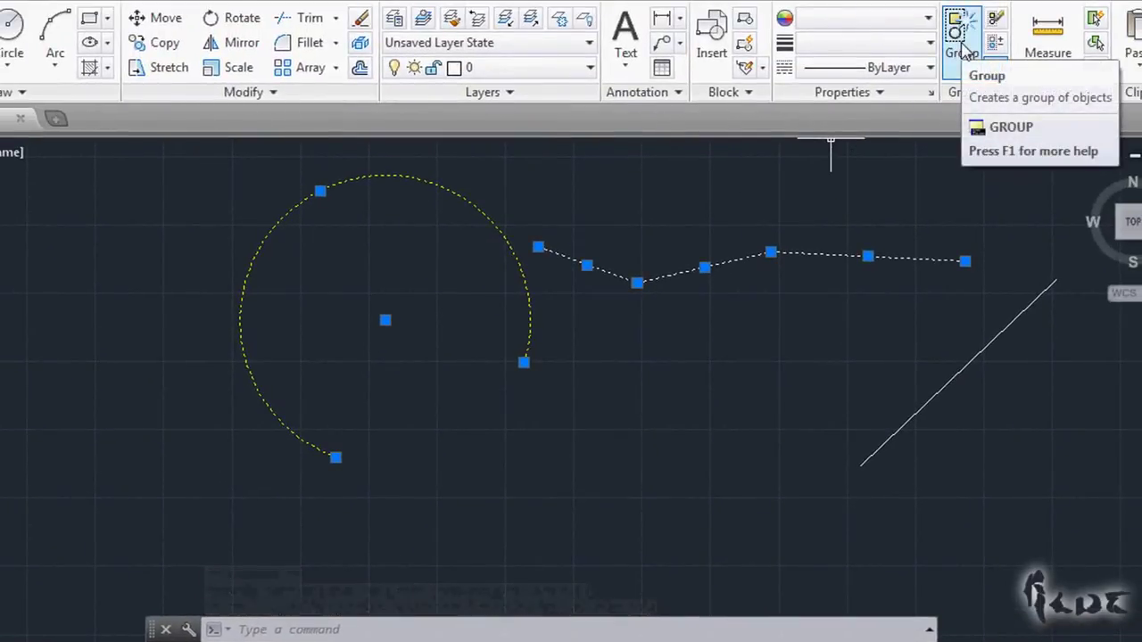
{"action": "left_click", "coordinate": [962, 49]}
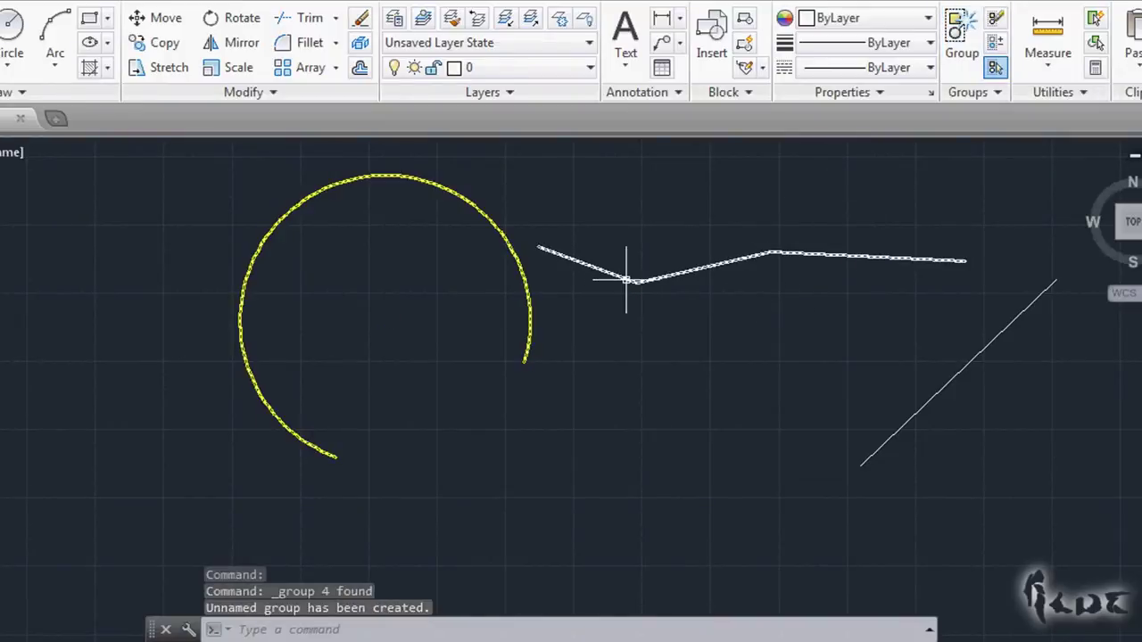
- Toggle group selection so that individual lines of the grouped arc and lines can be picked
{"action": "mouse_move", "coordinate": [626, 279]}
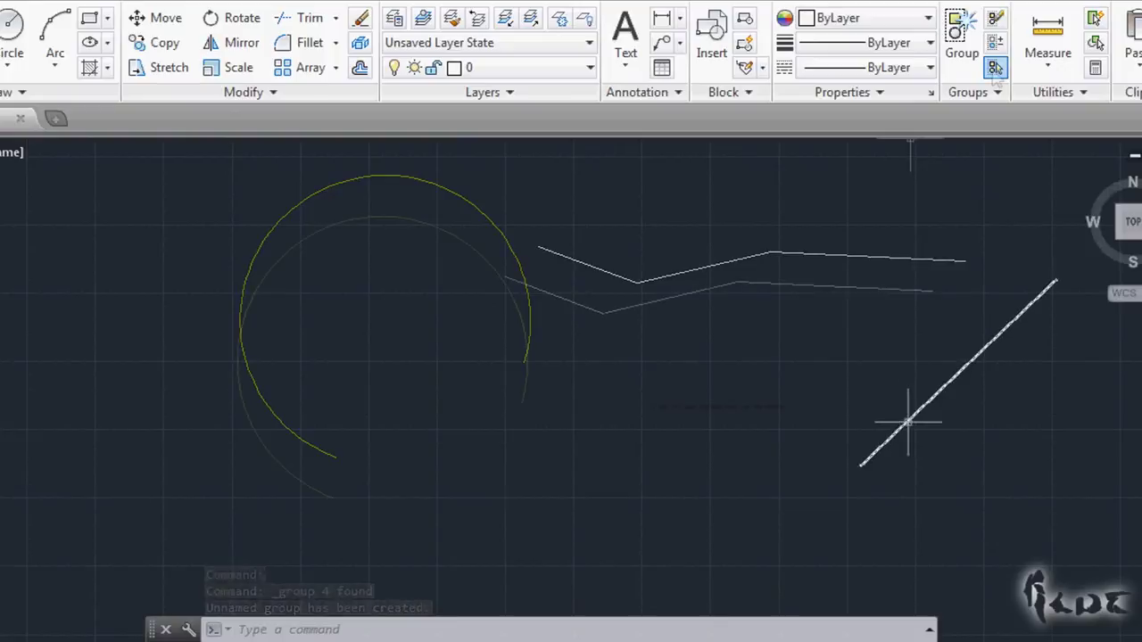
{"action": "left_click", "coordinate": [995, 70]}
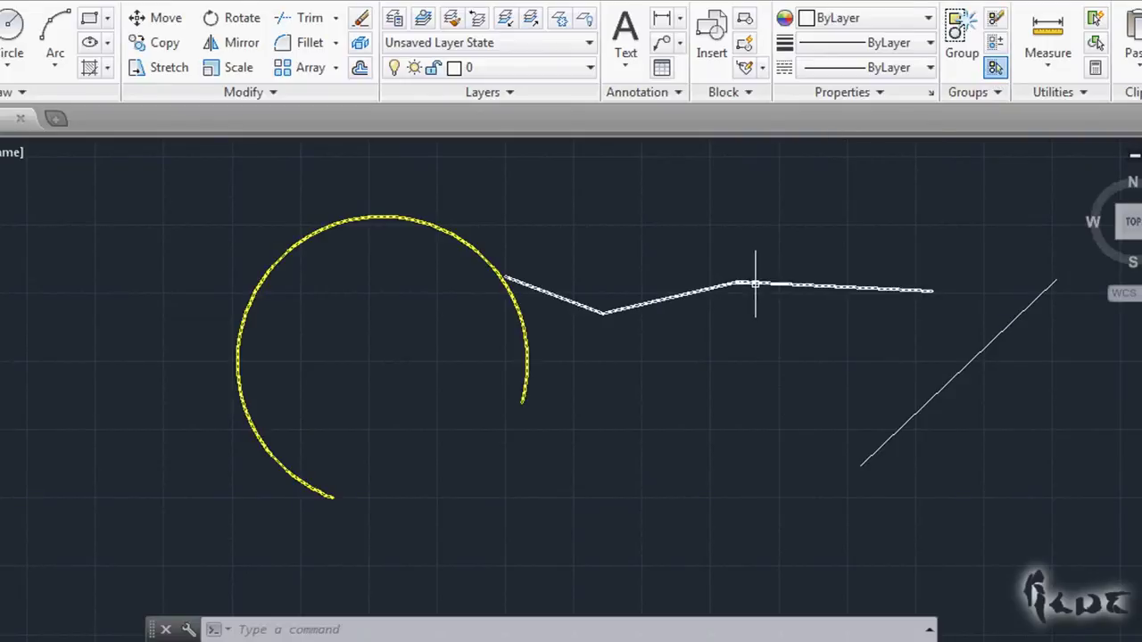
{"action": "left_click", "coordinate": [995, 70]}
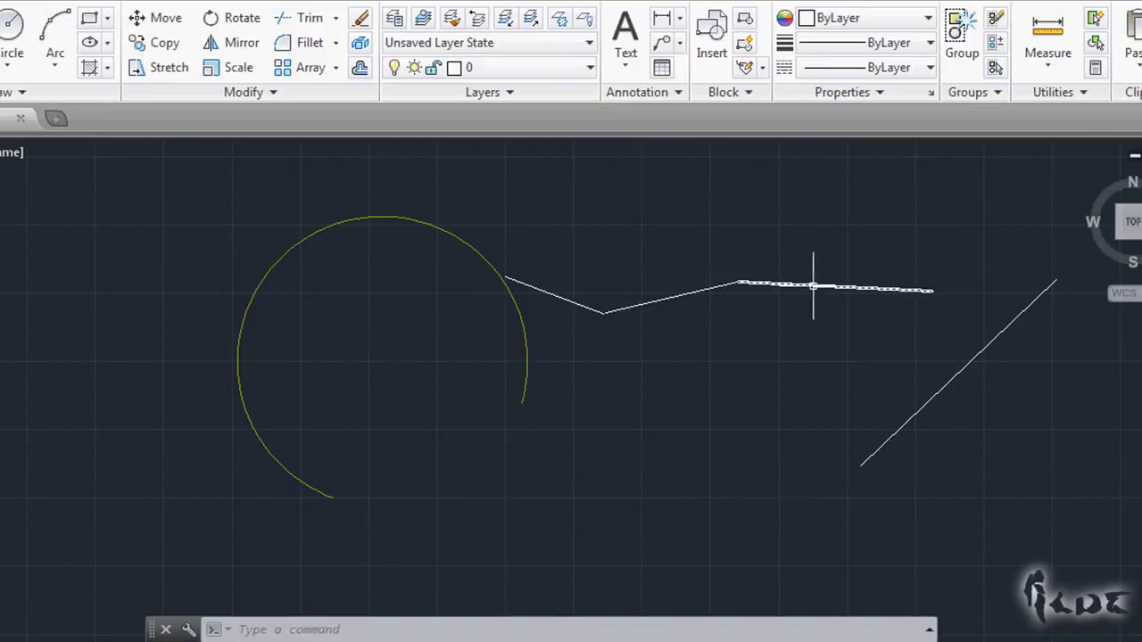
- Edit the group of the arc and three joined lines and add the slanted line to it with Add objects
{"action": "left_click", "coordinate": [996, 42]}
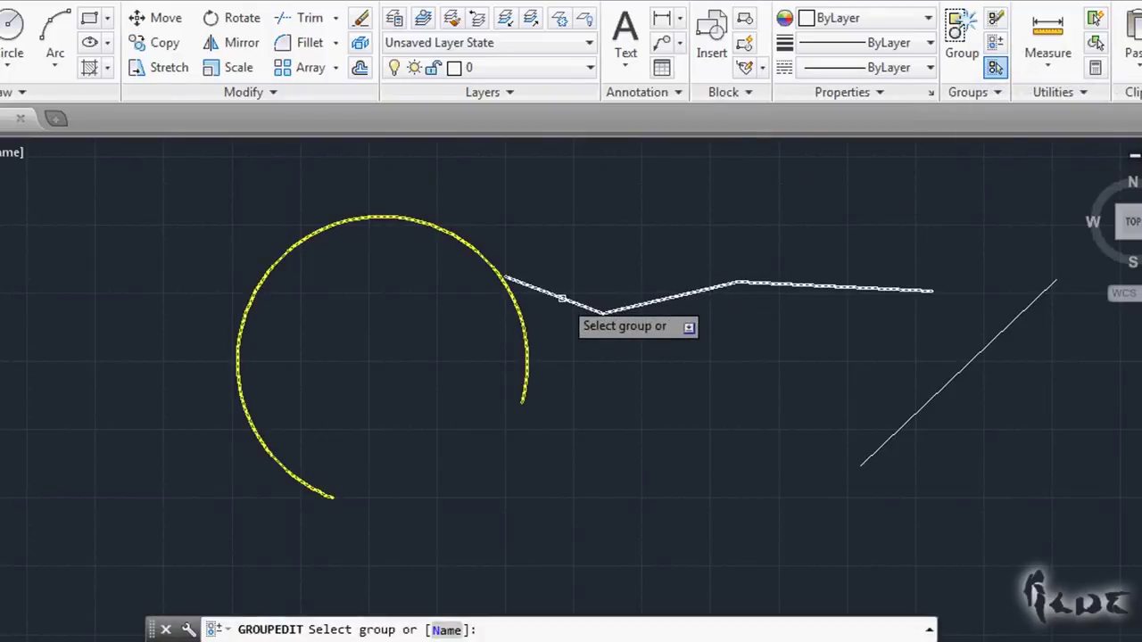
{"action": "left_click", "coordinate": [562, 298]}
{"action": "key", "text": "Down"}
{"action": "key", "text": "Down"}
{"action": "key", "text": "Down"}
{"action": "key", "text": "Up"}
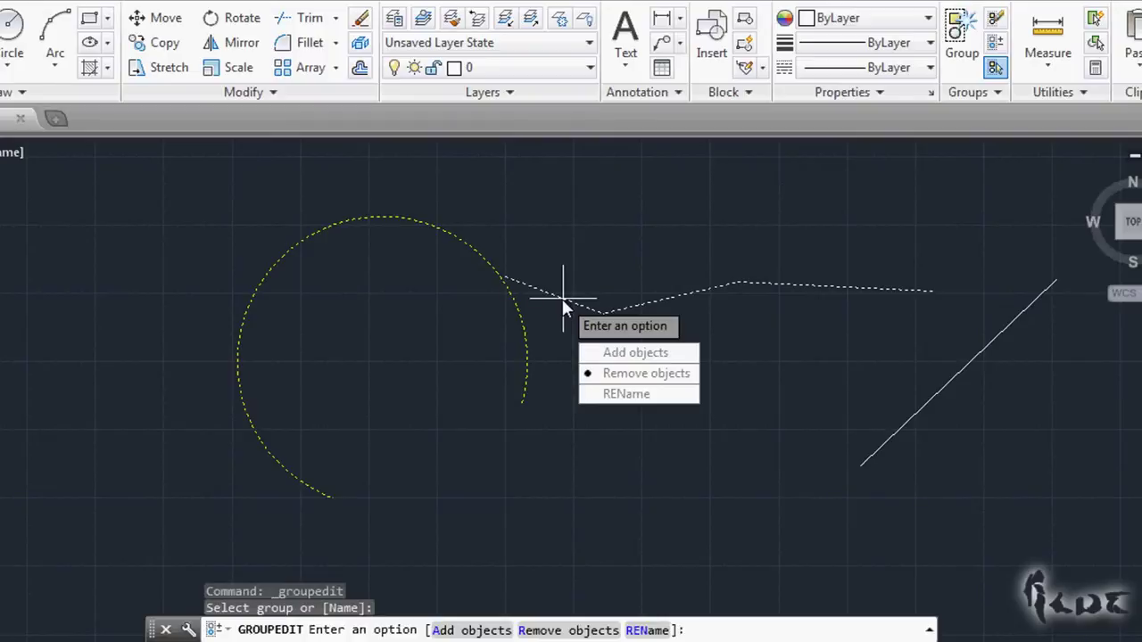
{"action": "key", "text": "Up"}
{"action": "key", "text": "Return"}
{"action": "left_click", "coordinate": [932, 395]}
{"action": "key", "text": "Return"}
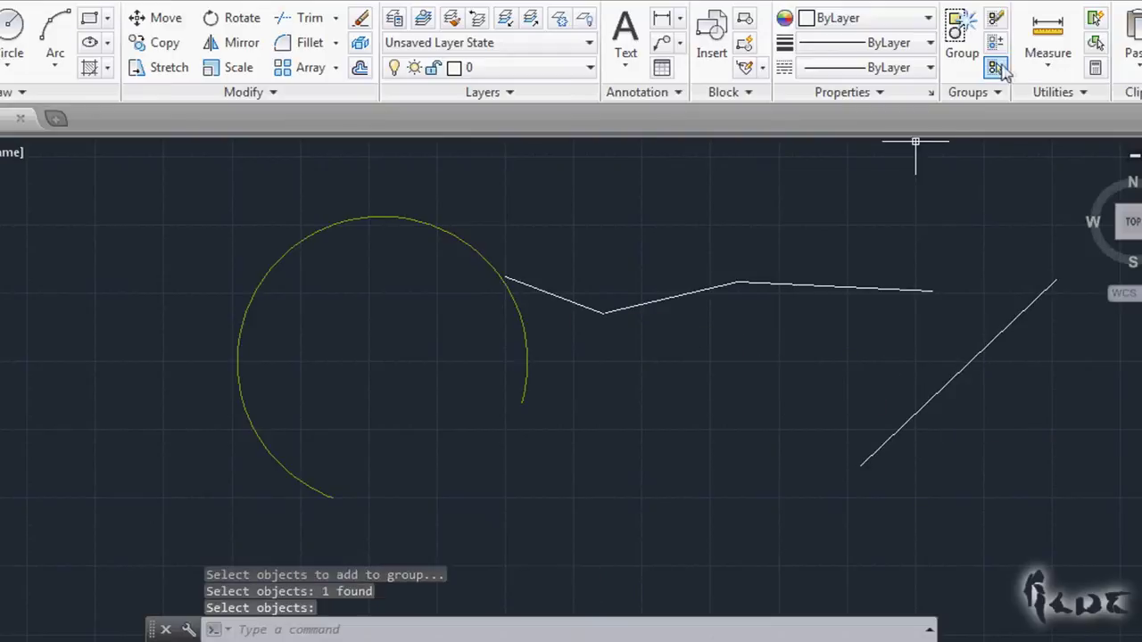
- Ungroup the arc, the three joined lines and the slanted line
{"action": "left_click", "coordinate": [969, 365]}
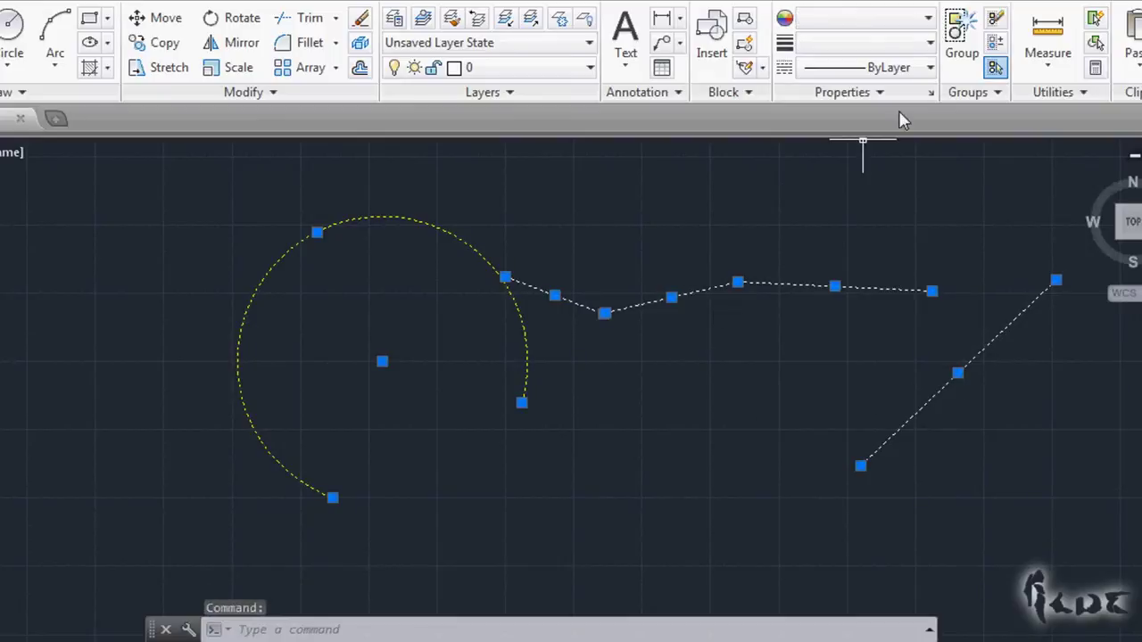
{"action": "left_click", "coordinate": [1000, 18]}
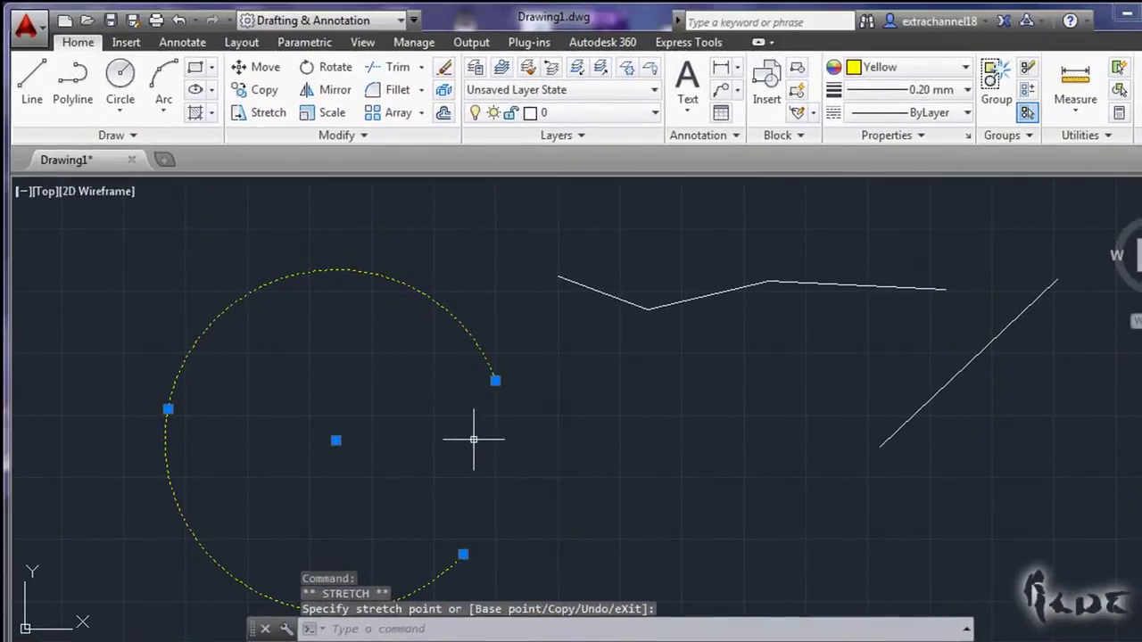
- Undo the arc's last grip stretch, redo it, and undo it again
{"action": "left_click", "coordinate": [178, 22]}
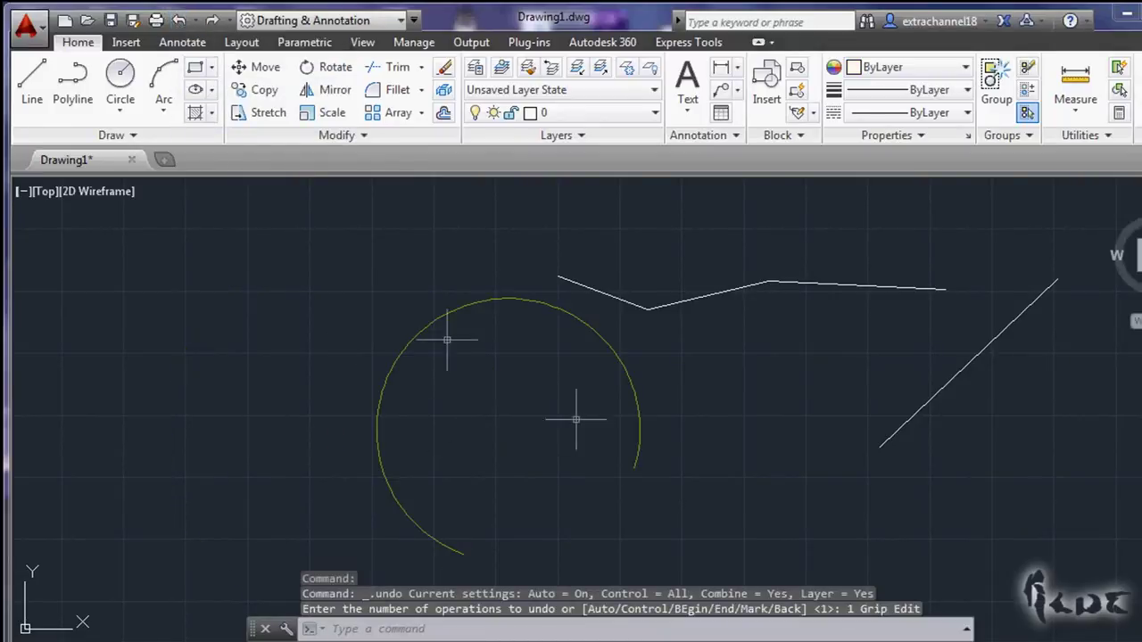
{"action": "left_click", "coordinate": [212, 21]}
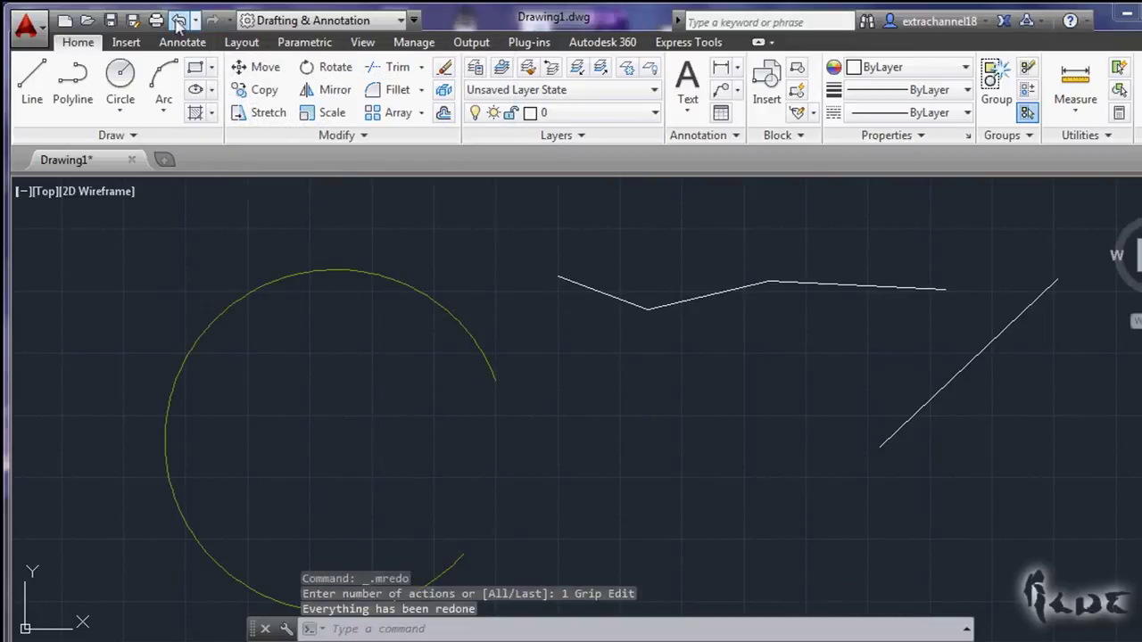
{"action": "left_click", "coordinate": [178, 21]}
{"action": "left_click", "coordinate": [195, 21]}
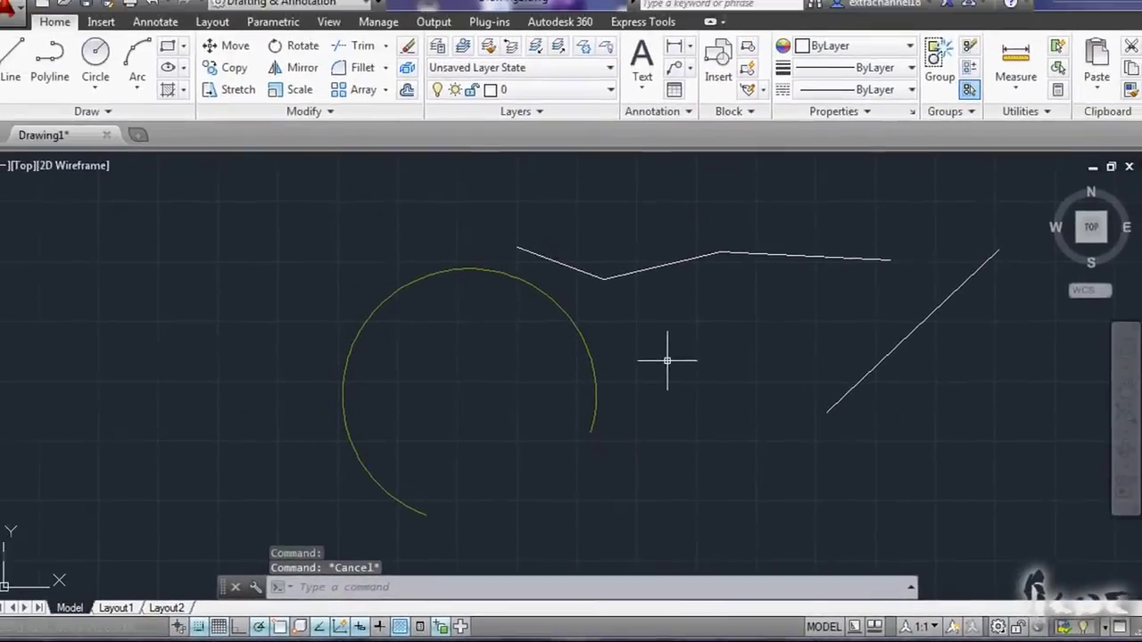
- Zoom out and in on the drawn objects, and pan the drawing up and to the left
{"action": "scroll", "coordinate": [650, 382], "scroll_direction": "down", "scroll_amount": 2}
{"action": "scroll", "coordinate": [654, 374], "scroll_direction": "down", "scroll_amount": 3}
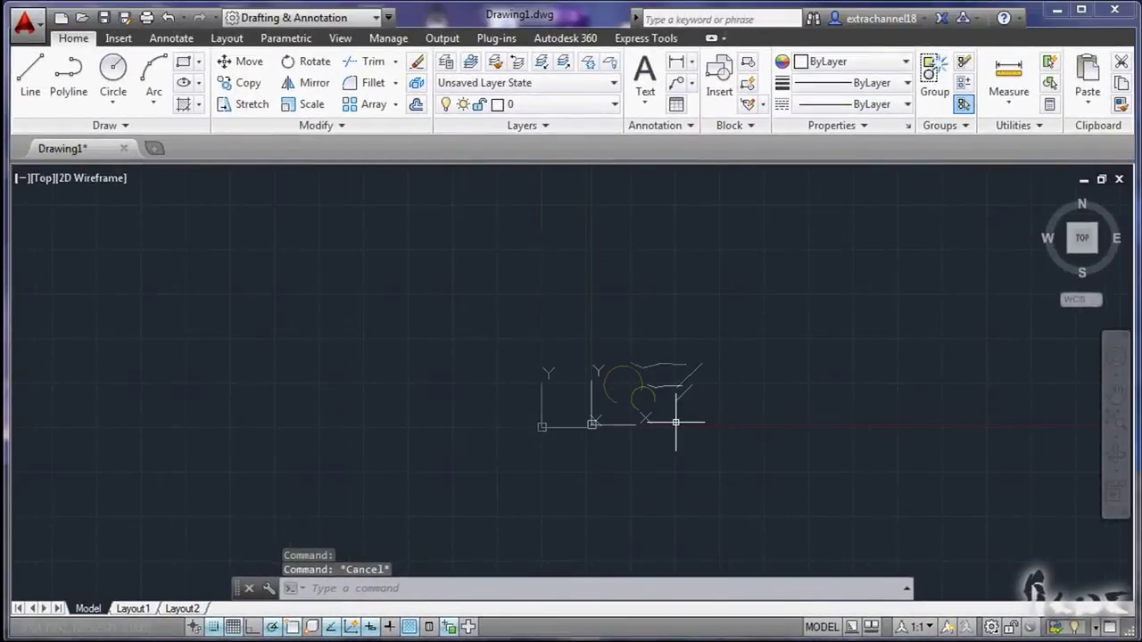
{"action": "scroll", "coordinate": [719, 410], "scroll_direction": "up", "scroll_amount": 6}
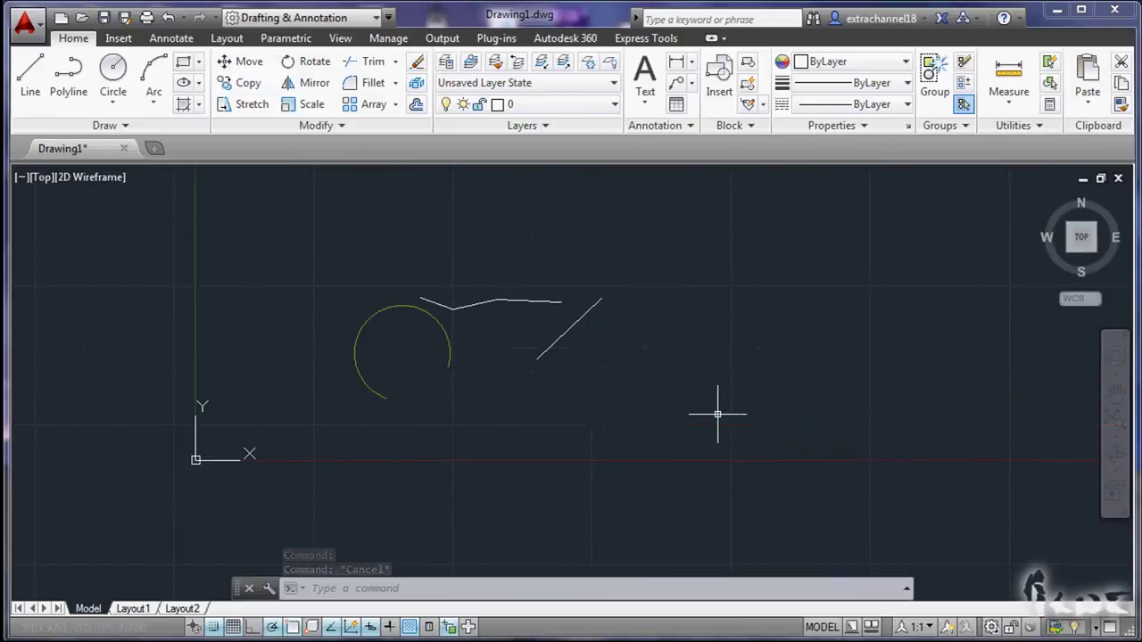
{"action": "scroll", "coordinate": [439, 343], "scroll_direction": "up", "scroll_amount": 4}
{"action": "scroll", "coordinate": [438, 333], "scroll_direction": "up", "scroll_amount": 5}
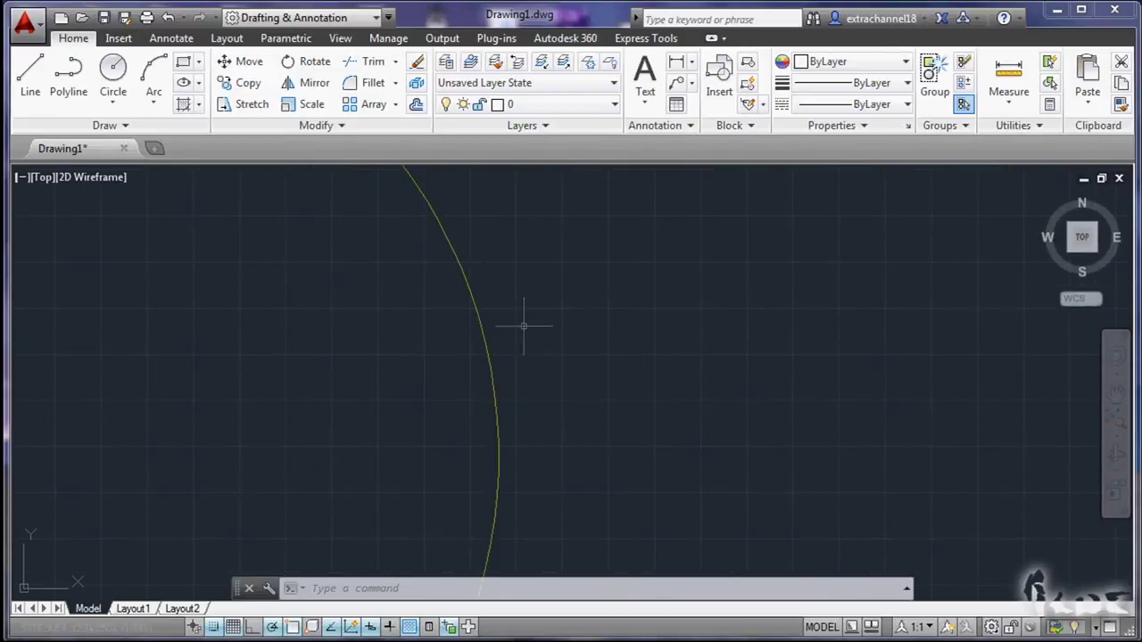
{"action": "scroll", "coordinate": [452, 370], "scroll_direction": "up", "scroll_amount": 2}
{"action": "scroll", "coordinate": [438, 375], "scroll_direction": "down", "scroll_amount": 10}
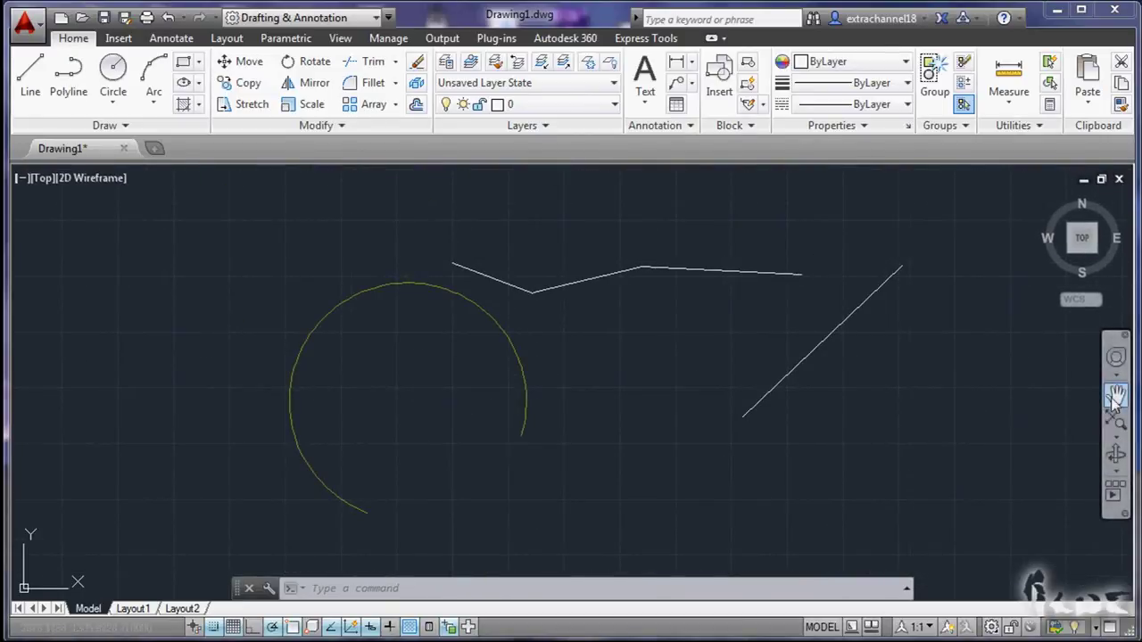
{"action": "left_click", "coordinate": [1115, 399]}
{"action": "mouse_move", "coordinate": [728, 380]}
{"action": "left_mouse_down"}
{"action": "mouse_move", "coordinate": [754, 416]}
{"action": "mouse_move", "coordinate": [897, 396]}
{"action": "mouse_move", "coordinate": [745, 312]}
{"action": "mouse_move", "coordinate": [680, 402]}
{"action": "mouse_move", "coordinate": [783, 390]}
{"action": "mouse_move", "coordinate": [607, 268]}
{"action": "left_mouse_up"}
{"action": "key", "text": "Escape"}
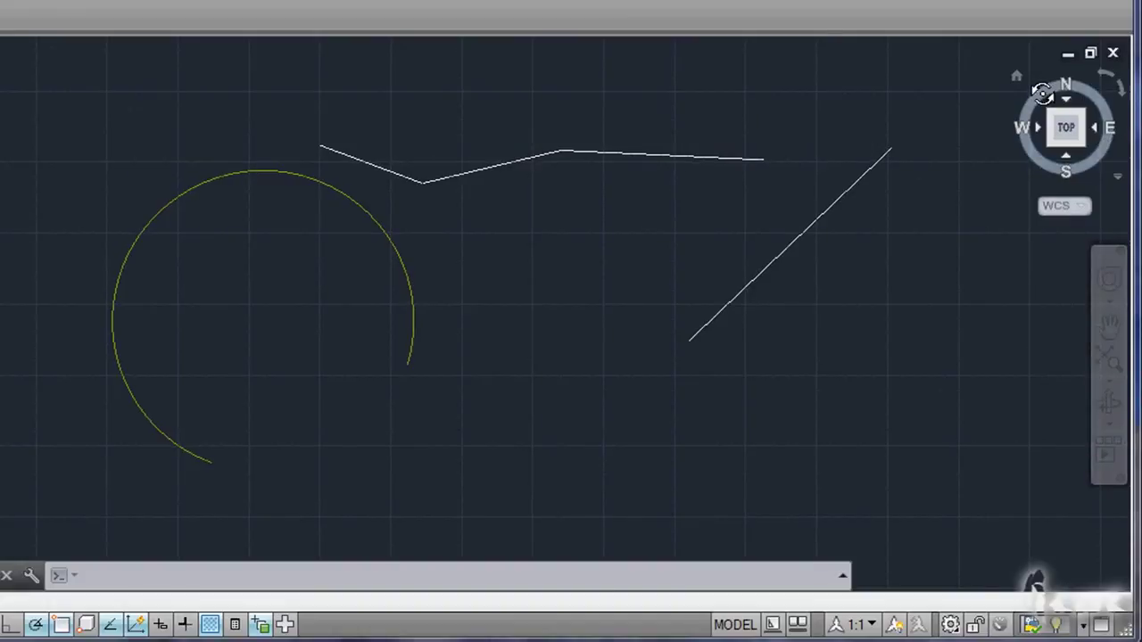
- Rotate the top view by free angles and in 90° steps until north points up again
{"action": "left_click_drag", "start_coordinate": [1042, 94], "coordinate": [1022, 107]}
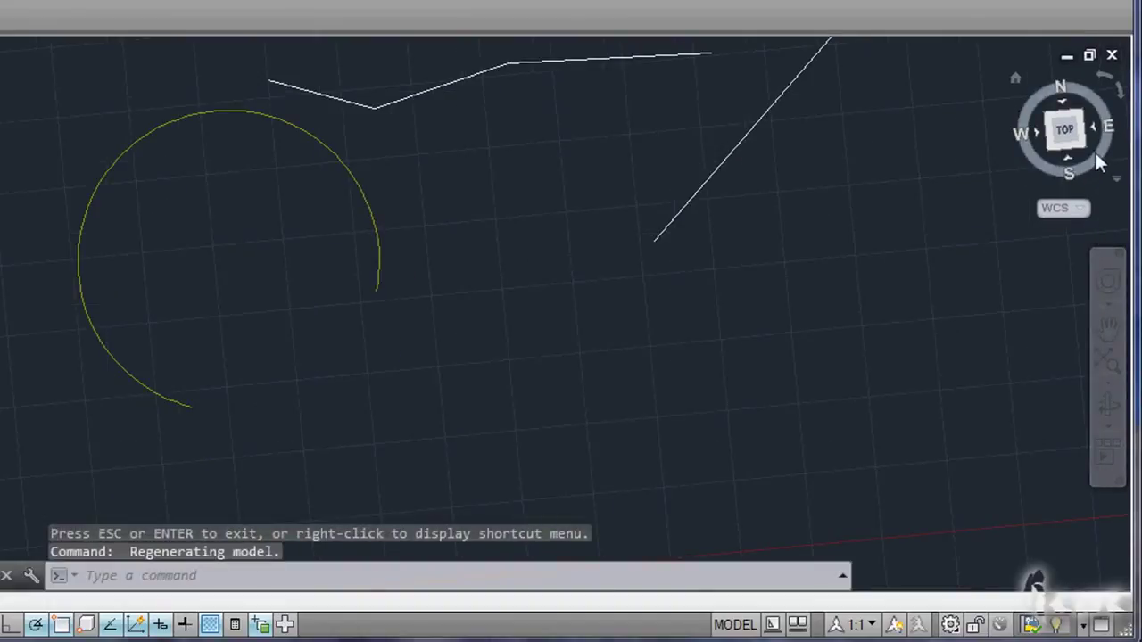
{"action": "left_click_drag", "start_coordinate": [1106, 161], "coordinate": [1117, 96]}
{"action": "left_click", "coordinate": [1121, 90]}
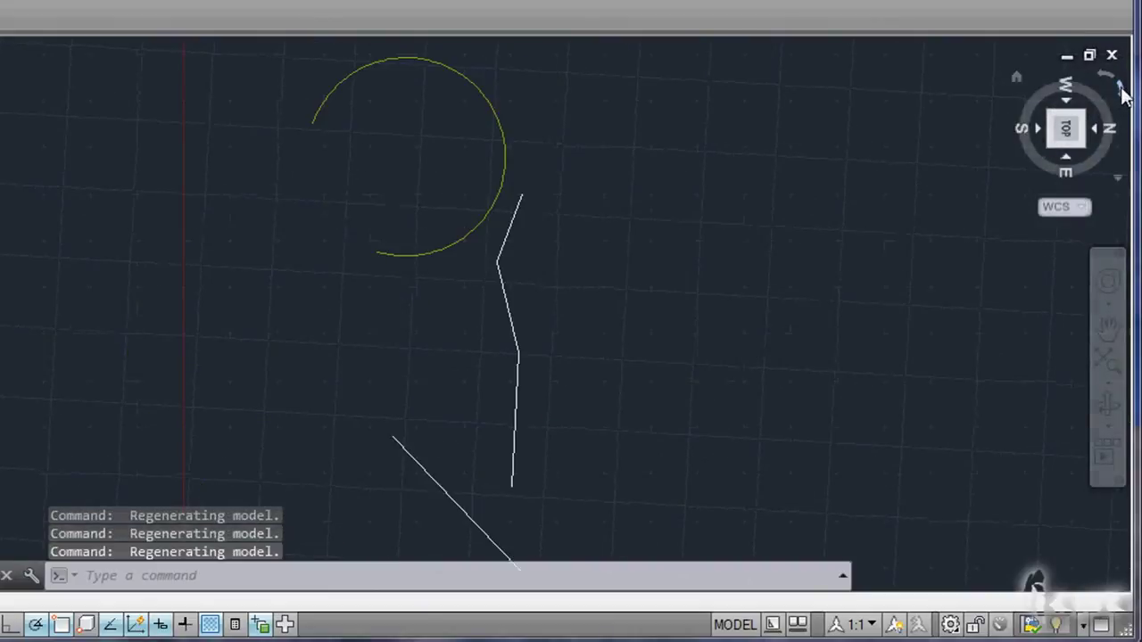
{"action": "left_click", "coordinate": [1121, 89]}
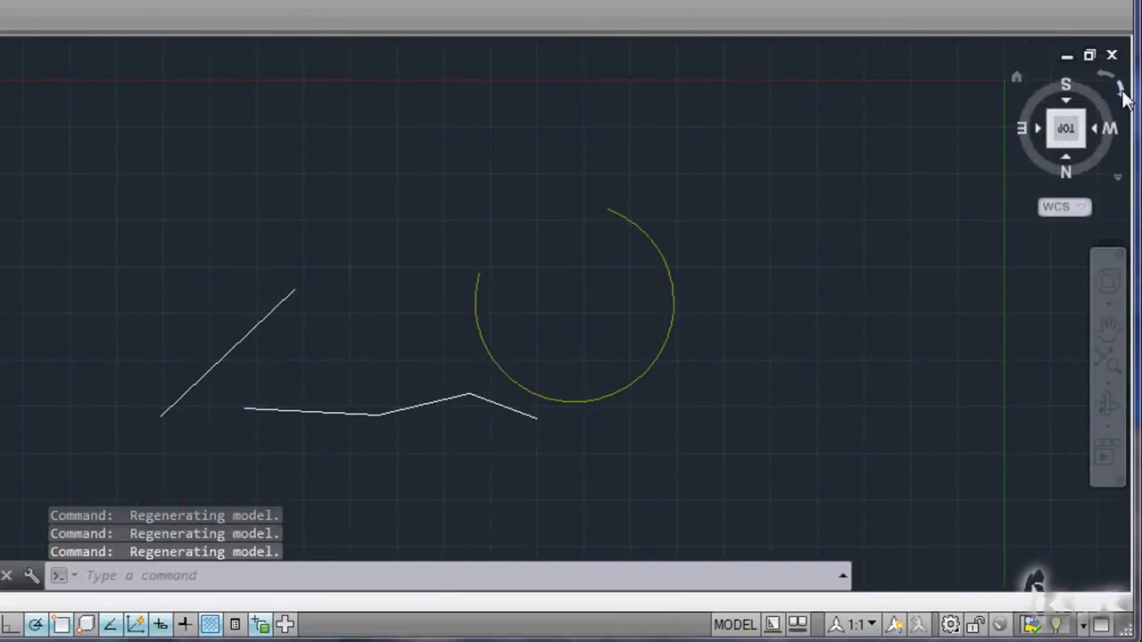
{"action": "left_click", "coordinate": [1122, 89]}
{"action": "left_click", "coordinate": [1122, 89]}
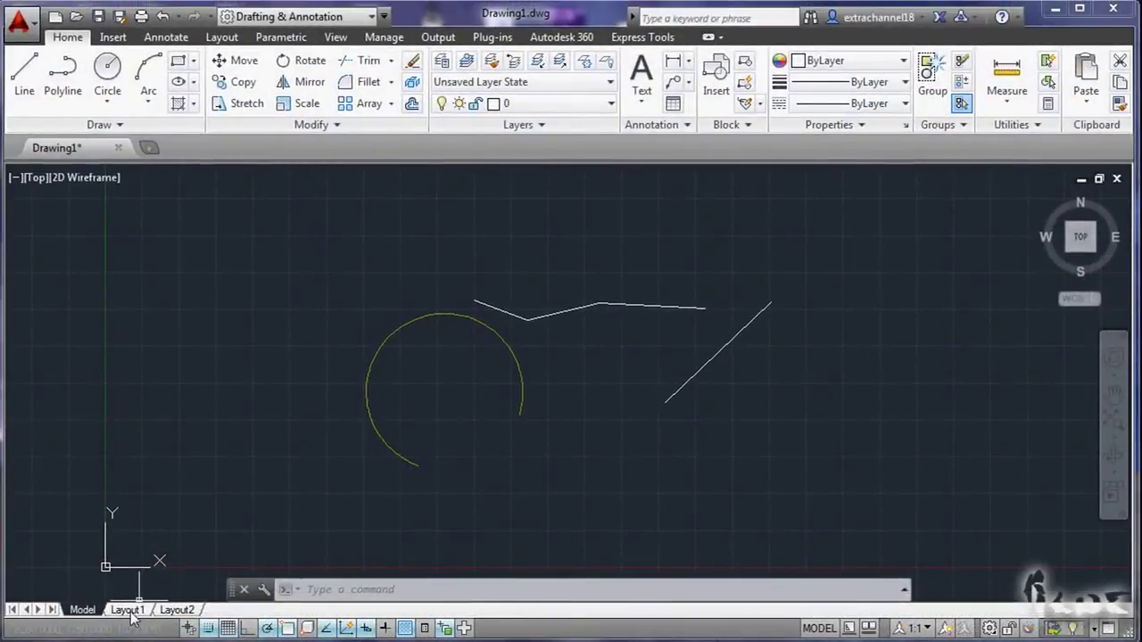
- Open Layout1 to view the drawing on the paper sheet
{"action": "left_click", "coordinate": [129, 612]}
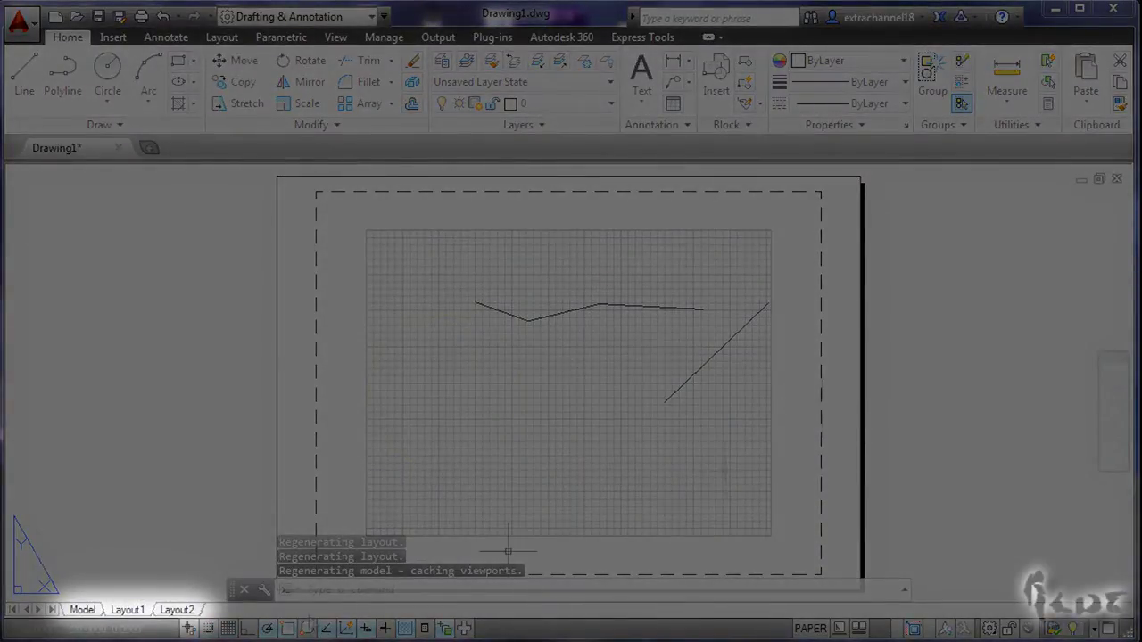
{"action": "left_click", "coordinate": [127, 611]}
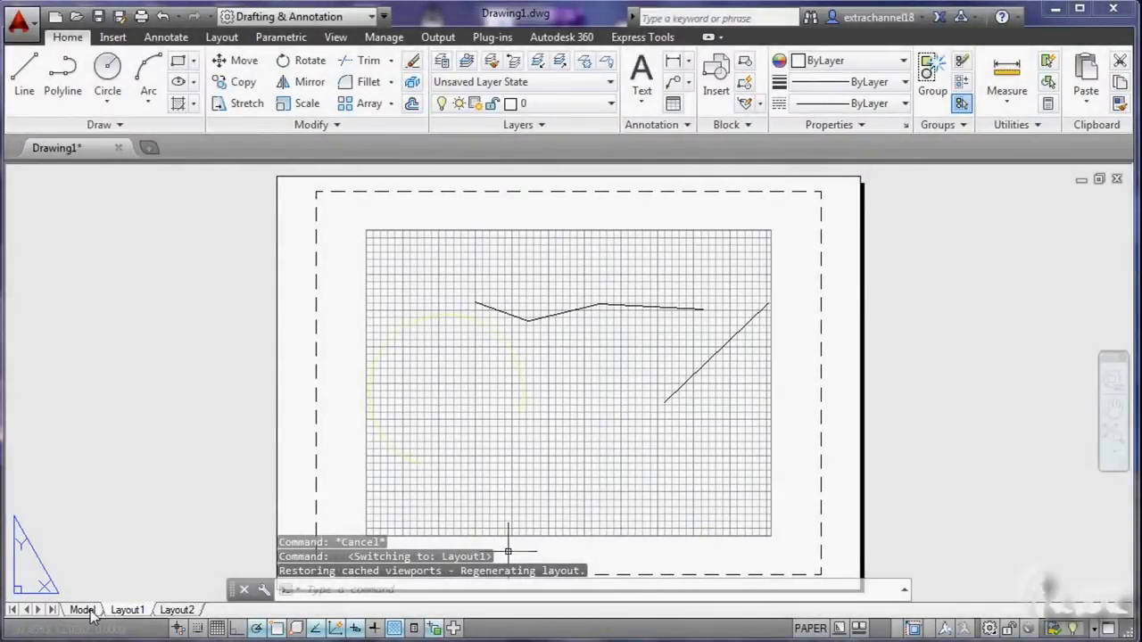
- Return to model space, set the yellow arc's color to ByLayer, and check the arc in Layout1
{"action": "left_click", "coordinate": [82, 610]}
{"action": "left_click", "coordinate": [512, 350]}
{"action": "left_click", "coordinate": [836, 65]}
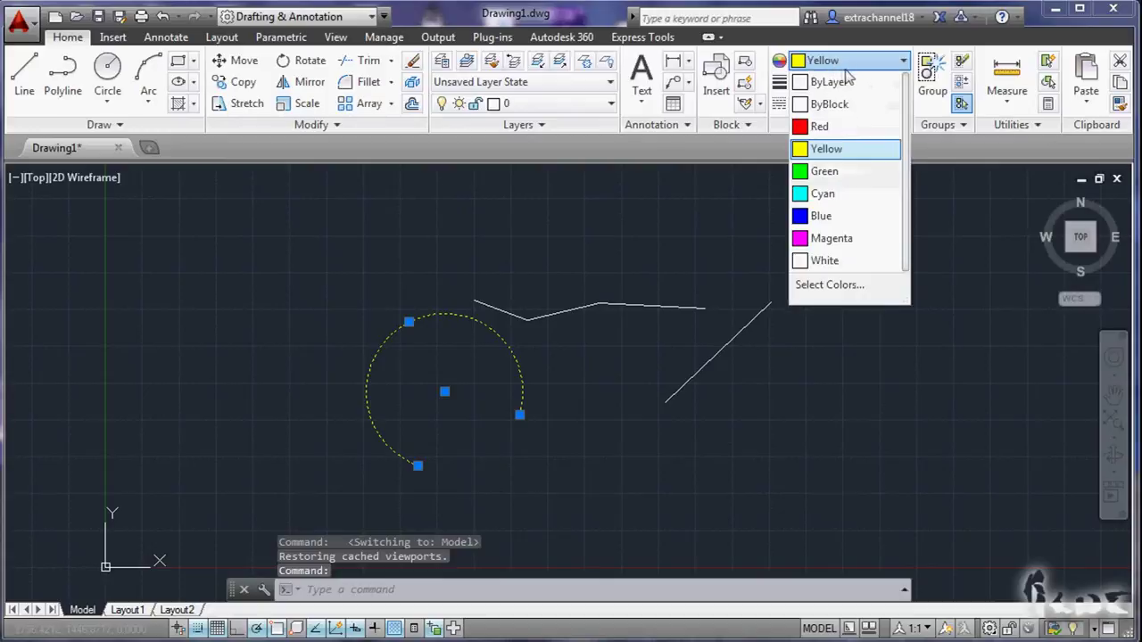
{"action": "left_click", "coordinate": [852, 81]}
{"action": "key", "text": "Escape"}
{"action": "left_click", "coordinate": [127, 611]}
{"action": "key", "text": "ctrl+Page_Up"}
- Rotate the model space view by 90°, compare it with Layout1, and restore the north-up view
{"action": "left_click", "coordinate": [1124, 205]}
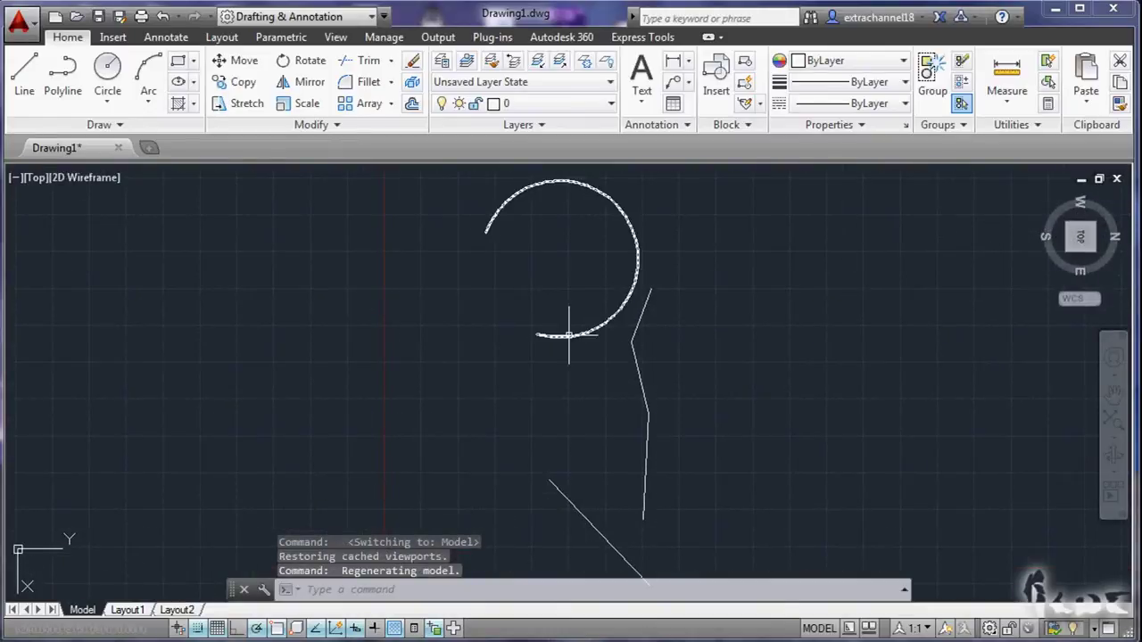
{"action": "left_click", "coordinate": [127, 611]}
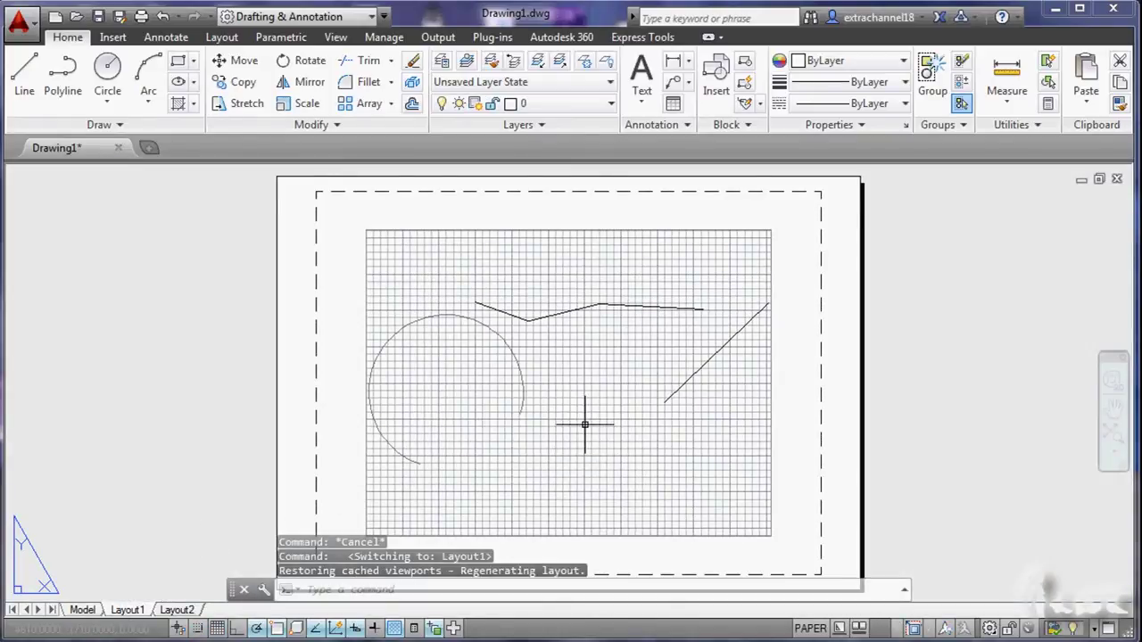
{"action": "left_click", "coordinate": [82, 610]}
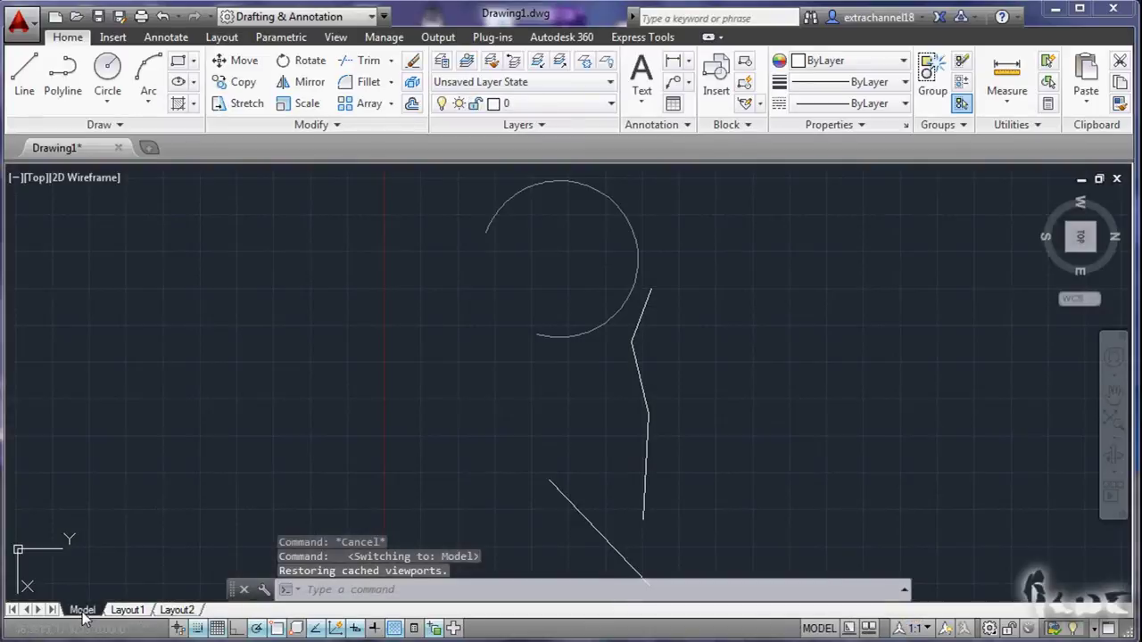
{"action": "left_click", "coordinate": [1124, 203]}
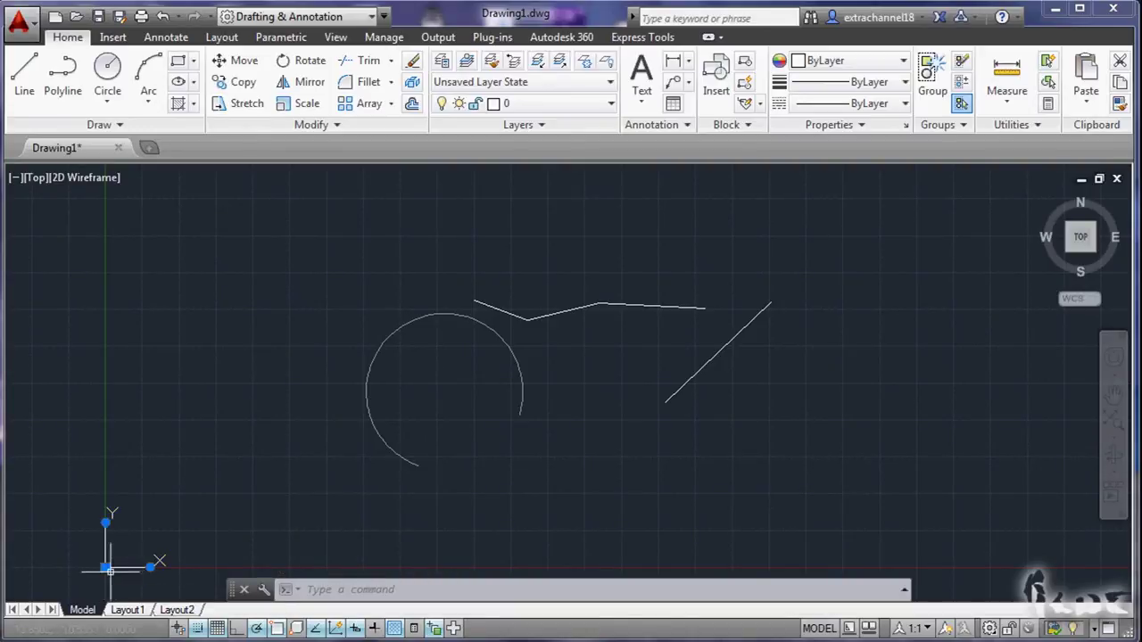
- Move the UCS origin up and to the right, into the empty area left of the arc
{"action": "left_click", "coordinate": [105, 568]}
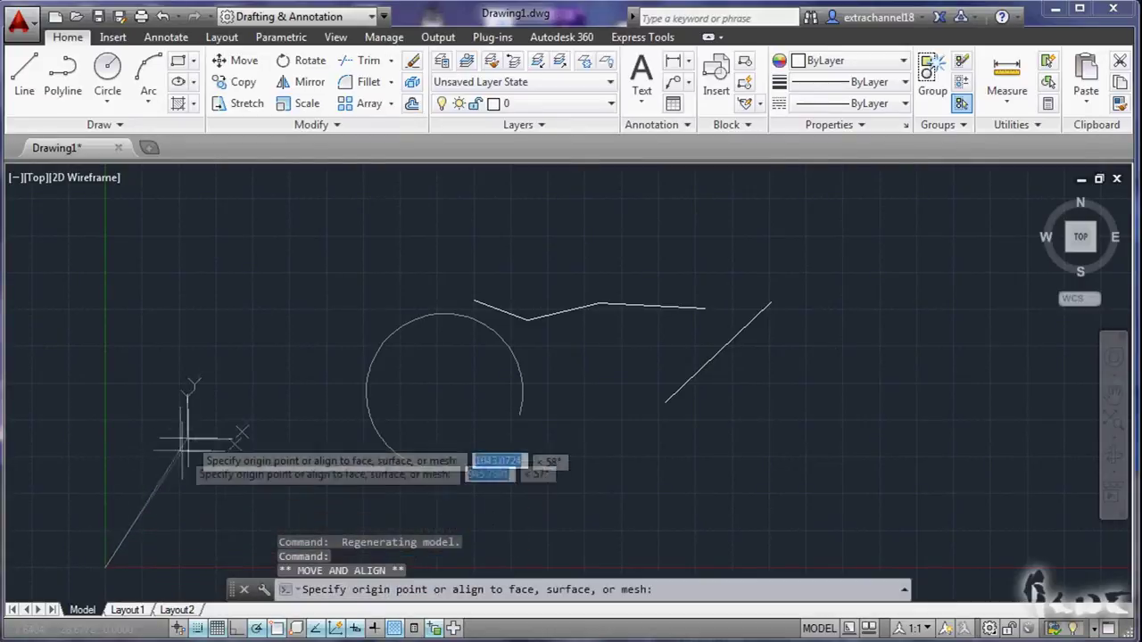
{"action": "left_click", "coordinate": [289, 377]}
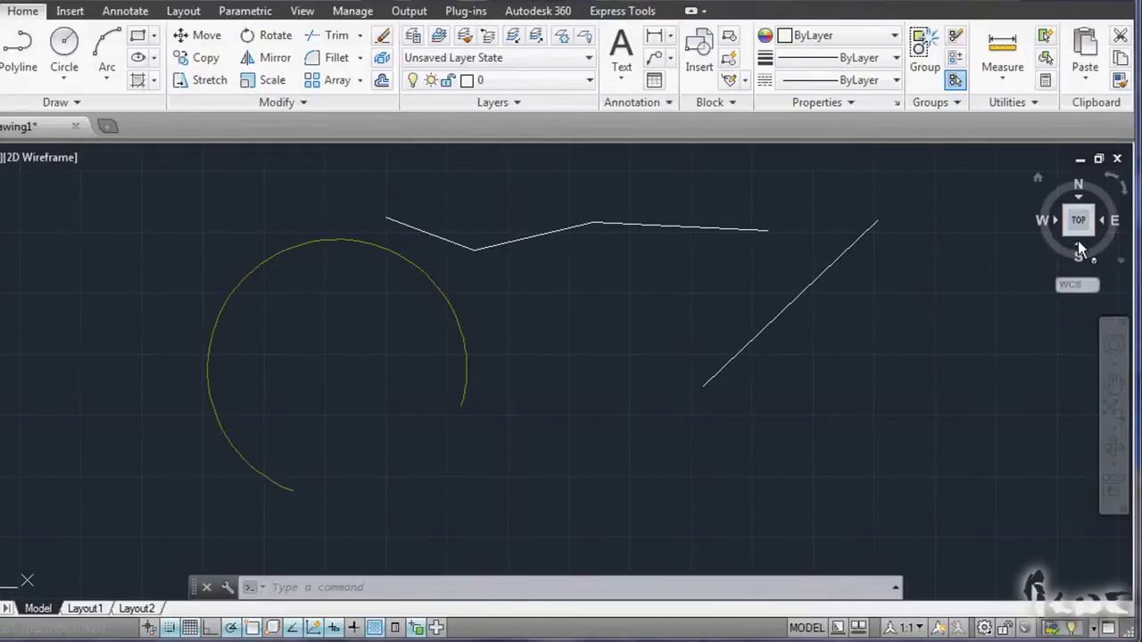
- Switch the model from the top view to the front view
{"action": "left_click", "coordinate": [1079, 265]}
{"action": "left_click", "coordinate": [1078, 243]}
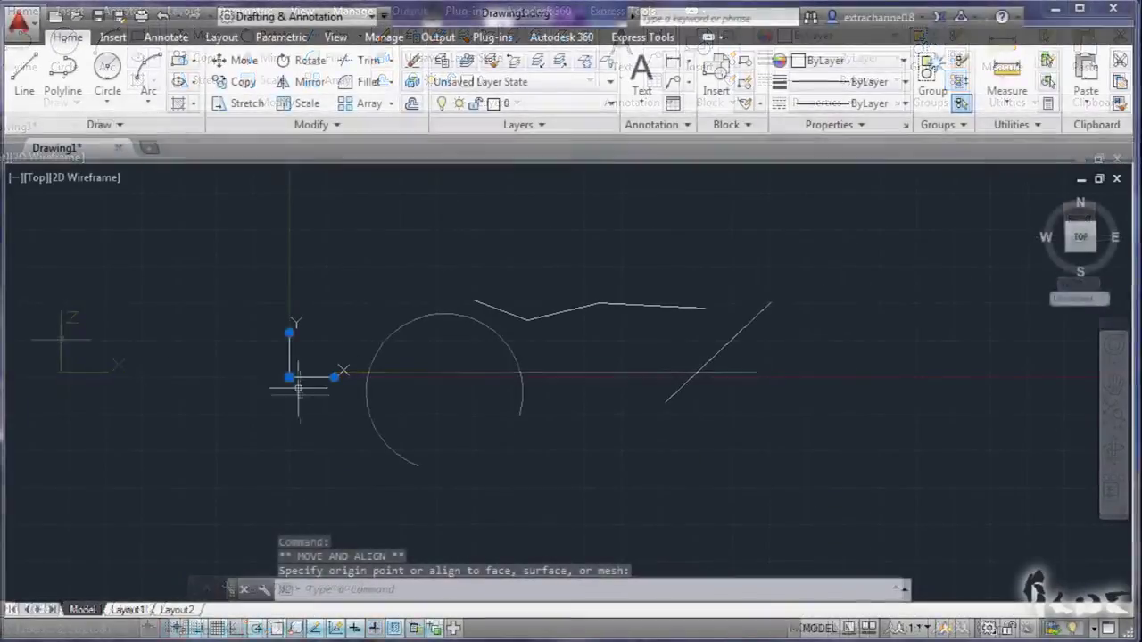
- Place the UCS origin lower beside the arc and rotate the UCS by pointing its X axis down and to the right
{"action": "left_click", "coordinate": [290, 433]}
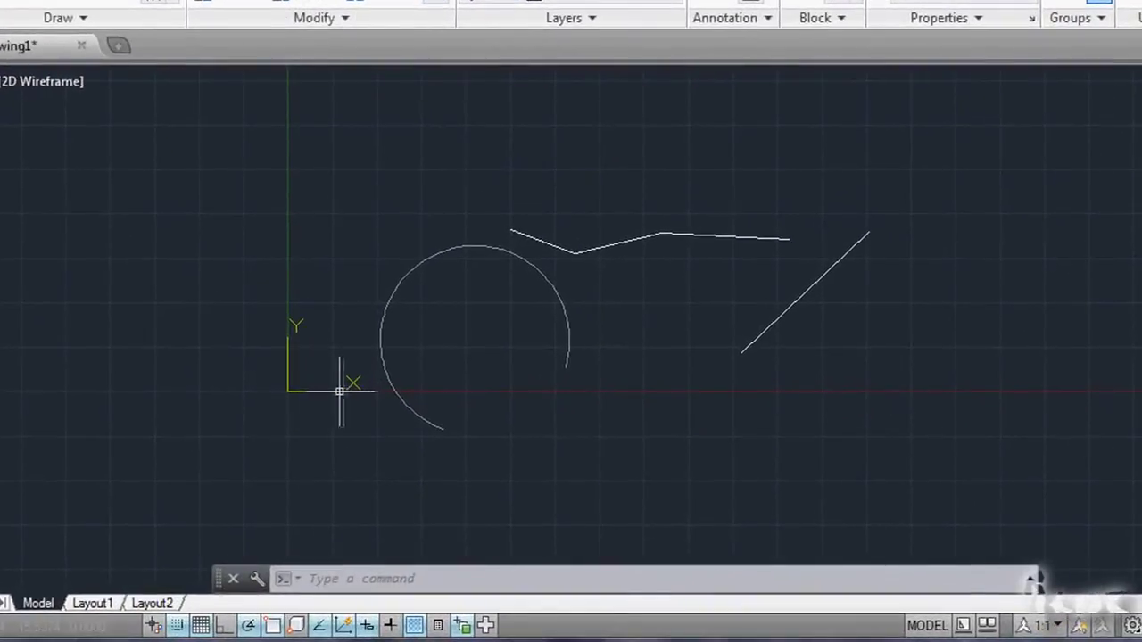
{"action": "left_click", "coordinate": [334, 391]}
{"action": "left_click", "coordinate": [341, 392]}
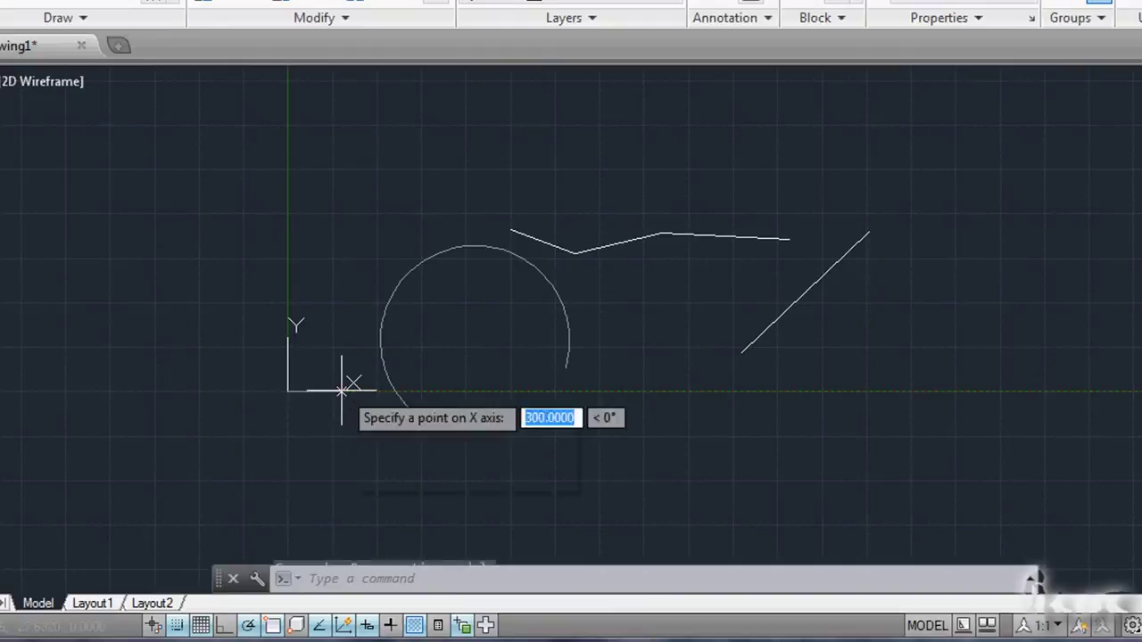
{"action": "left_click", "coordinate": [308, 421]}
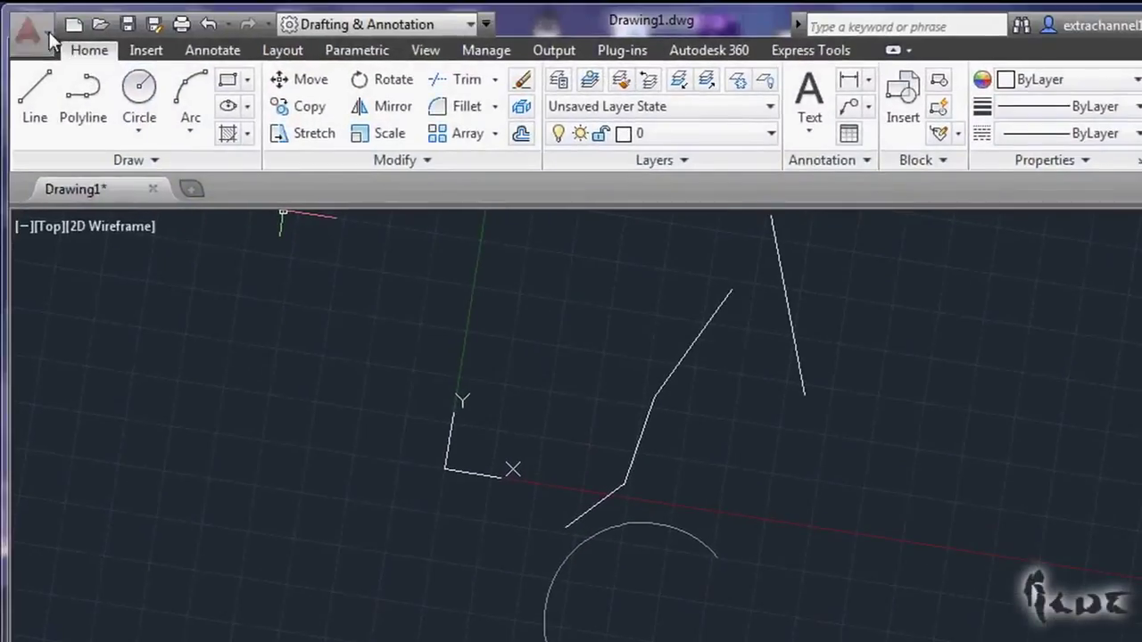
- Examine the PDF export dialog for the drawing, including its file name field and output options, and close it without exporting
{"action": "left_click", "coordinate": [40, 40]}
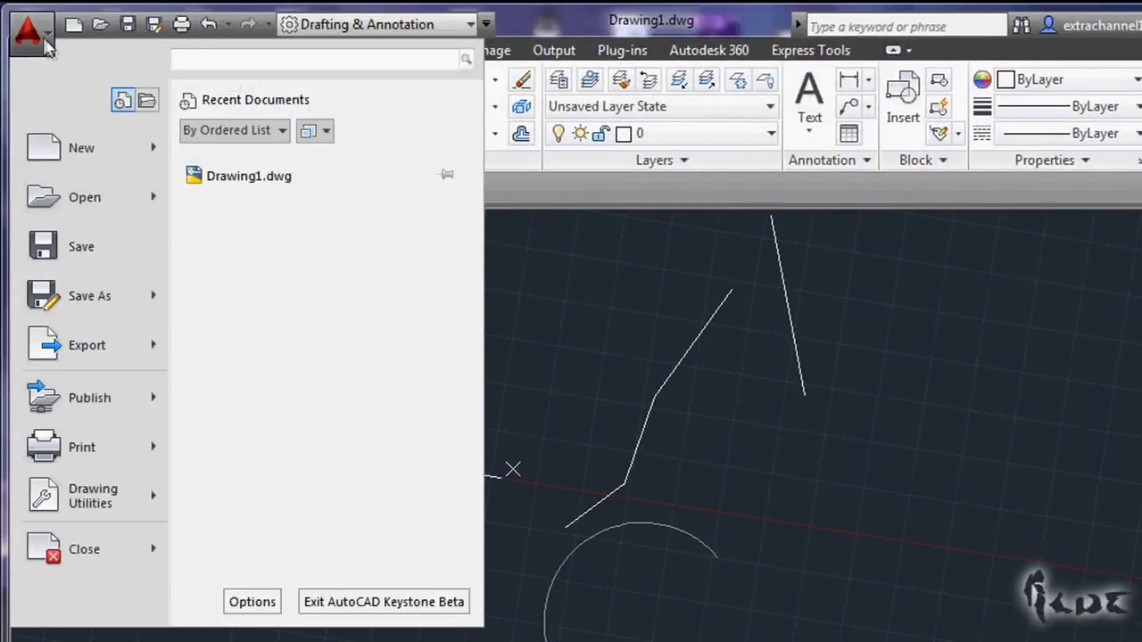
{"action": "left_click", "coordinate": [102, 305]}
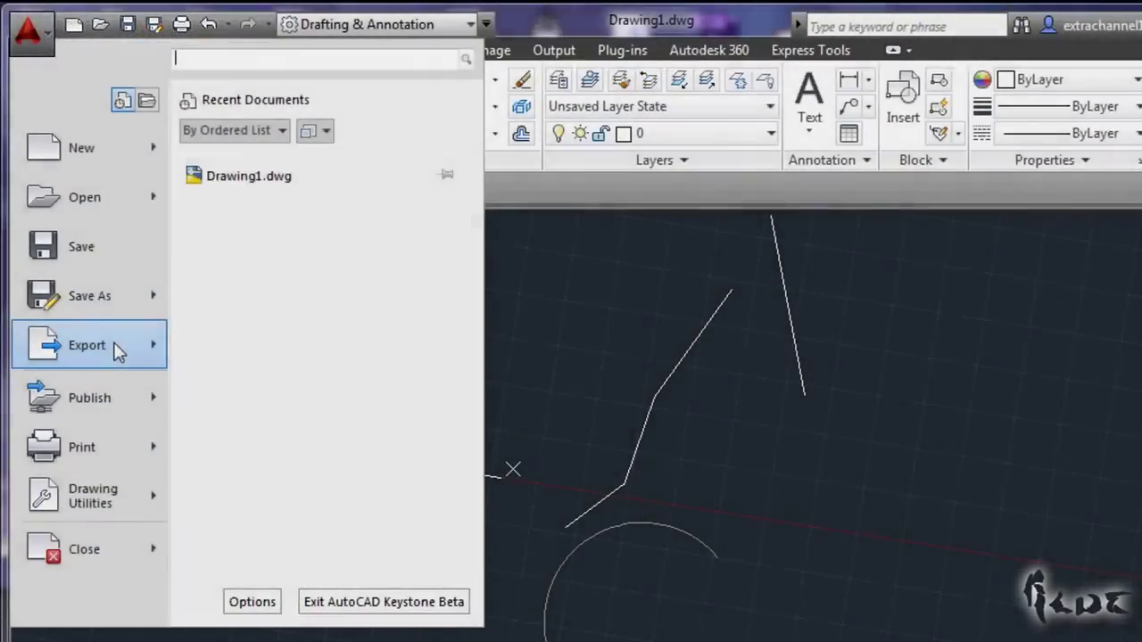
{"action": "mouse_move", "coordinate": [119, 348]}
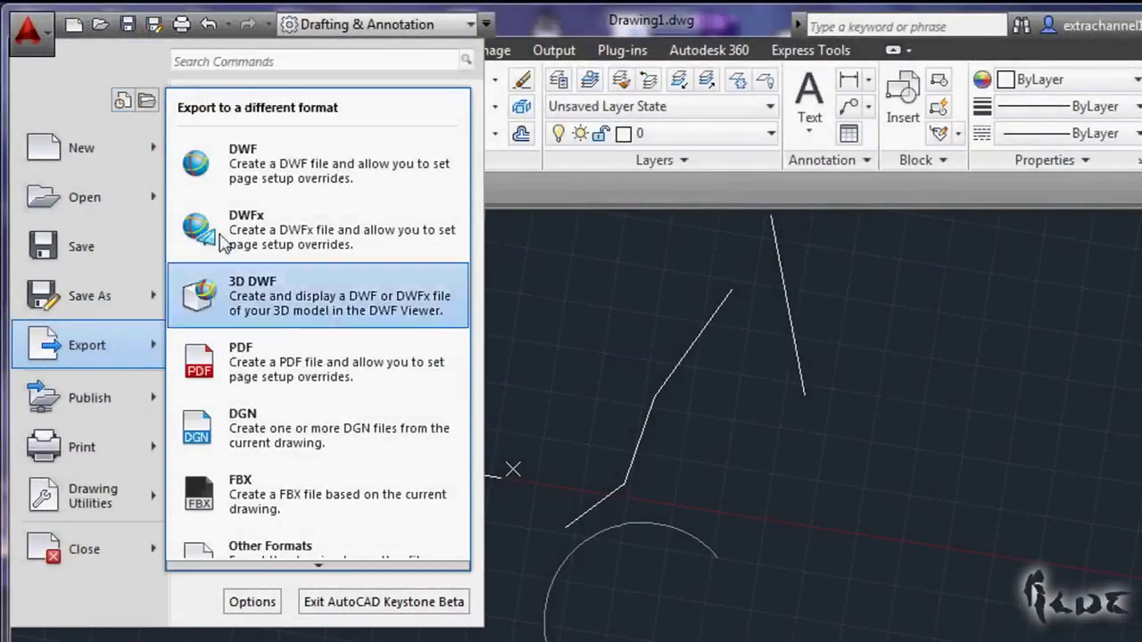
{"action": "left_click", "coordinate": [316, 376]}
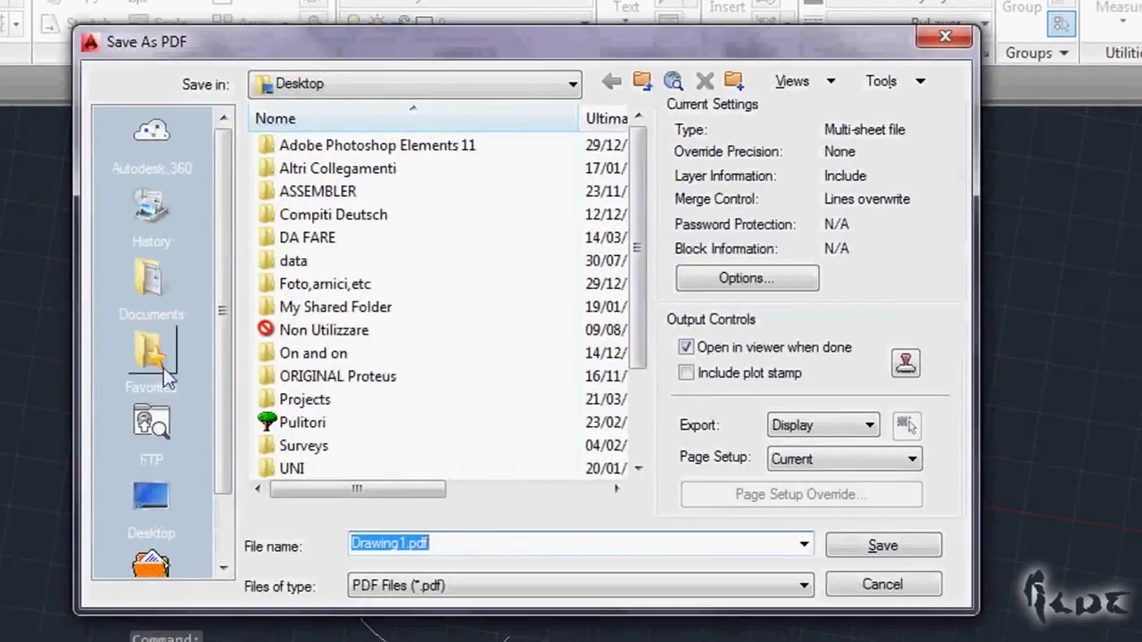
{"action": "left_click", "coordinate": [443, 546]}
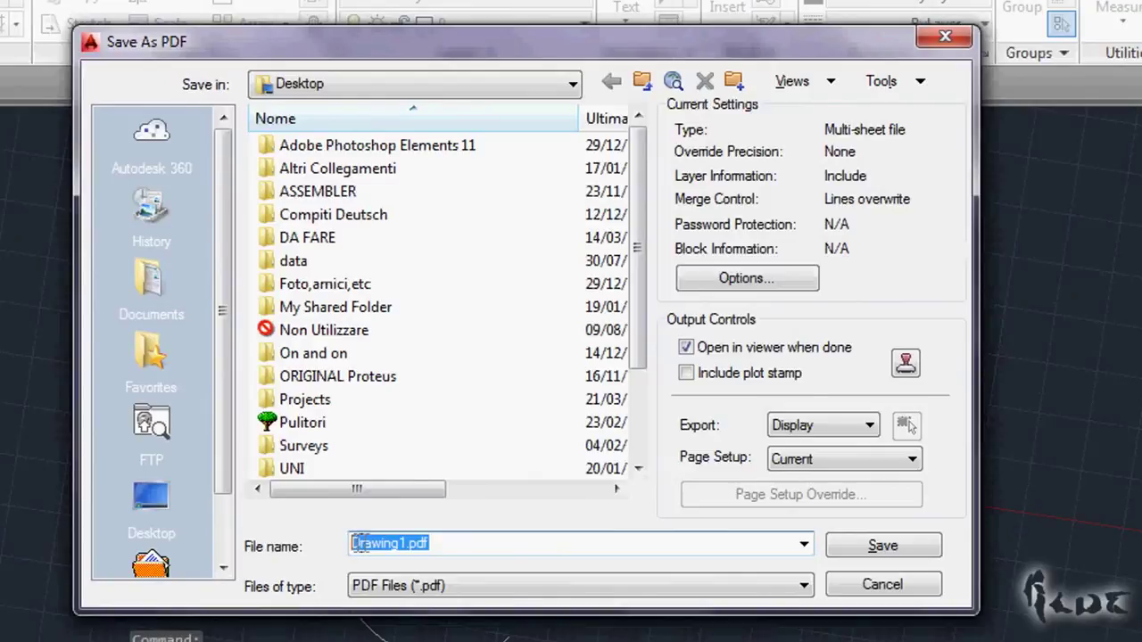
{"action": "left_click", "coordinate": [947, 37]}
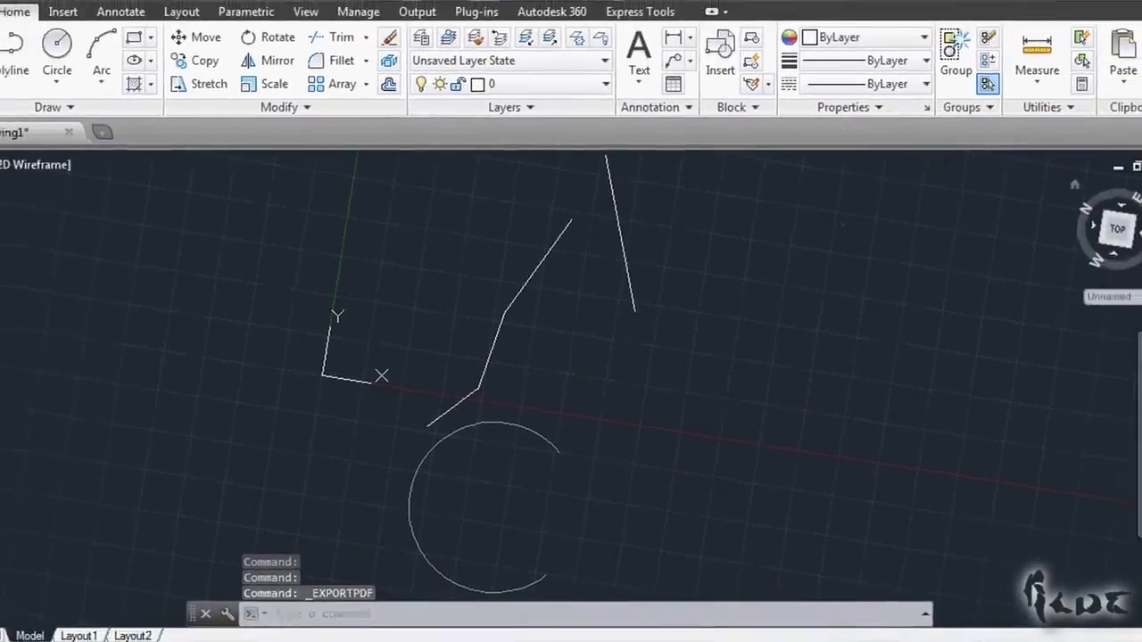